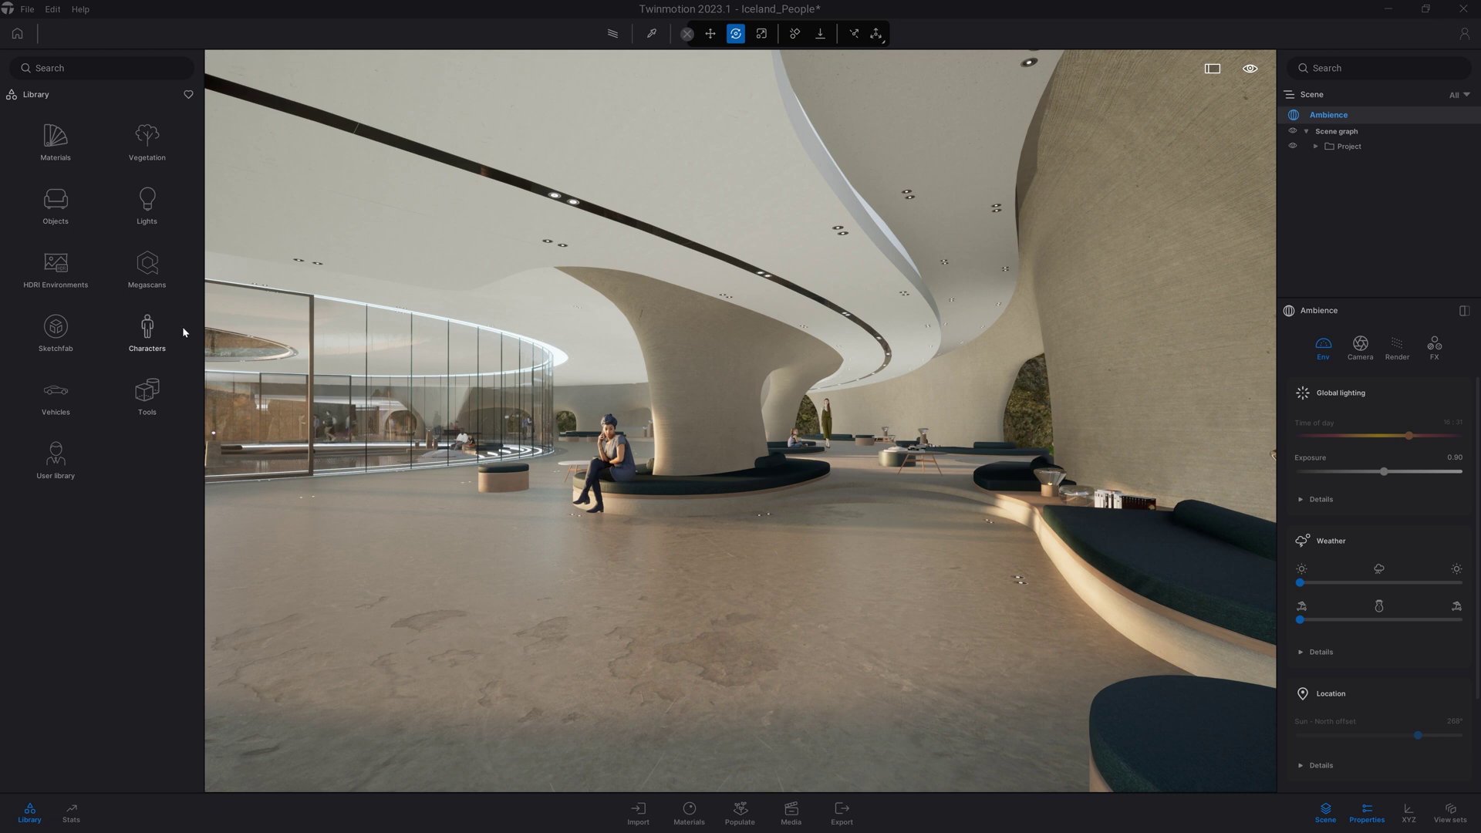
From Characters > Animated humans, drop Amir on the lobby floor and turn him toward the camera.
{"action": "left_click", "coordinate": [148, 330]}
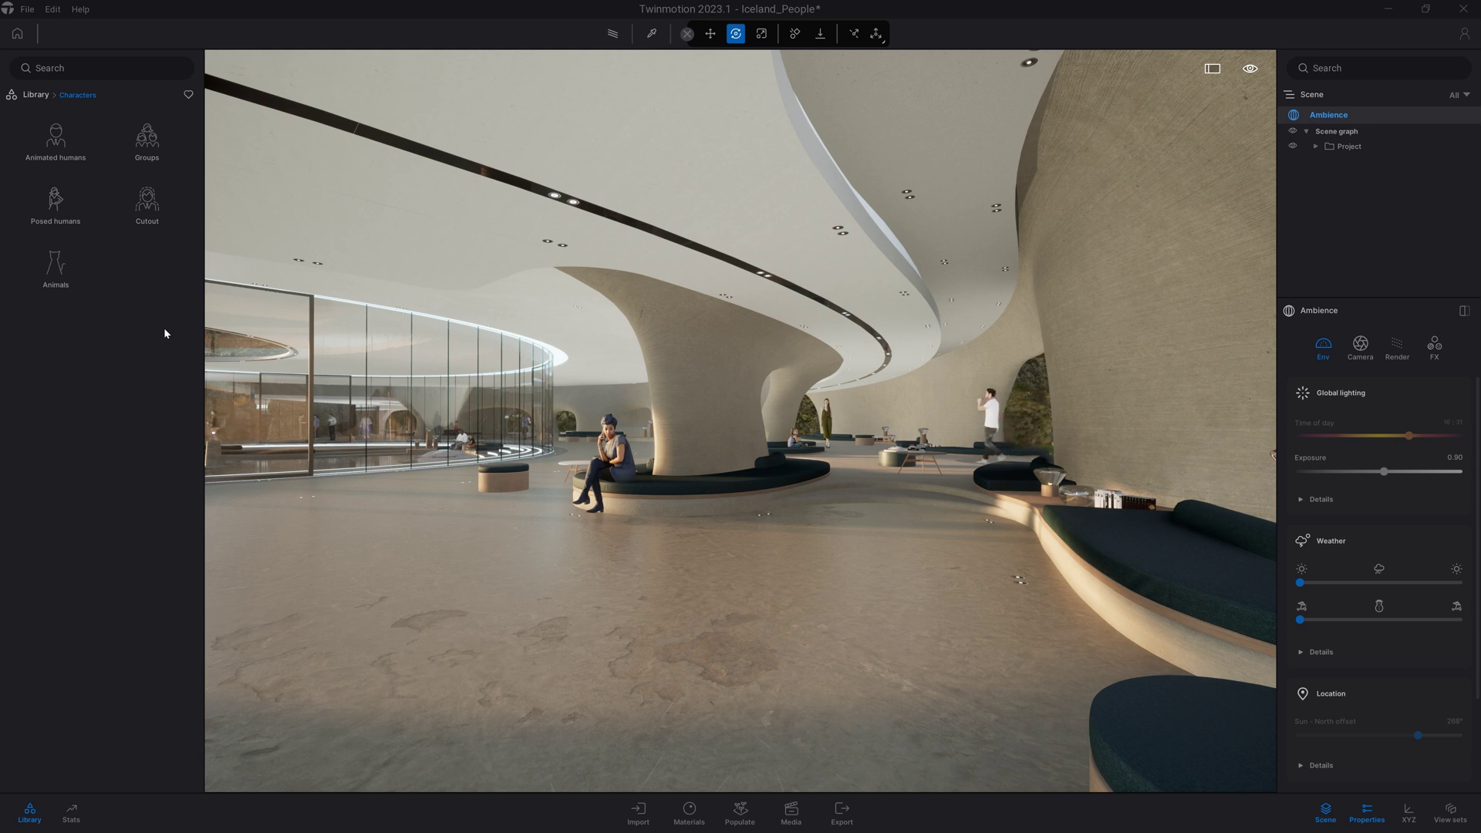
{"action": "left_click", "coordinate": [55, 139]}
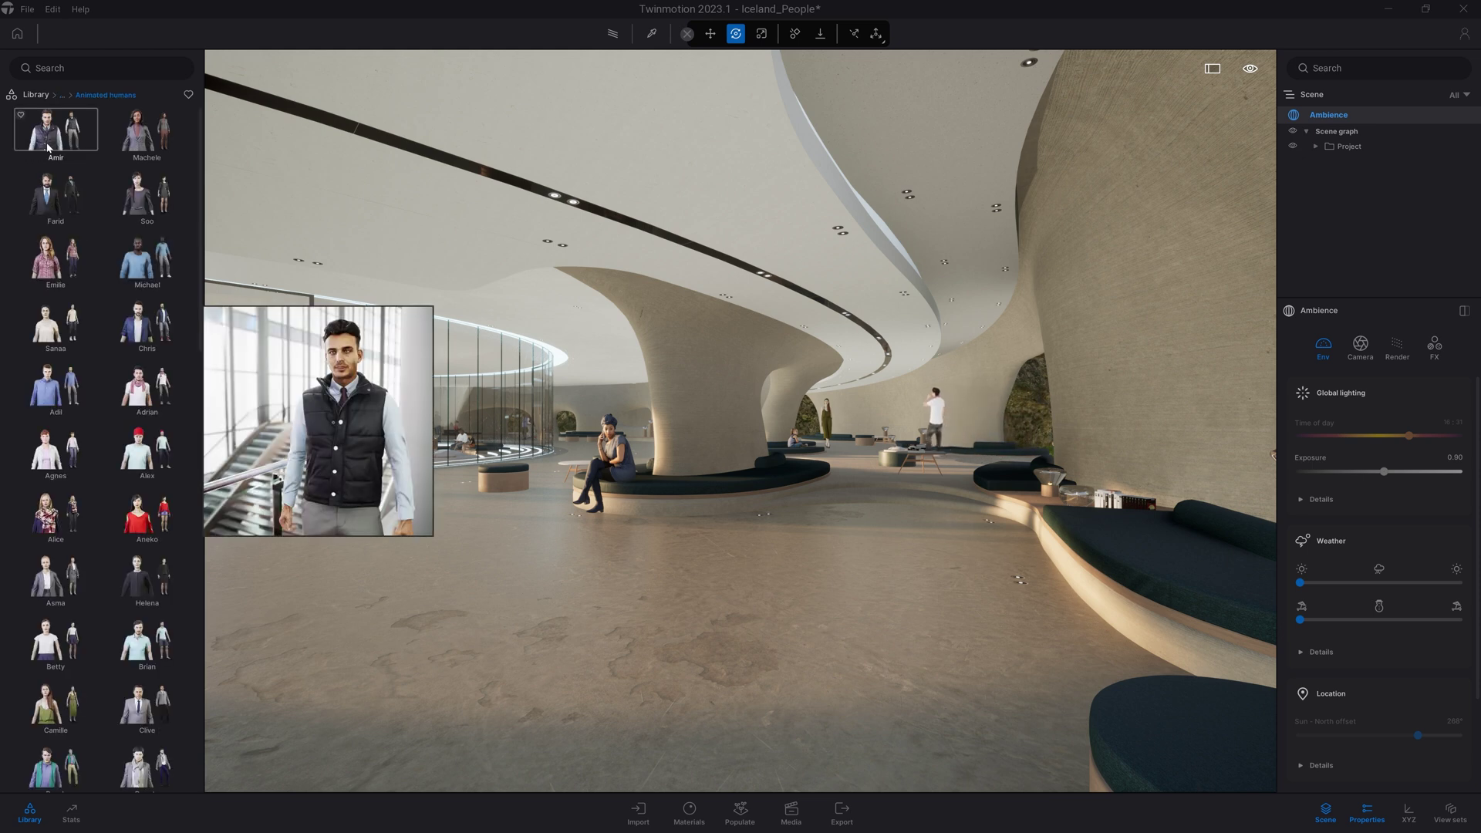
{"action": "left_click_drag", "start_coordinate": [42, 136], "coordinate": [847, 626]}
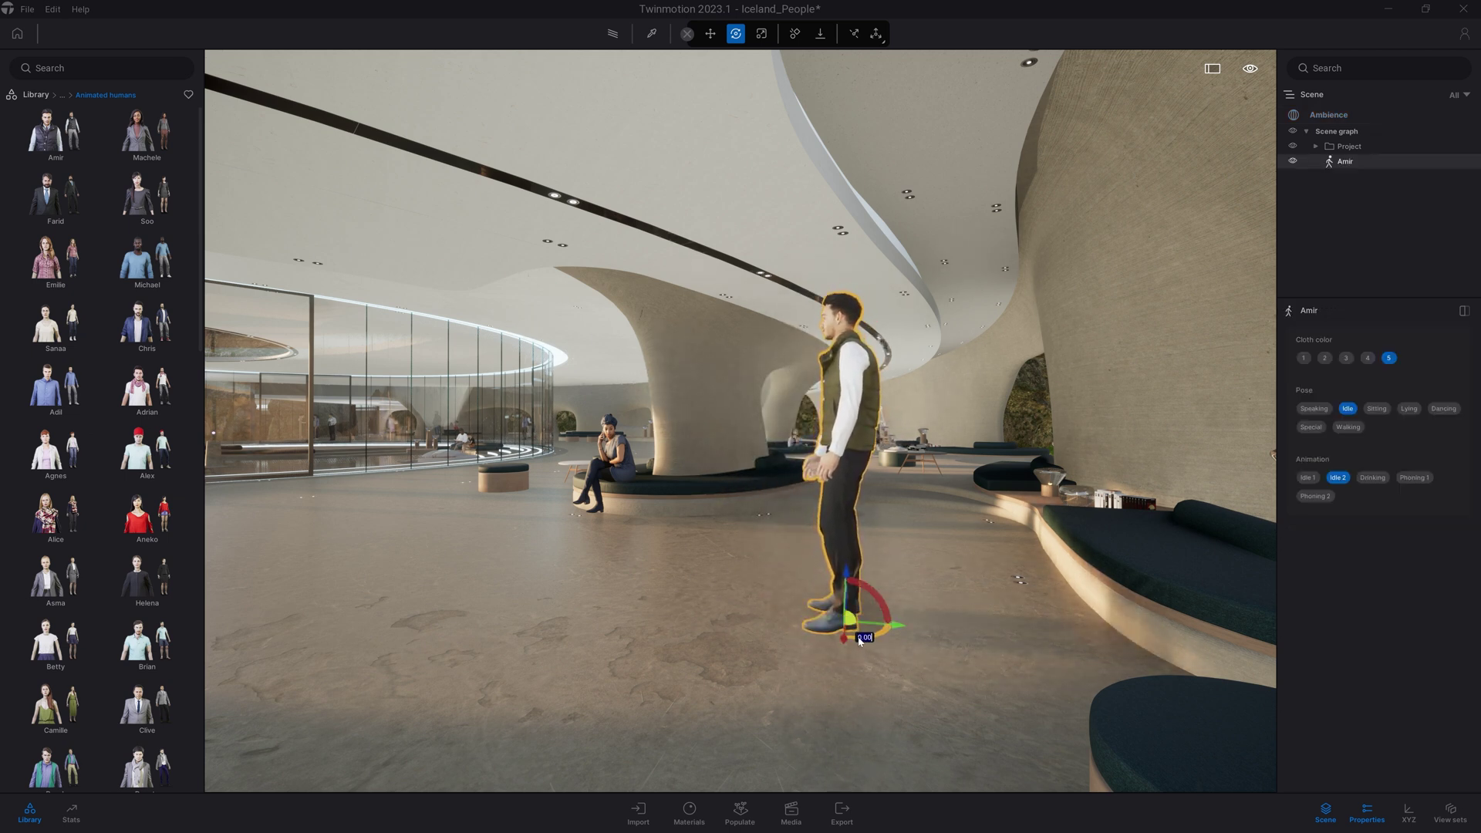
{"action": "left_click_drag", "start_coordinate": [859, 641], "coordinate": [914, 637]}
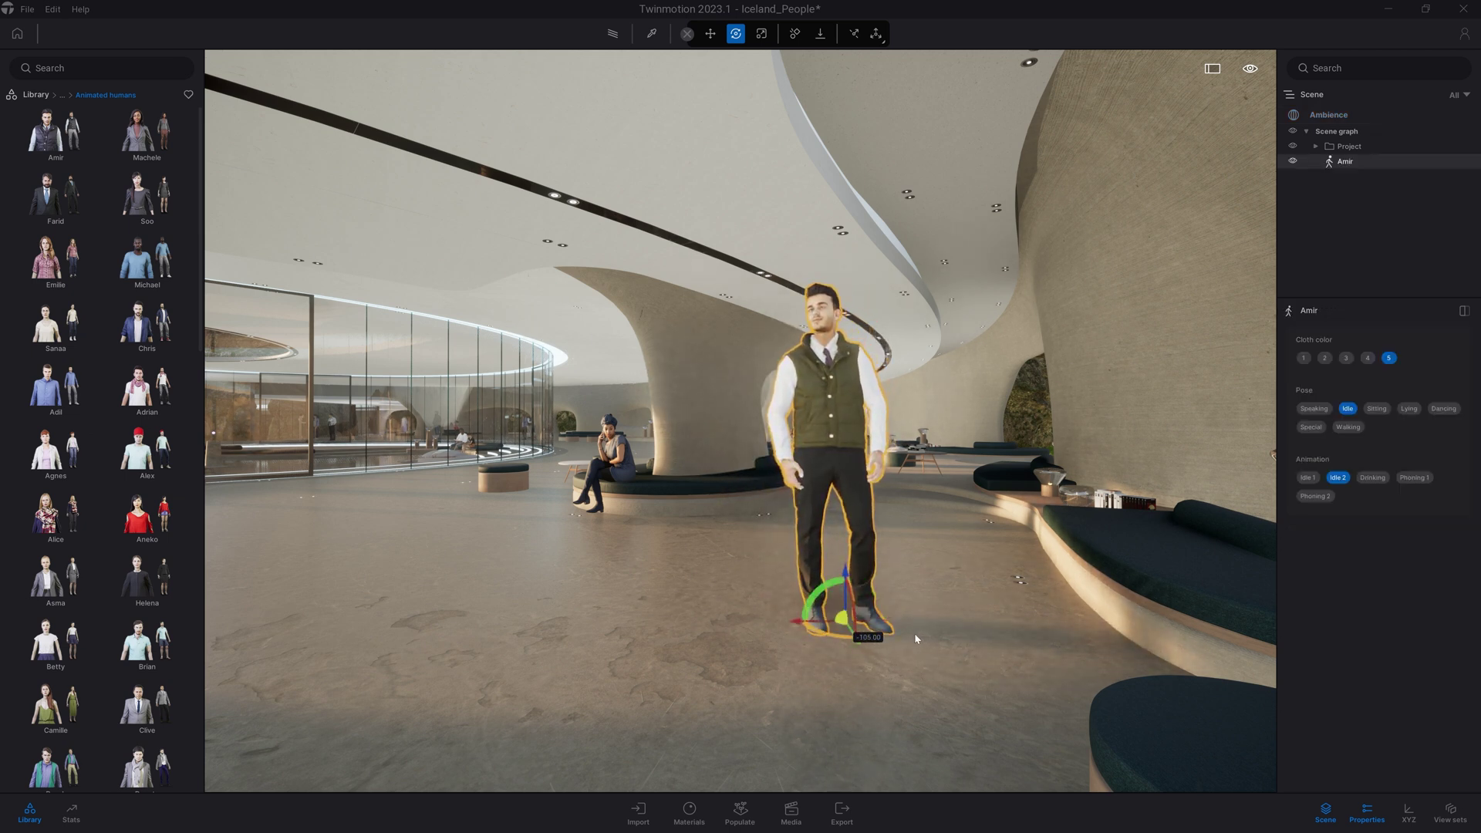
{"action": "mouse_move", "coordinate": [915, 633]}
{"action": "right_mouse_down"}
{"action": "mouse_move", "coordinate": [578, 625]}
{"action": "mouse_move", "coordinate": [923, 617]}
{"action": "right_mouse_up"}
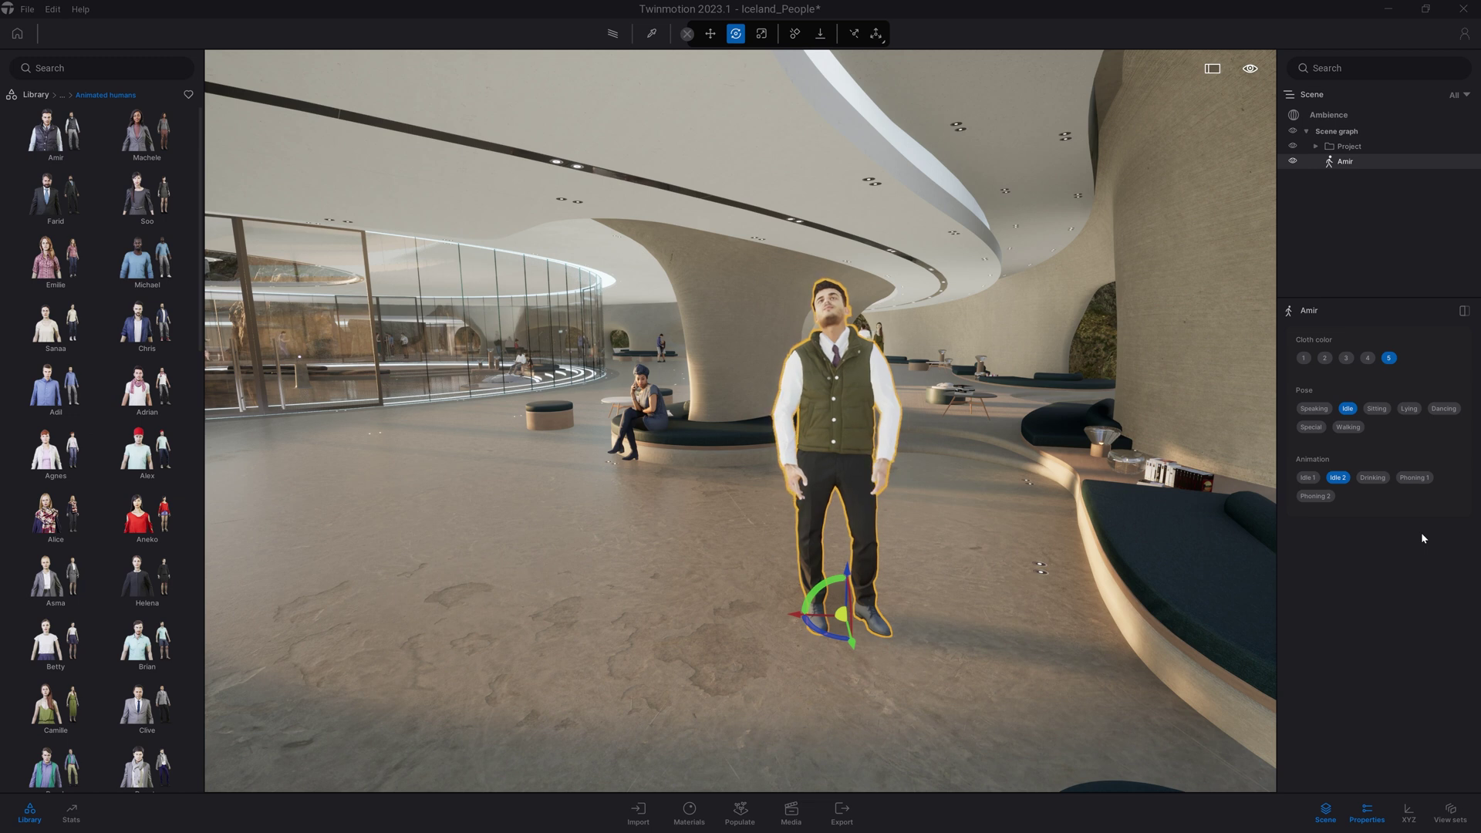
Cycle through Amir's cloth colour variants, ending on the olive vest and white shirt.
{"action": "left_click", "coordinate": [1368, 358]}
{"action": "left_click", "coordinate": [1326, 358]}
{"action": "left_click", "coordinate": [1346, 358]}
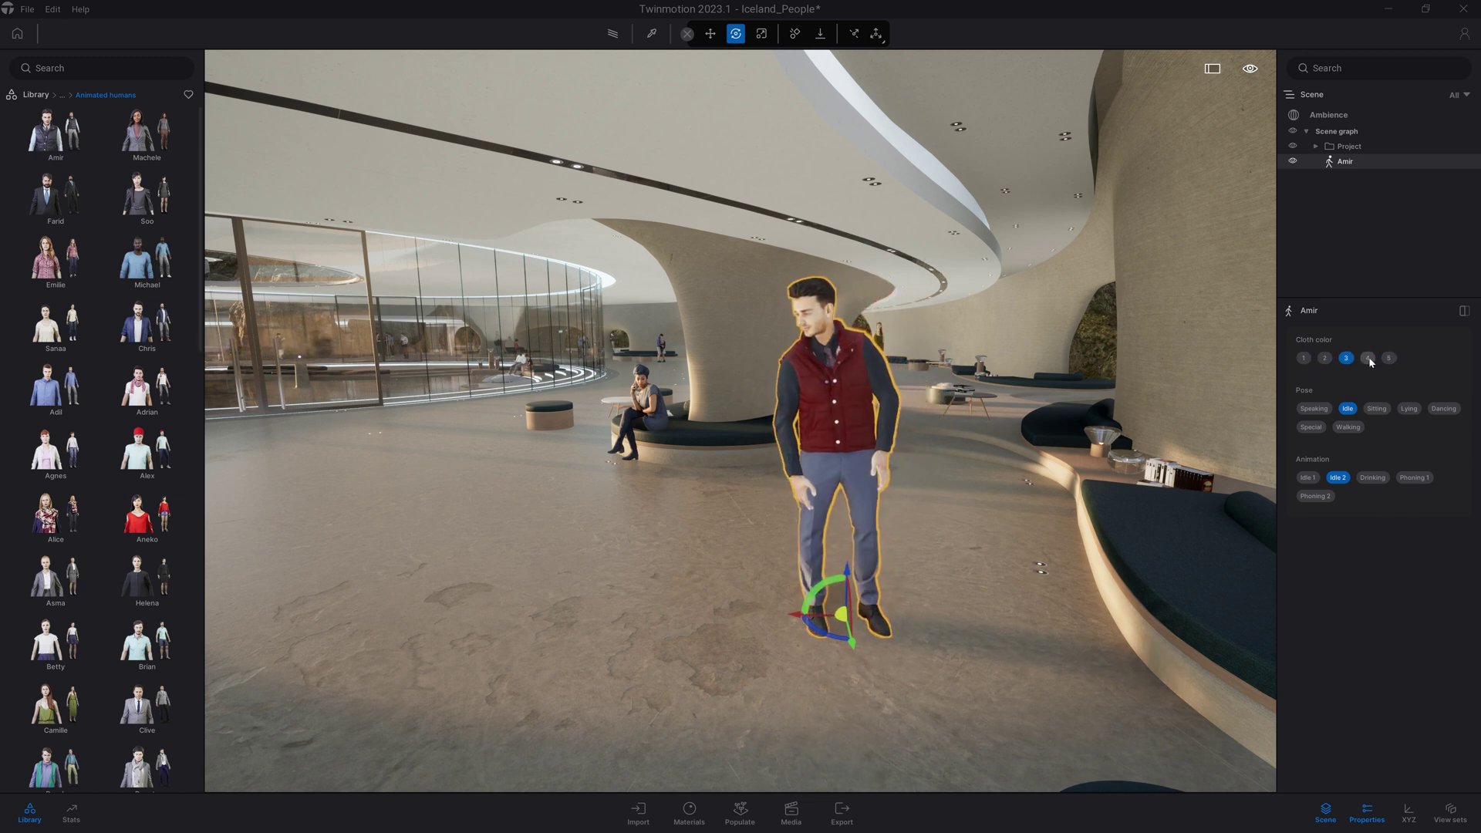
{"action": "left_click", "coordinate": [1389, 357]}
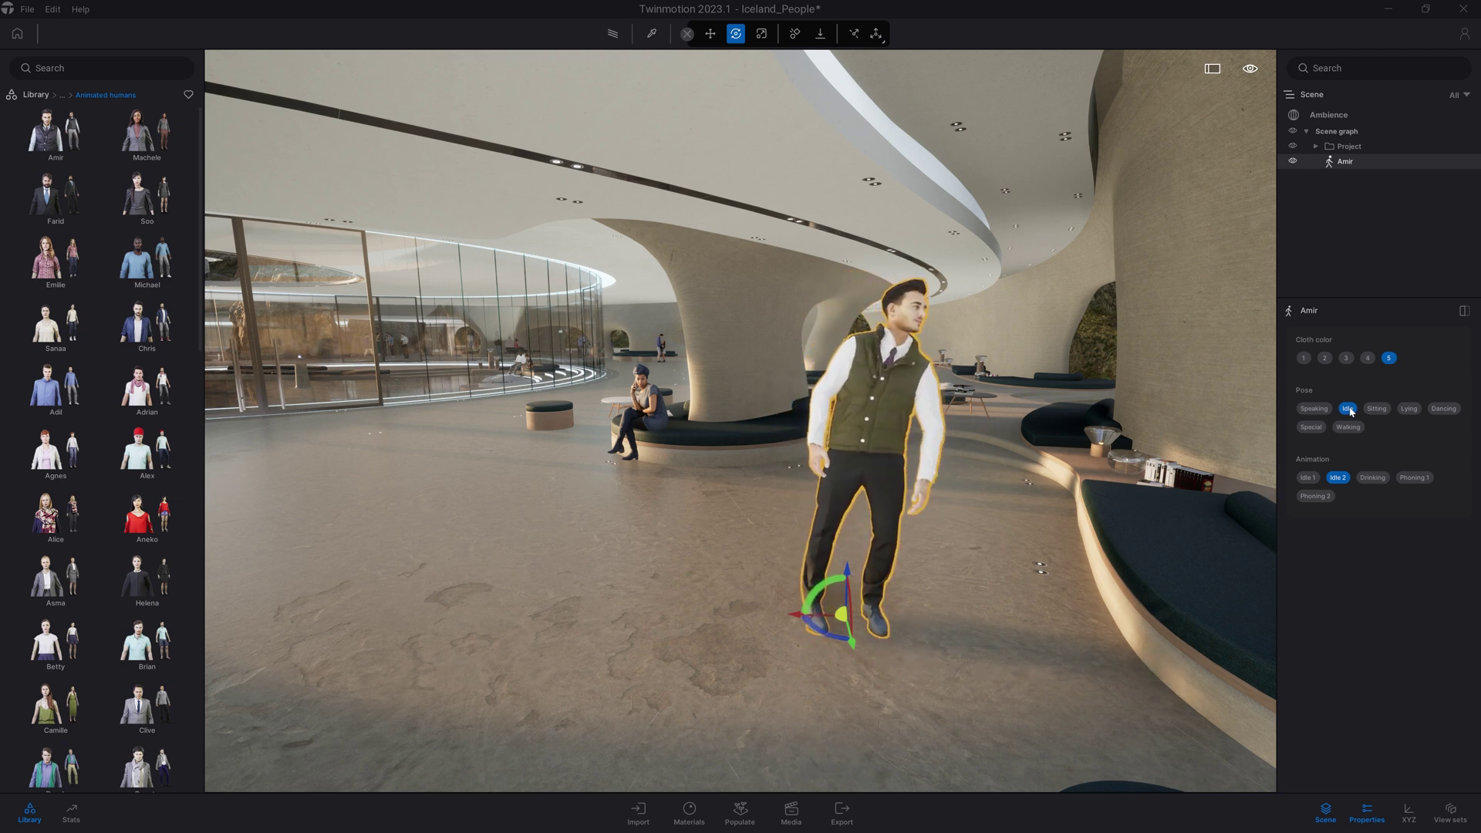
Try the Speaking, Sitting and Lying poses, then keep Speaking with a different animation.
{"action": "left_click", "coordinate": [1316, 410]}
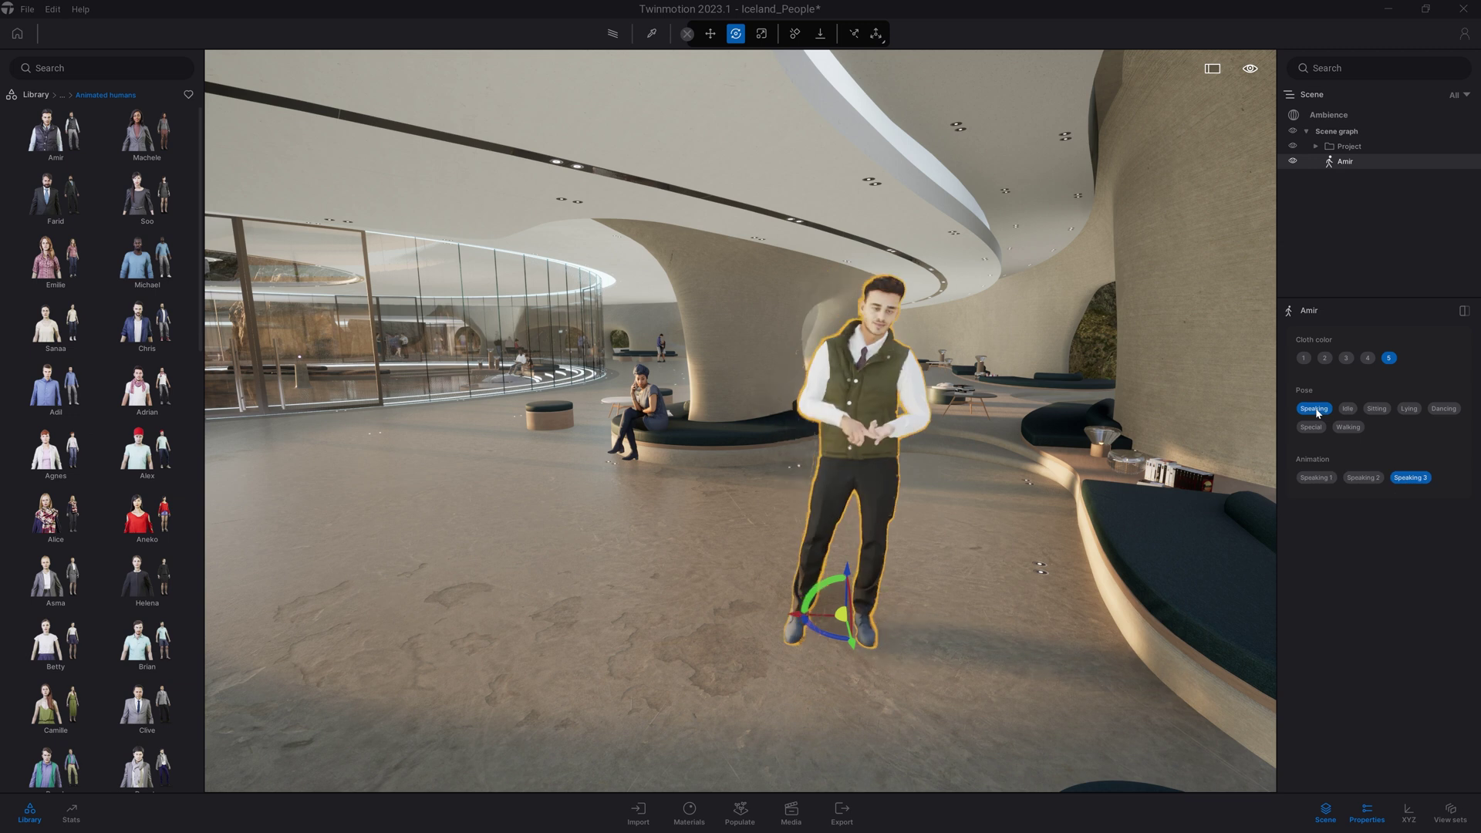
{"action": "left_click", "coordinate": [1378, 409]}
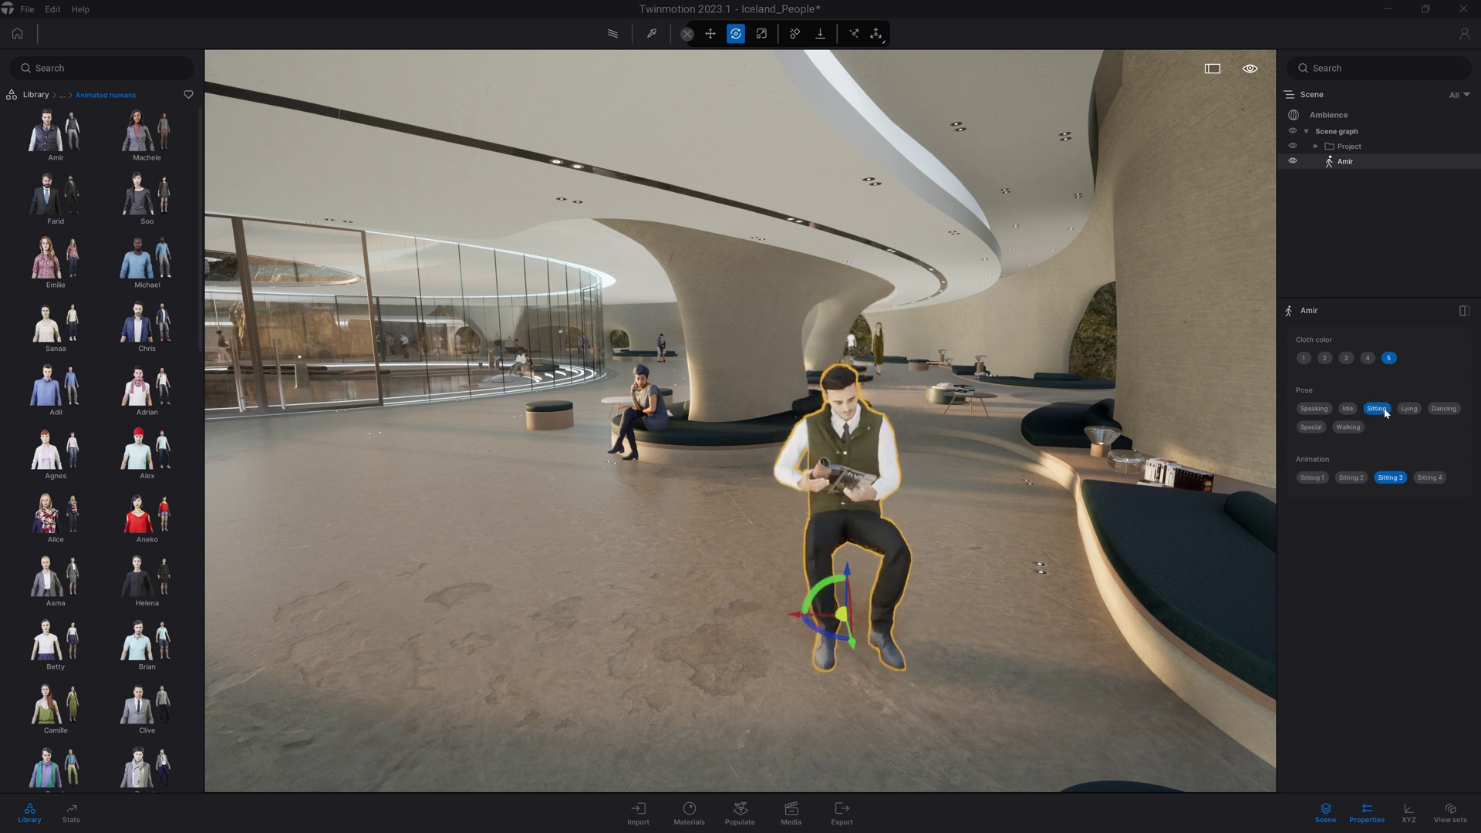
{"action": "left_click", "coordinate": [1407, 410]}
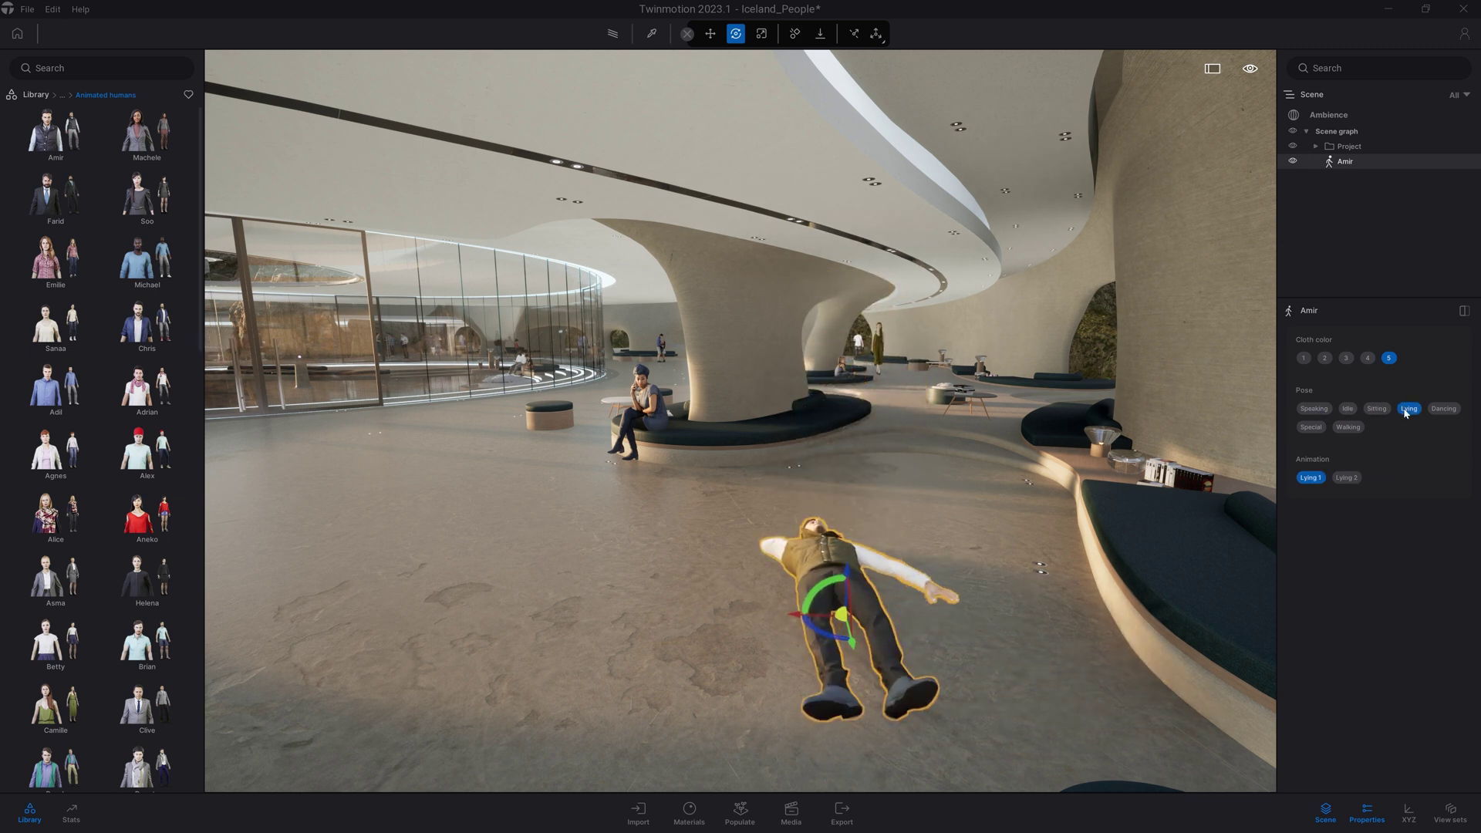
{"action": "left_click", "coordinate": [1316, 409]}
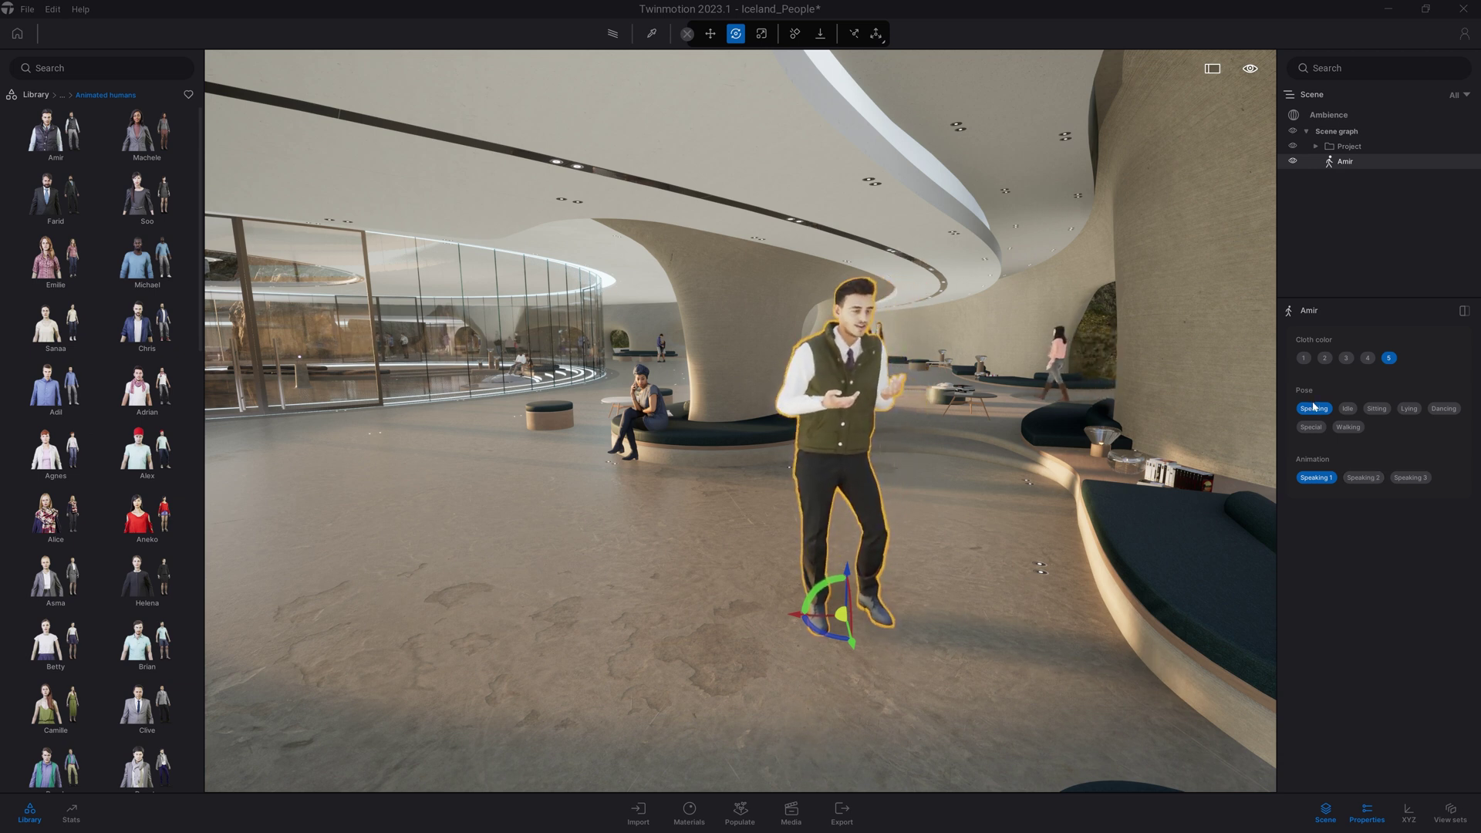
{"action": "left_click", "coordinate": [1364, 479]}
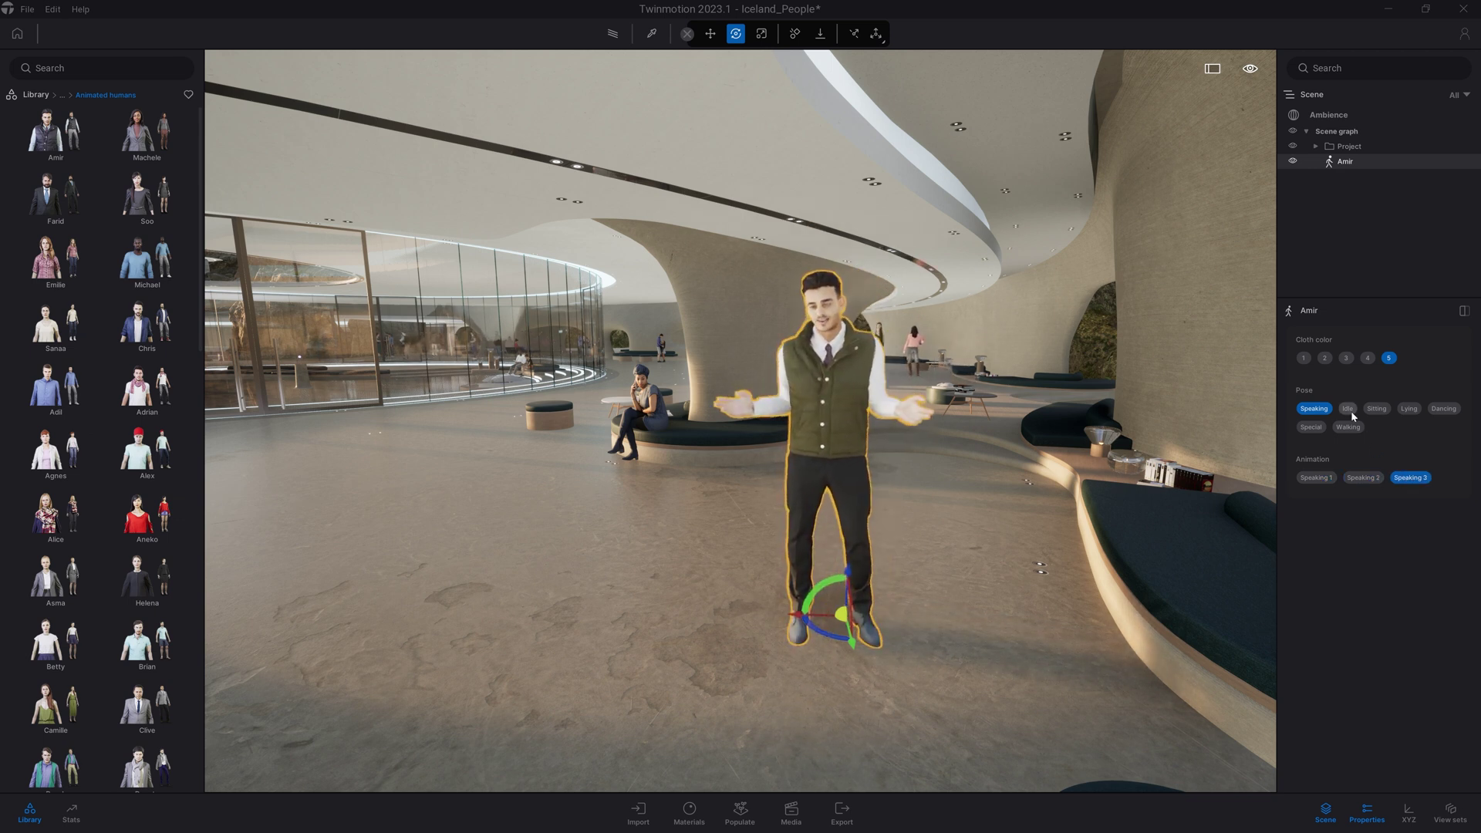
Switch Amir to the Sitting pose and move him onto the curved bench at right.
{"action": "left_click", "coordinate": [1376, 409]}
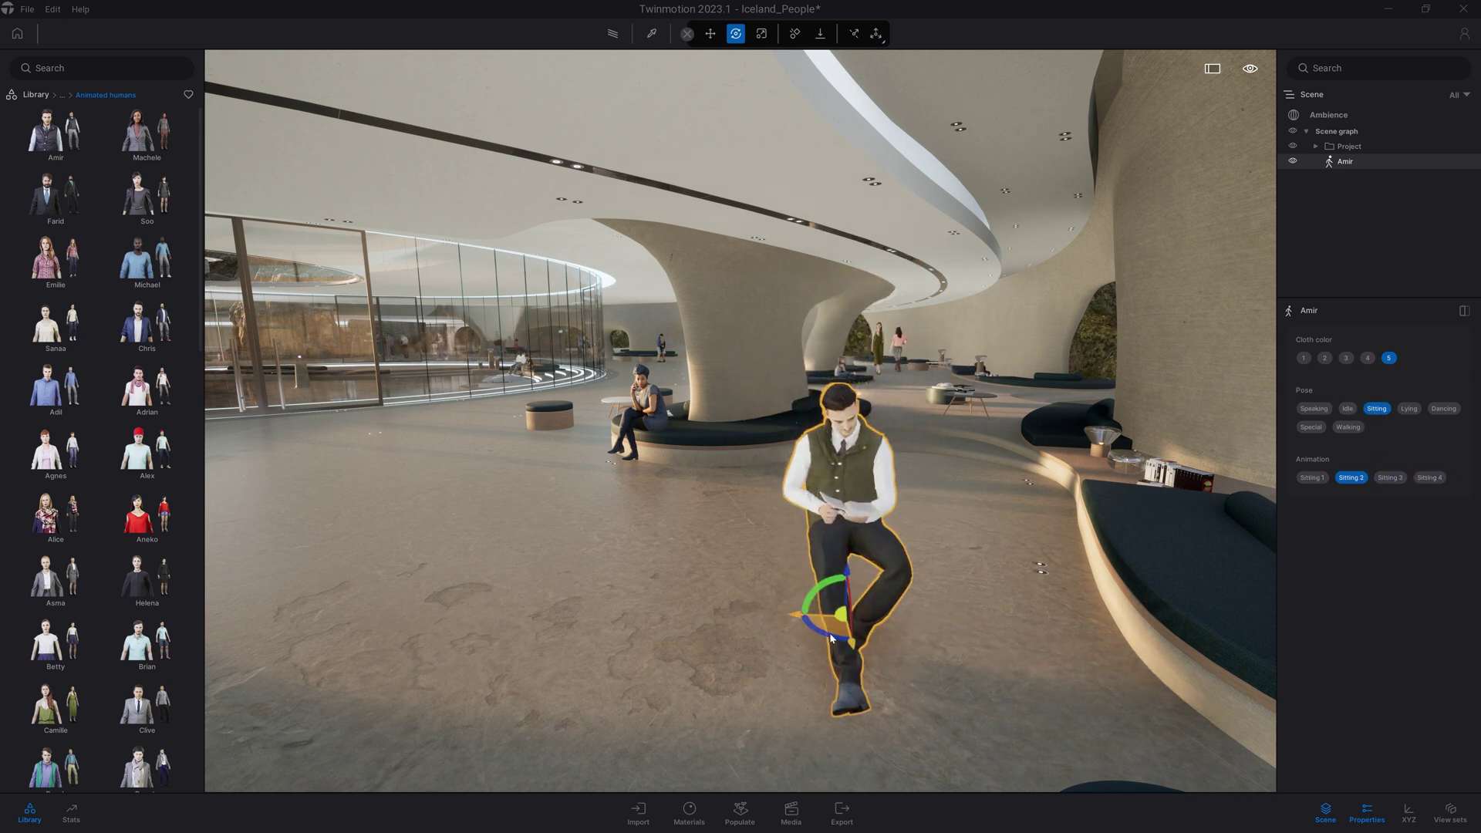
{"action": "mouse_move", "coordinate": [831, 637]}
{"action": "left_mouse_down"}
{"action": "mouse_move", "coordinate": [810, 613]}
{"action": "mouse_move", "coordinate": [1136, 613]}
{"action": "left_mouse_up"}
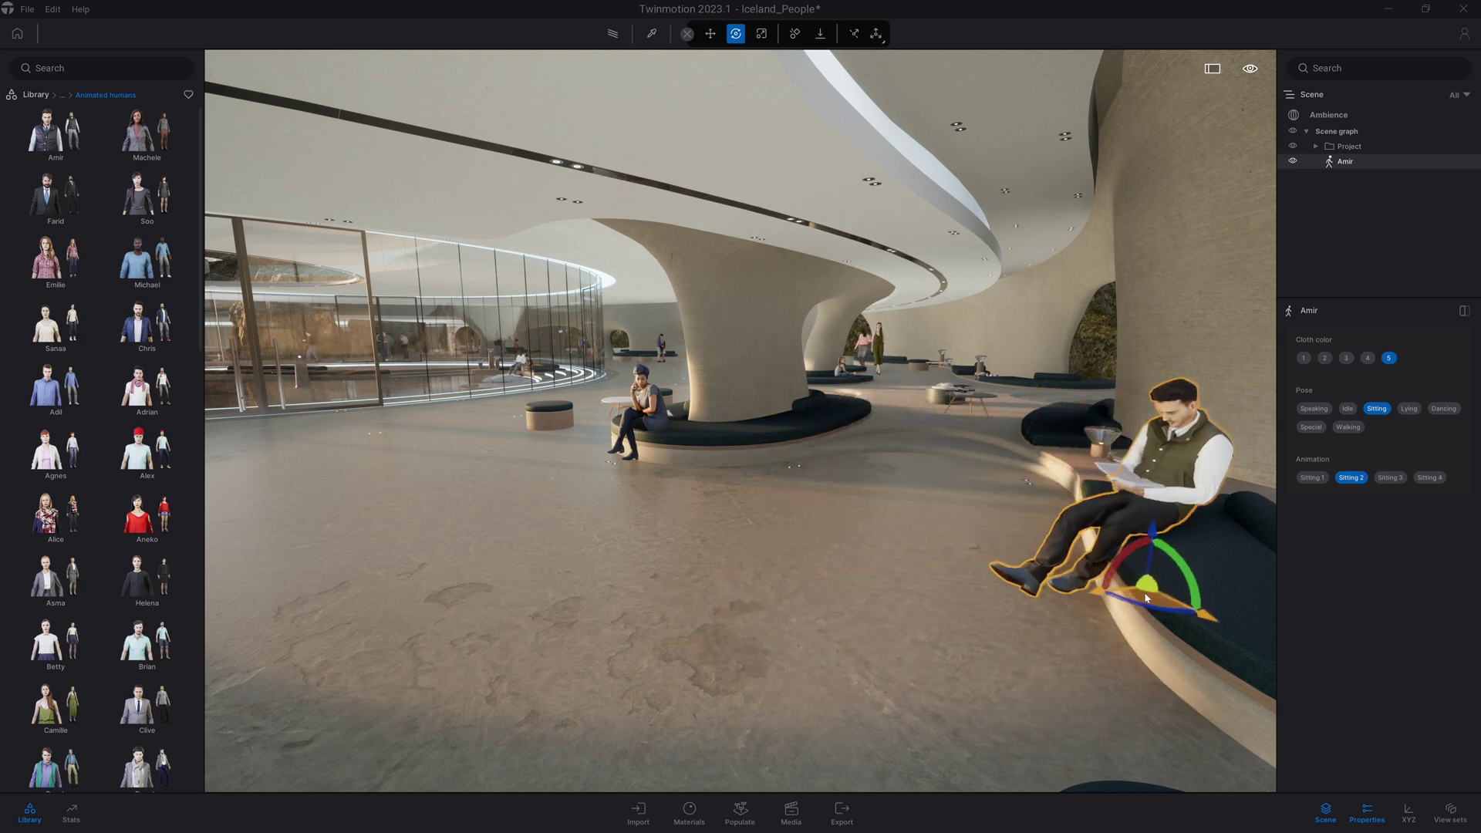
{"action": "right_click_drag", "start_coordinate": [1122, 643], "coordinate": [1087, 683]}
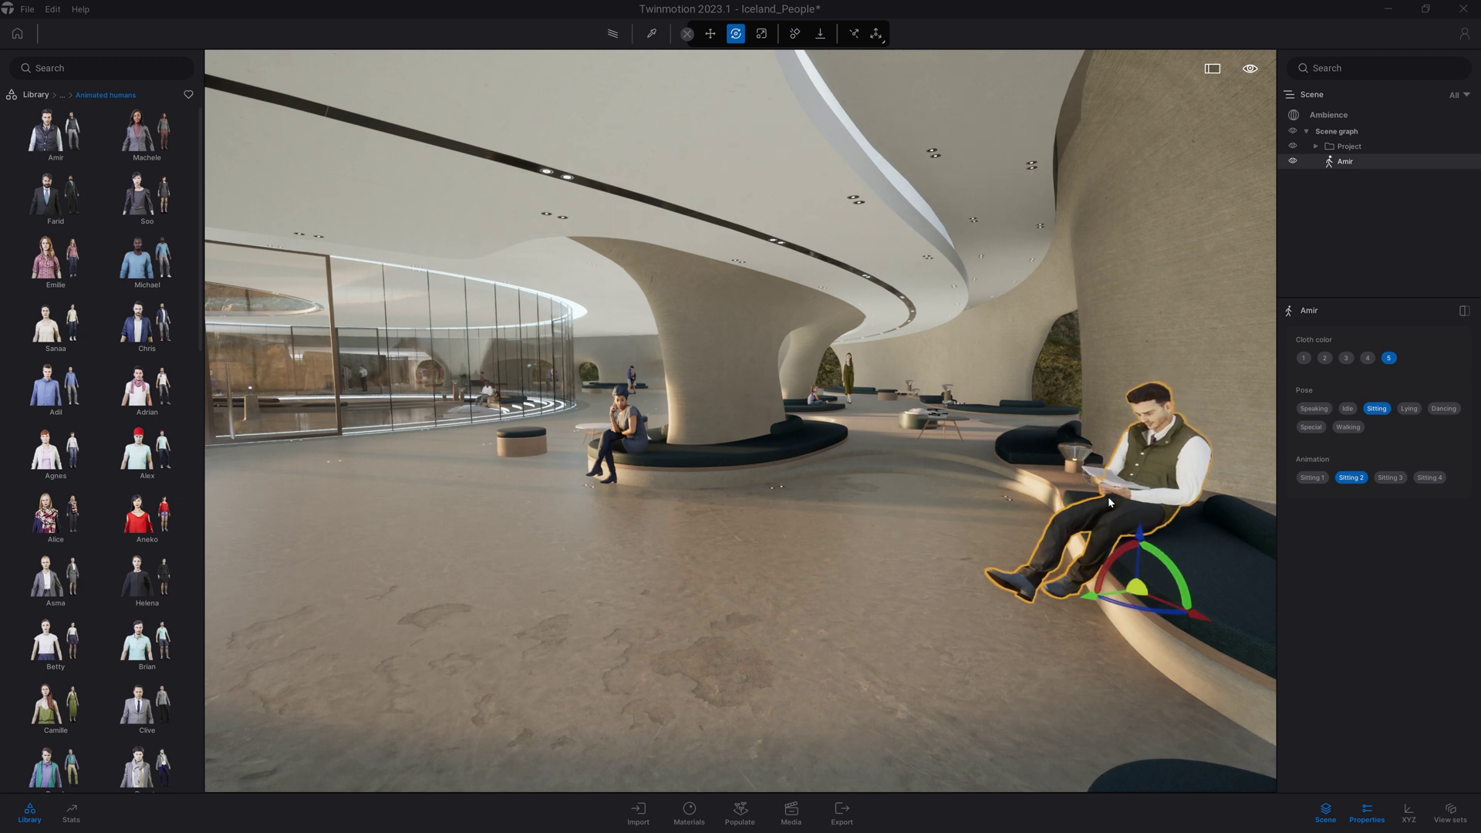
Try the plain, reading and phone sitting animations, keep Amir reading, and deselect him.
{"action": "left_click", "coordinate": [1312, 478]}
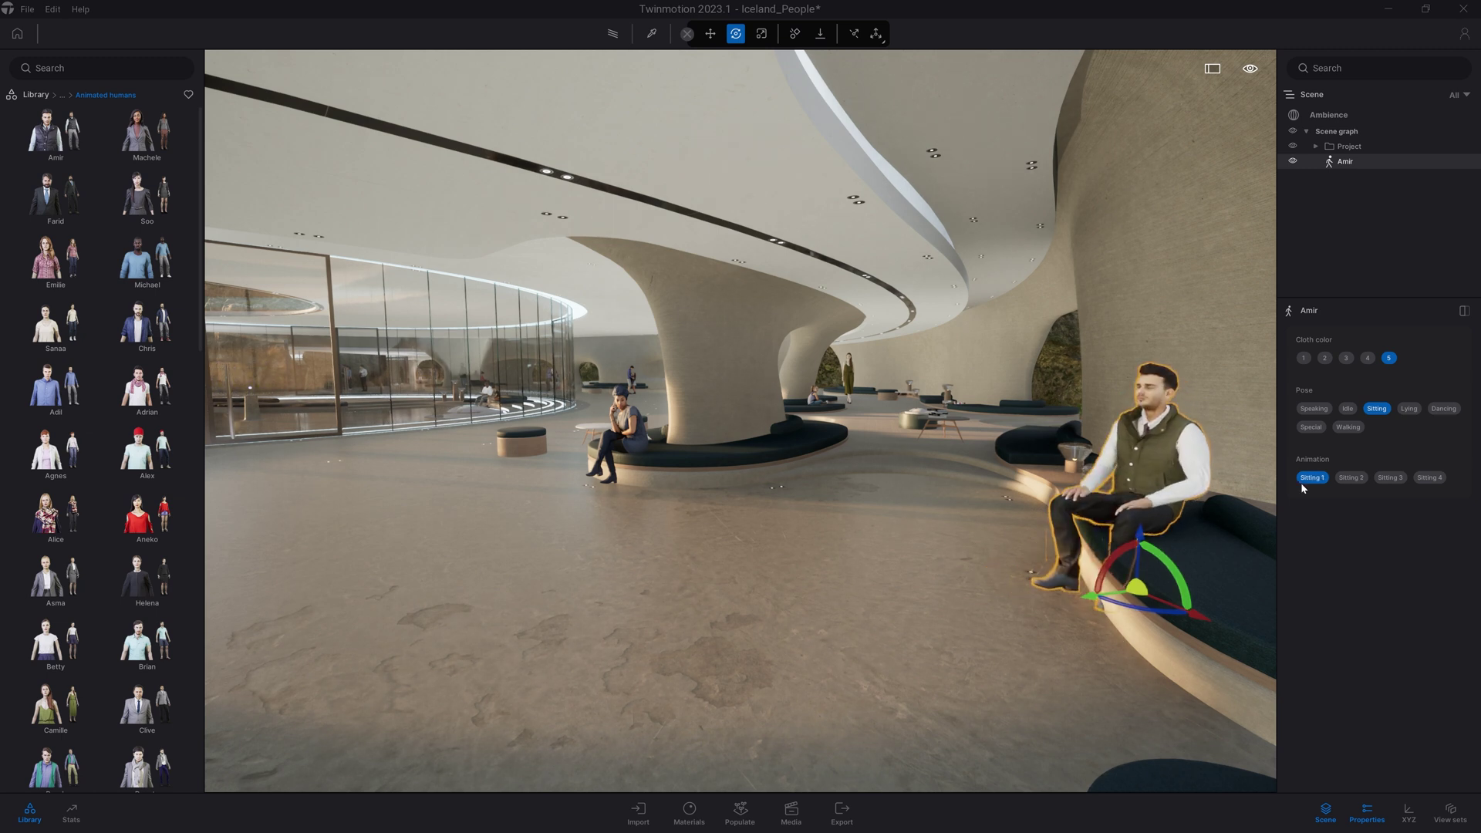
{"action": "left_click", "coordinate": [1391, 478]}
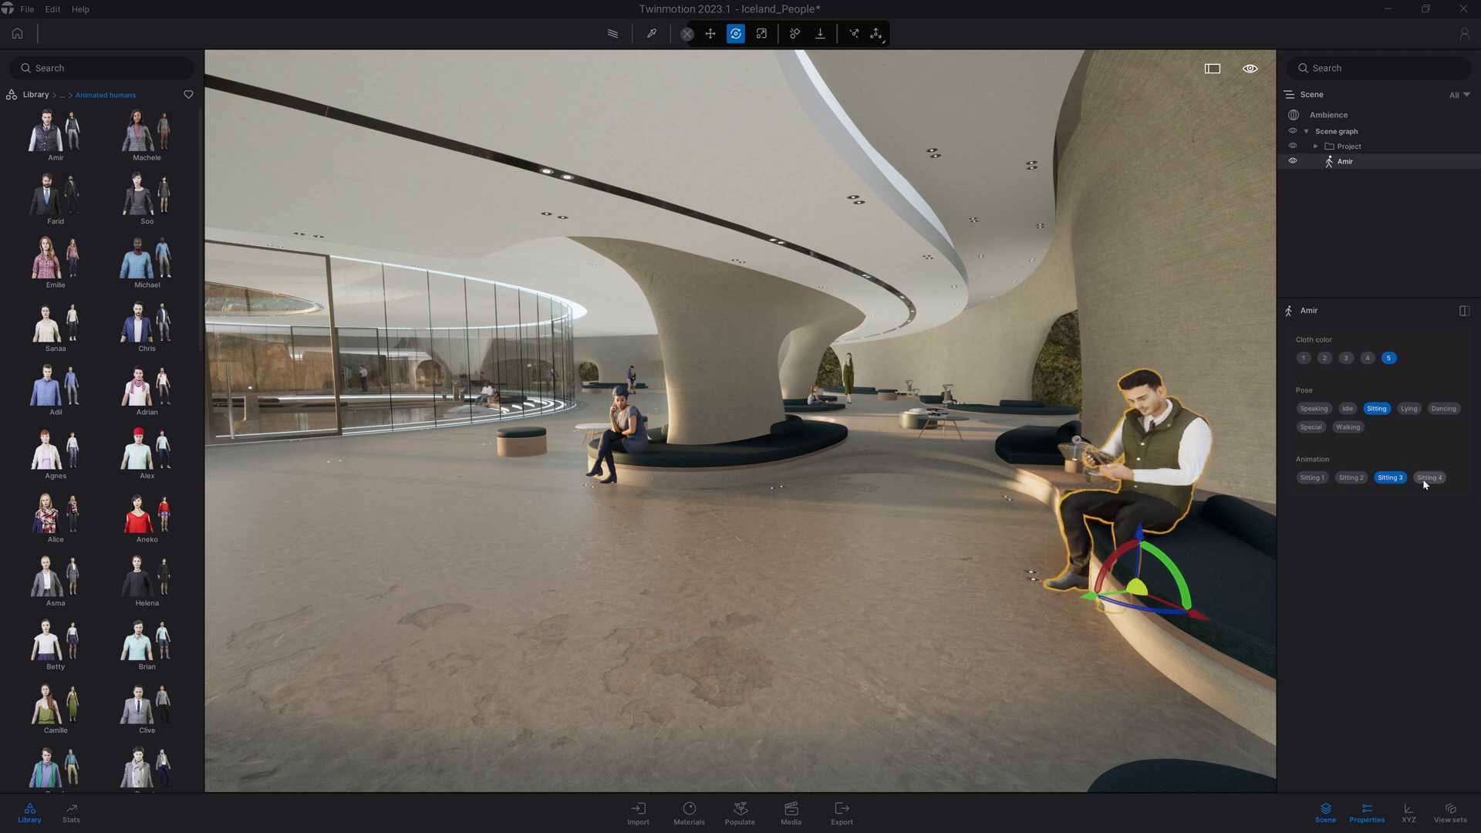
{"action": "left_click", "coordinate": [1427, 478]}
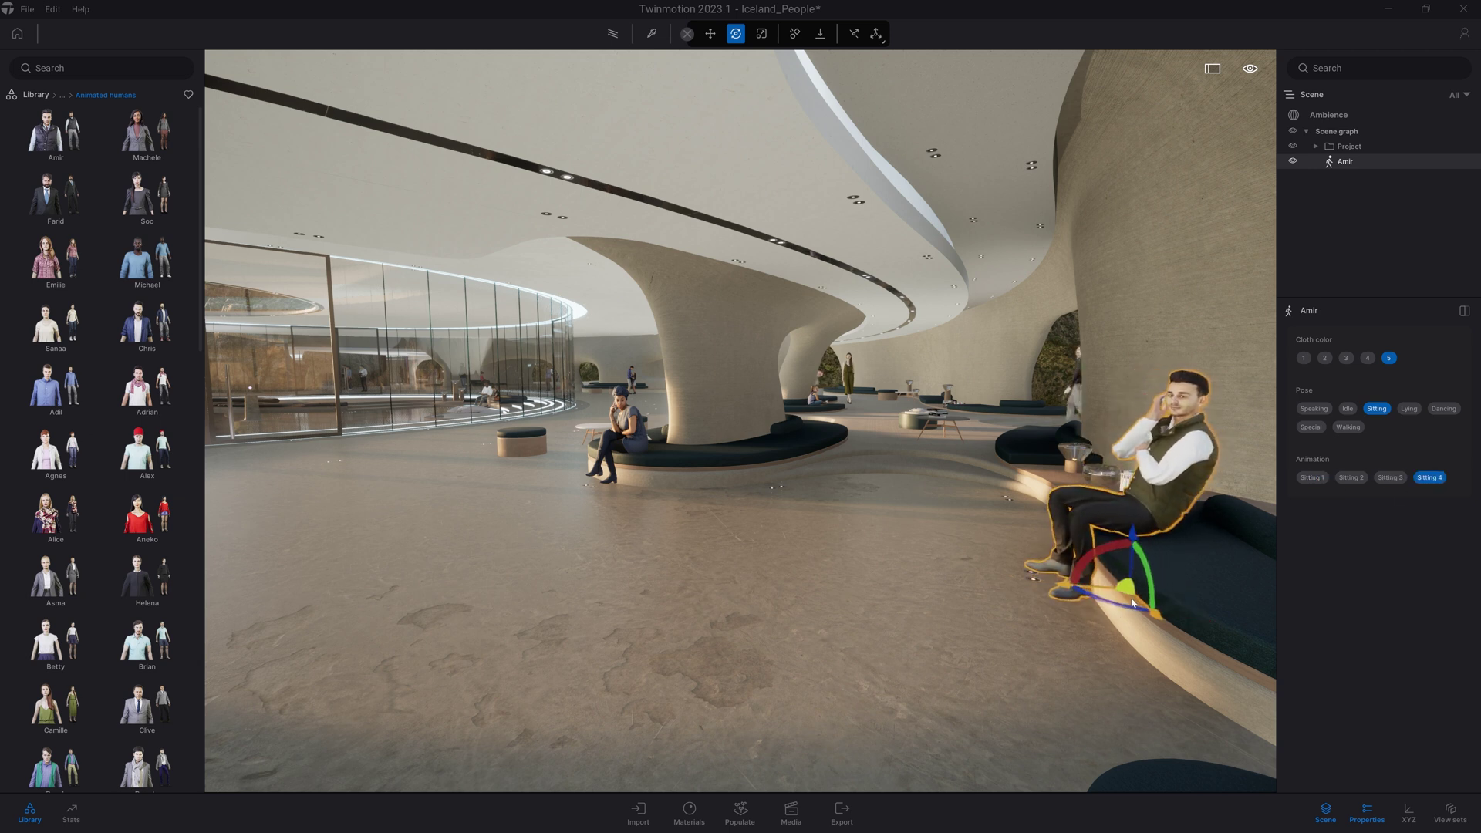
{"action": "left_click", "coordinate": [1313, 477]}
{"action": "left_click", "coordinate": [1391, 478]}
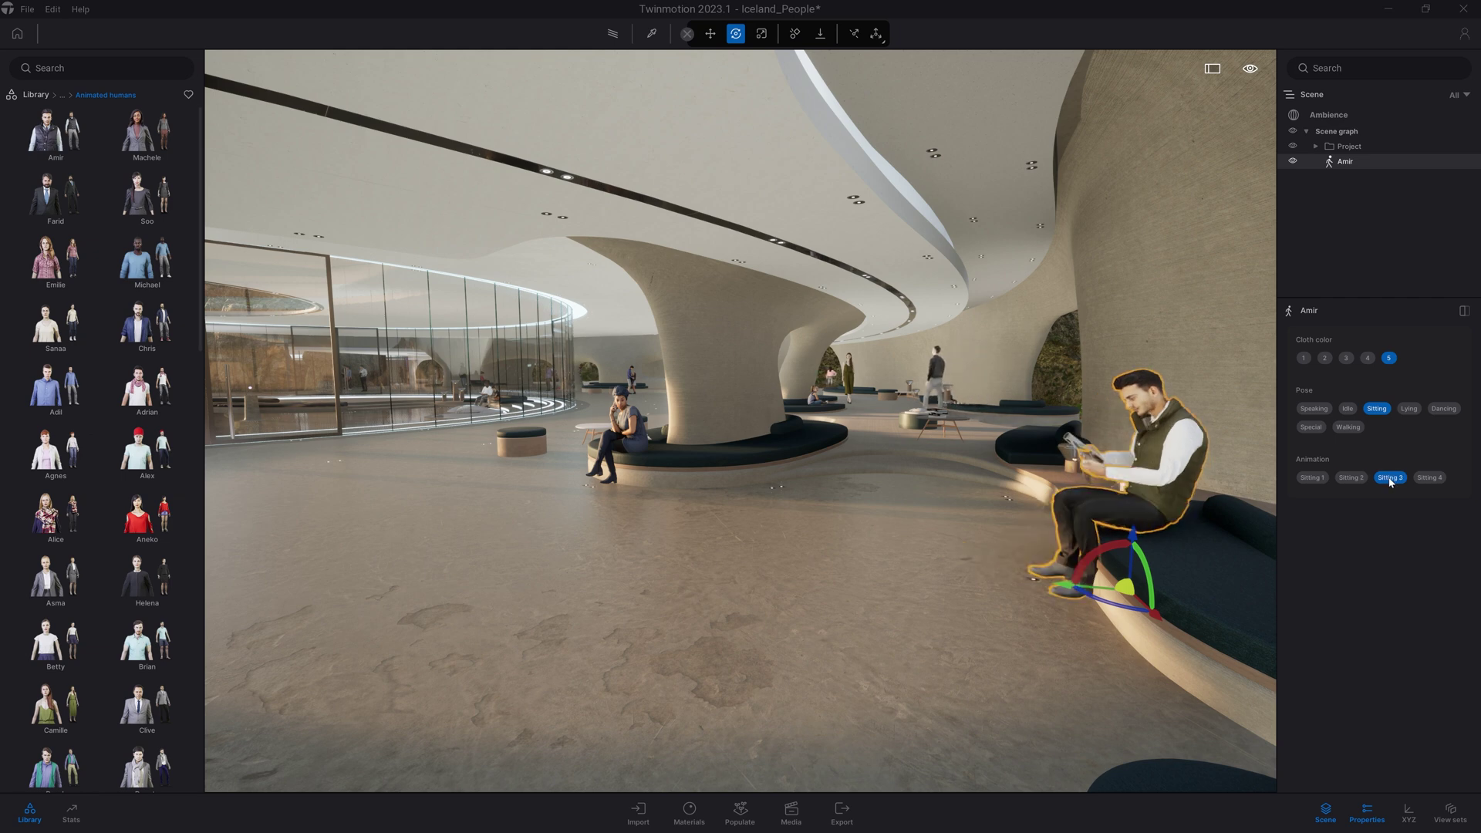
{"action": "left_click", "coordinate": [972, 489]}
{"action": "right_click_drag", "start_coordinate": [972, 489], "coordinate": [811, 486]}
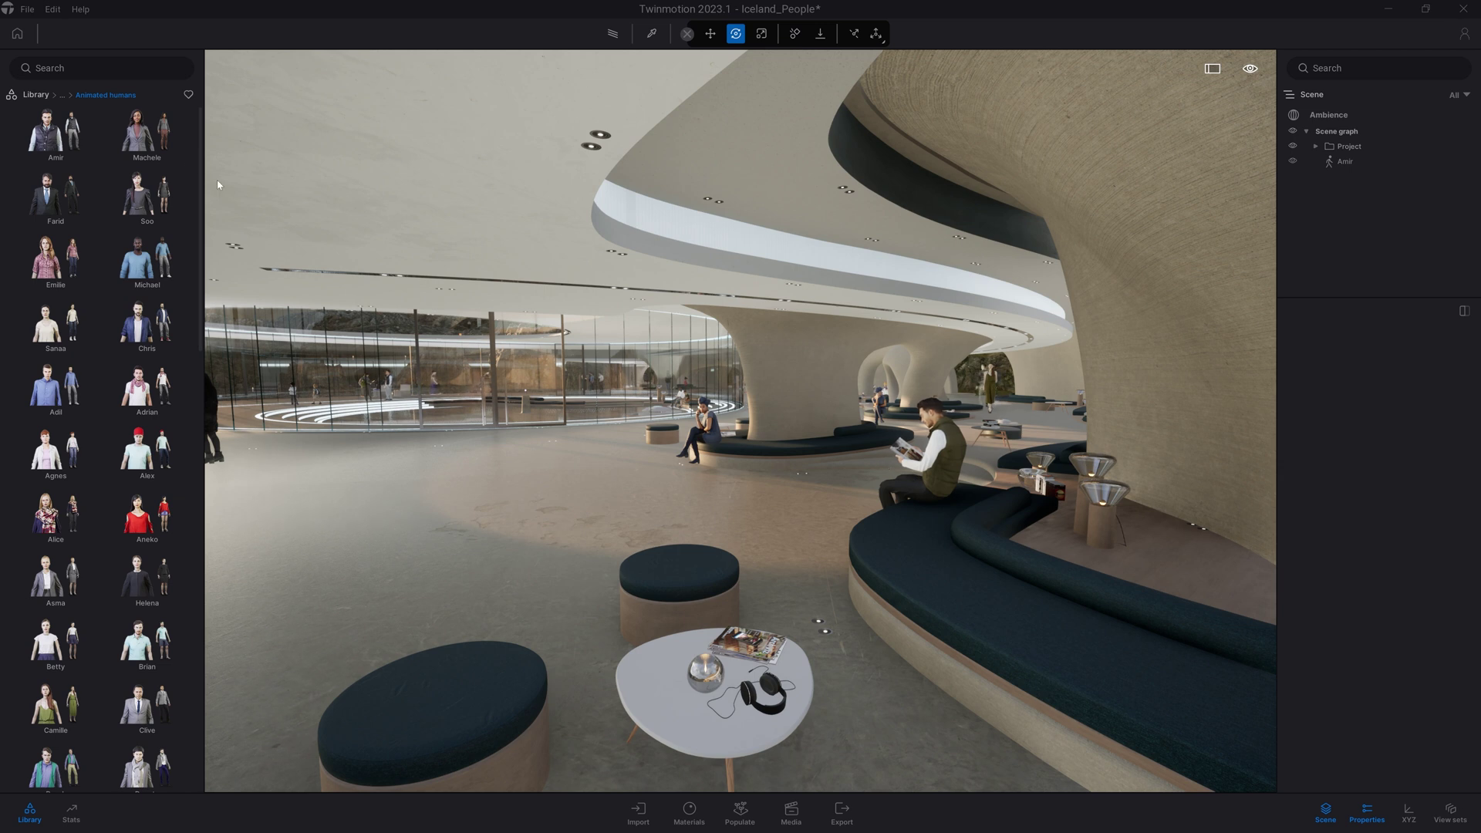
Place two Group02 chatting groups on the open lobby floor.
{"action": "left_click", "coordinate": [62, 96]}
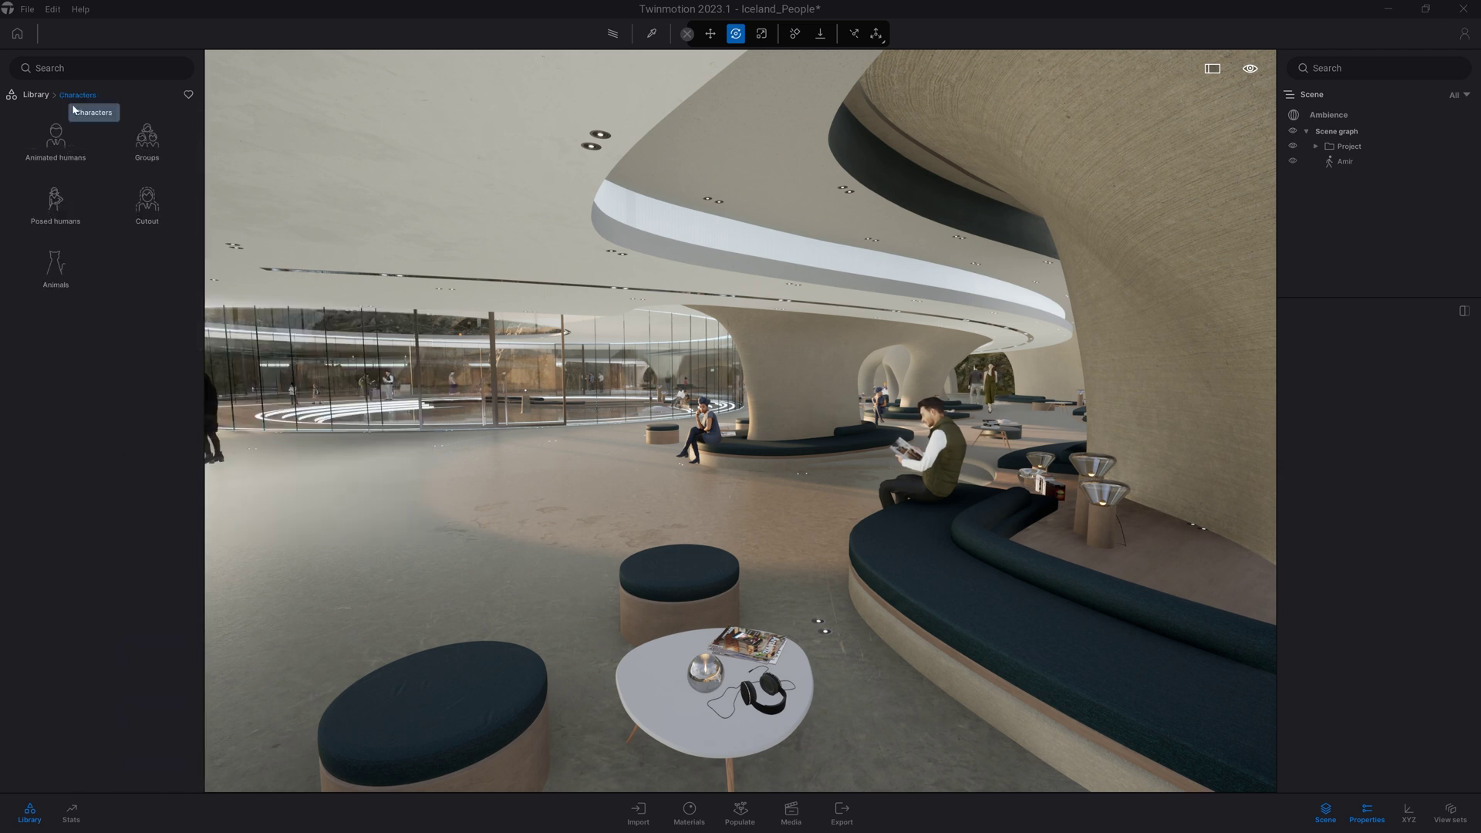
{"action": "left_click", "coordinate": [148, 145]}
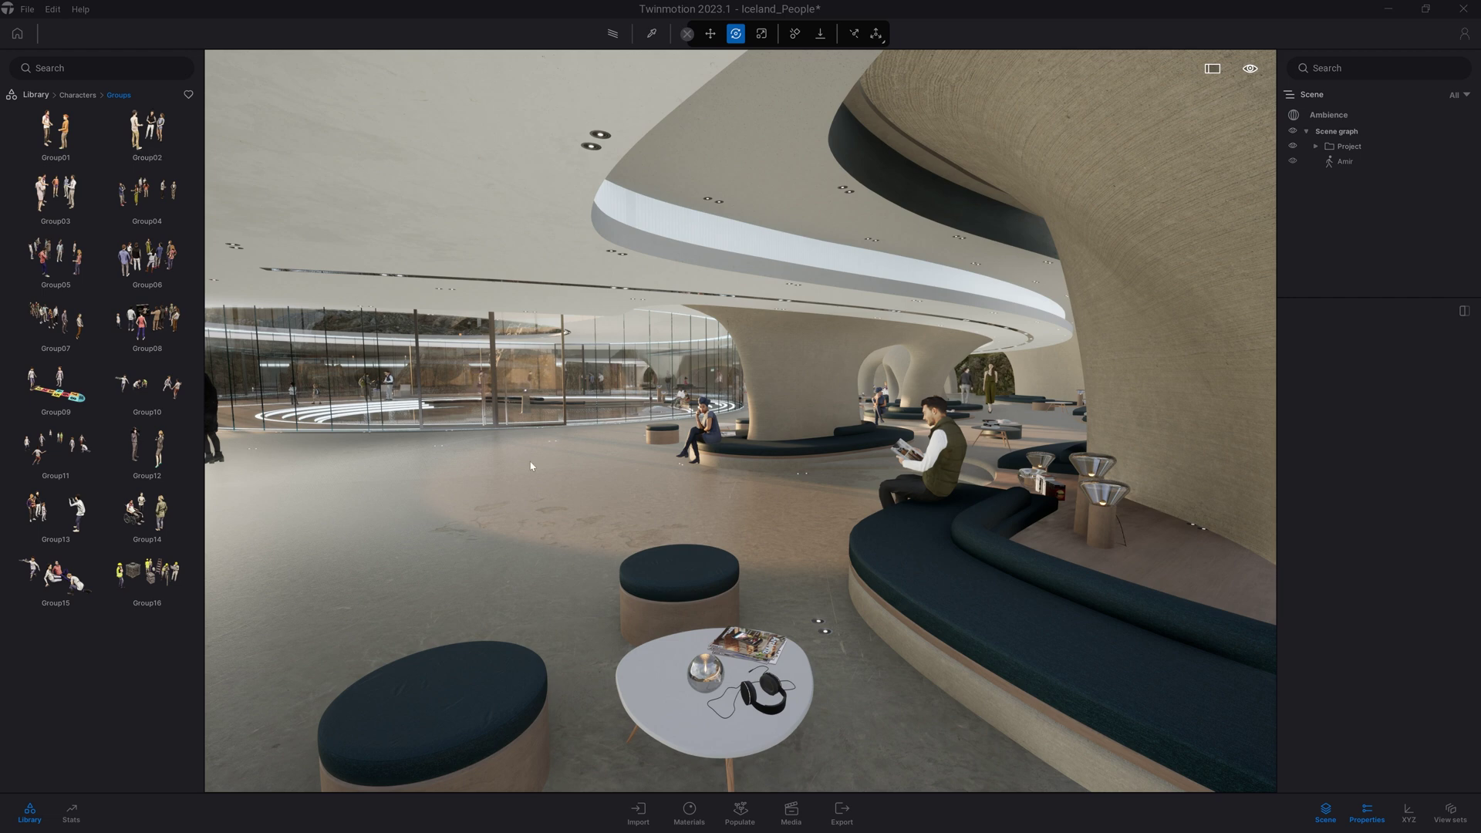
{"action": "right_click_drag", "start_coordinate": [771, 515], "coordinate": [463, 497]}
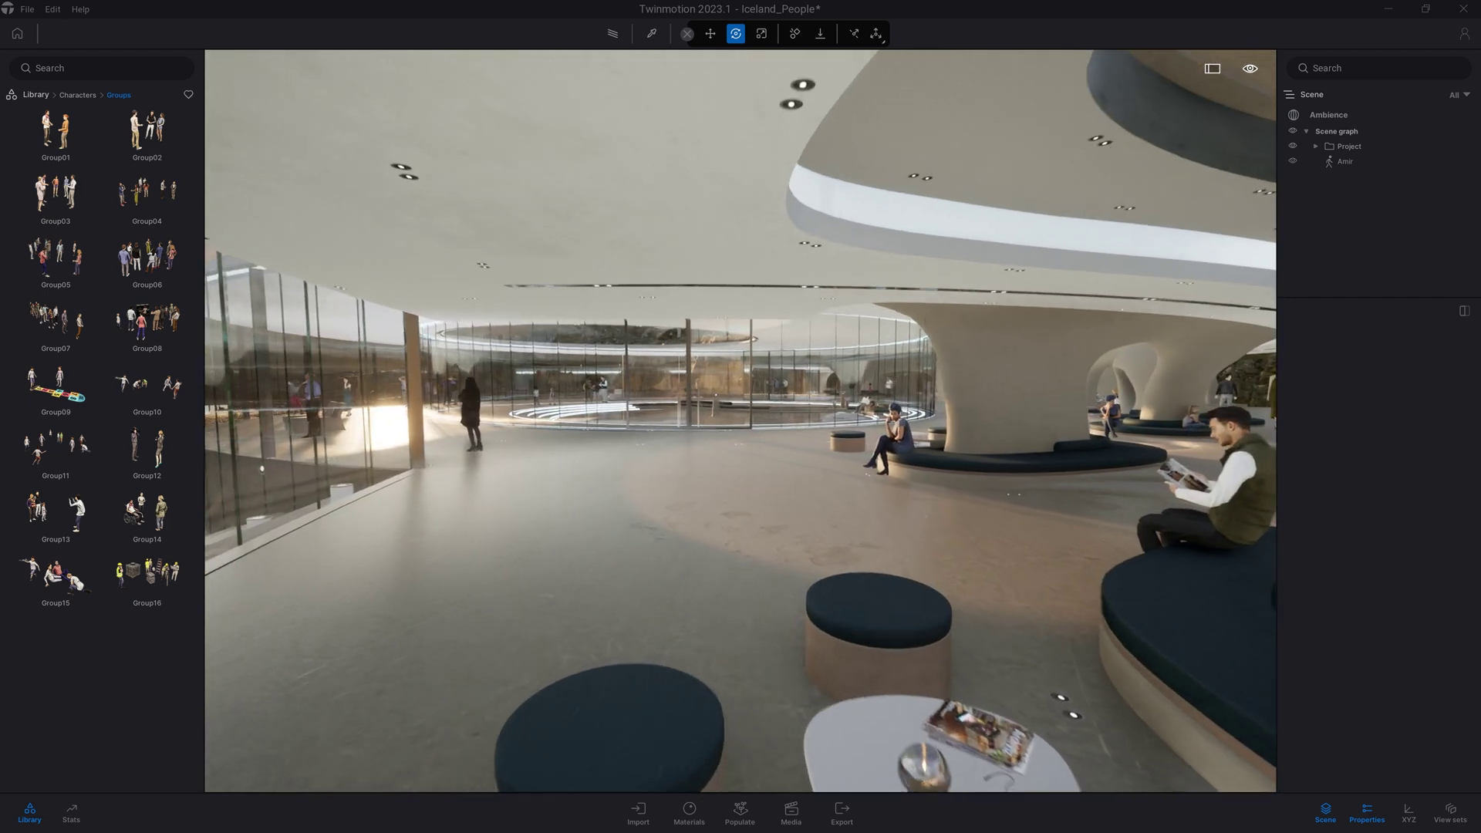
{"action": "key", "text": "w"}
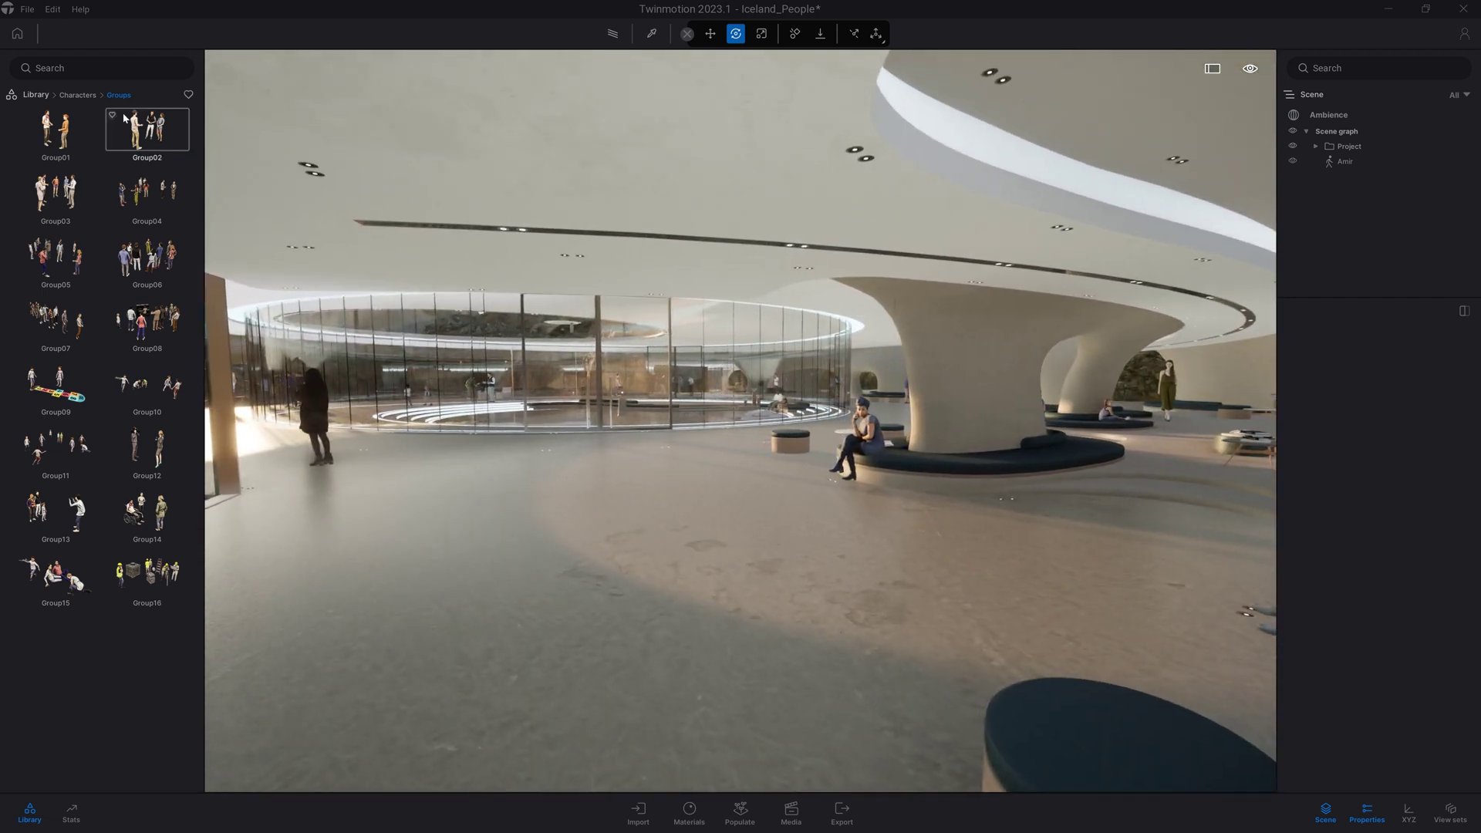
{"action": "left_click", "coordinate": [537, 579]}
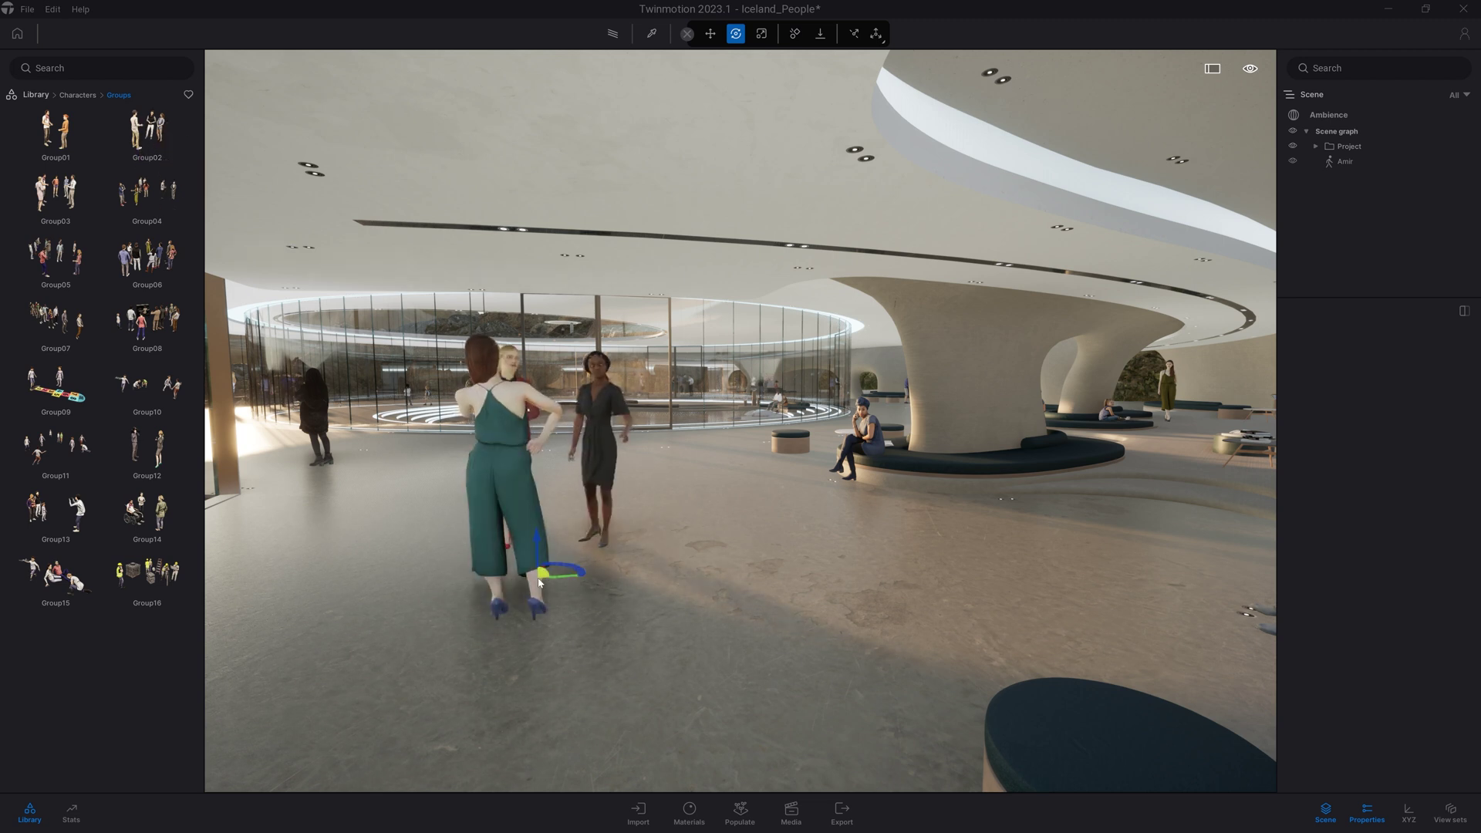
{"action": "left_click", "coordinate": [798, 540]}
{"action": "key", "text": "Escape"}
Orbit the view around the two new groups of people.
{"action": "right_click_drag", "start_coordinate": [810, 602], "coordinate": [751, 611]}
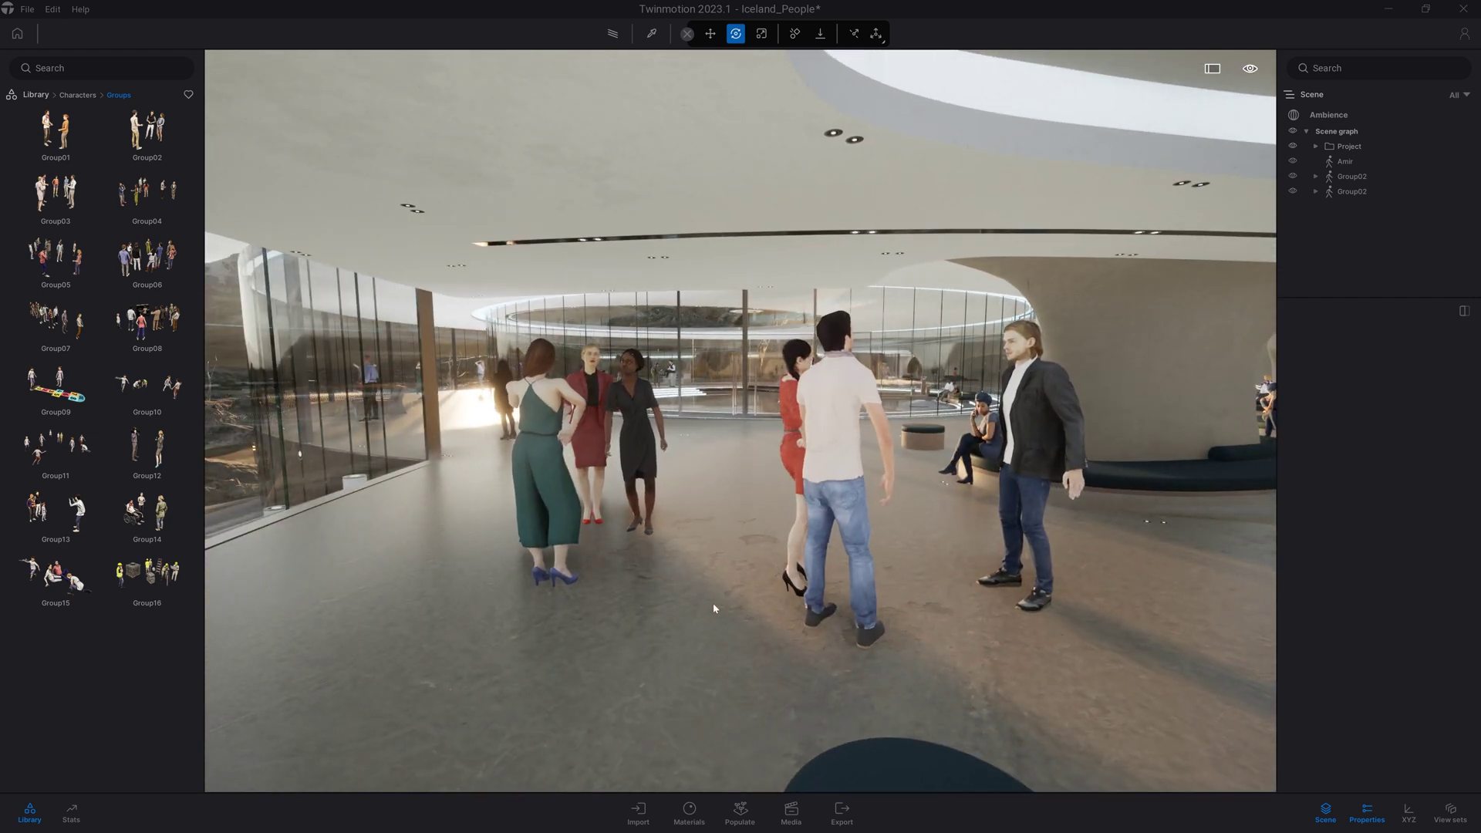
{"action": "right_click_drag", "start_coordinate": [654, 564], "coordinate": [463, 556]}
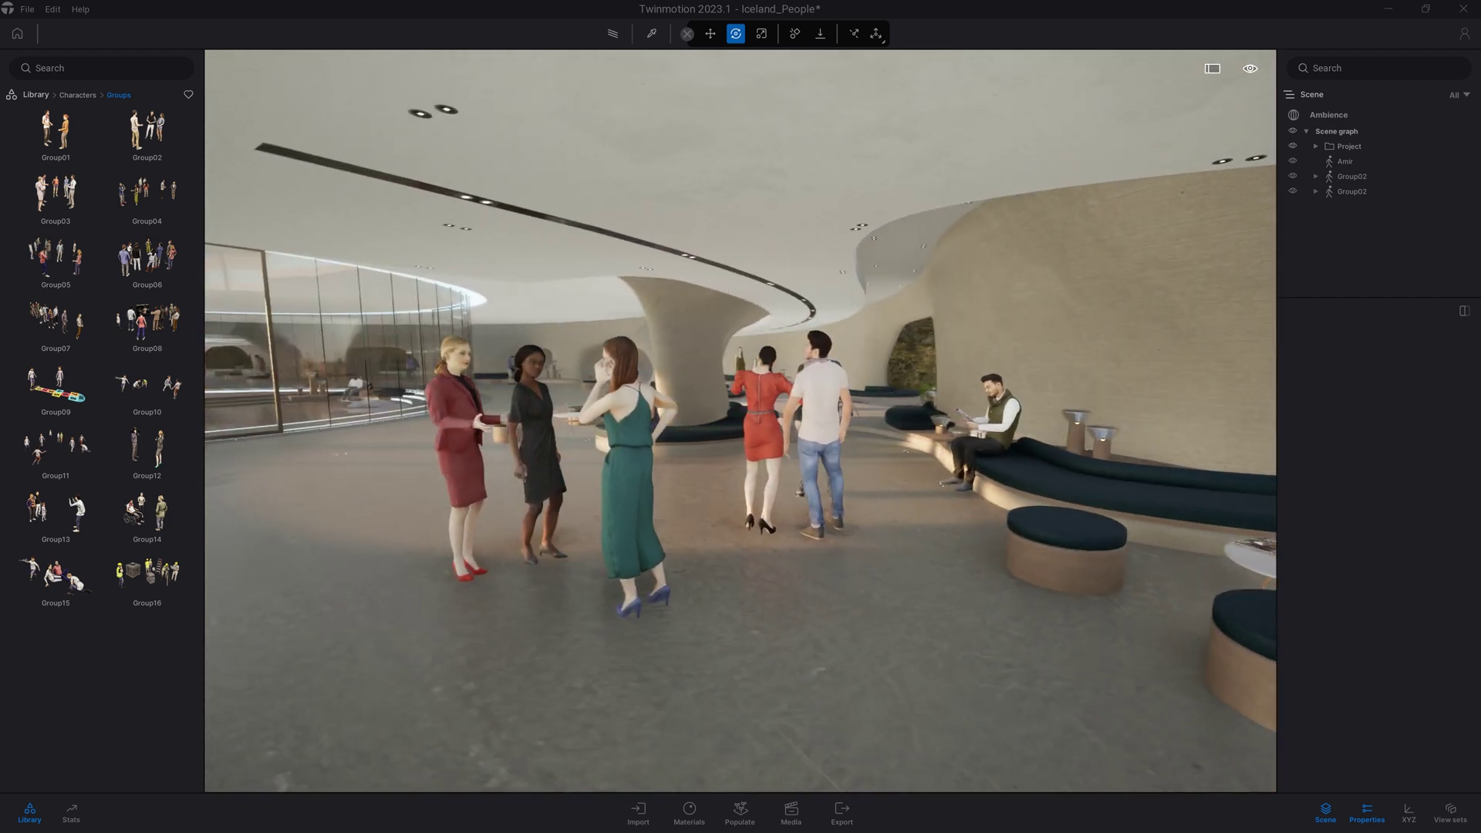
{"action": "right_click_drag", "start_coordinate": [764, 527], "coordinate": [520, 526]}
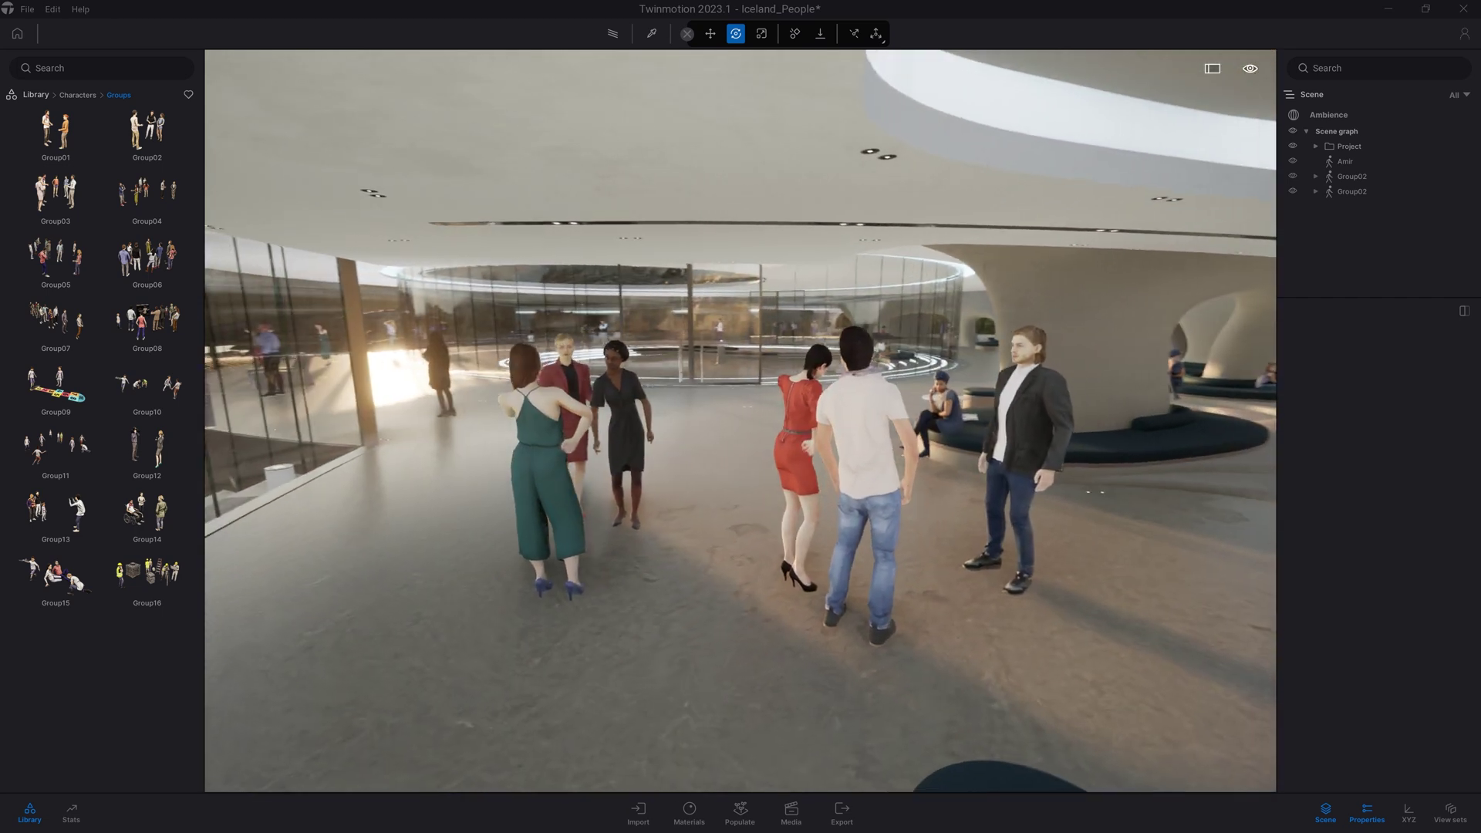
{"action": "right_click_drag", "start_coordinate": [753, 556], "coordinate": [648, 556]}
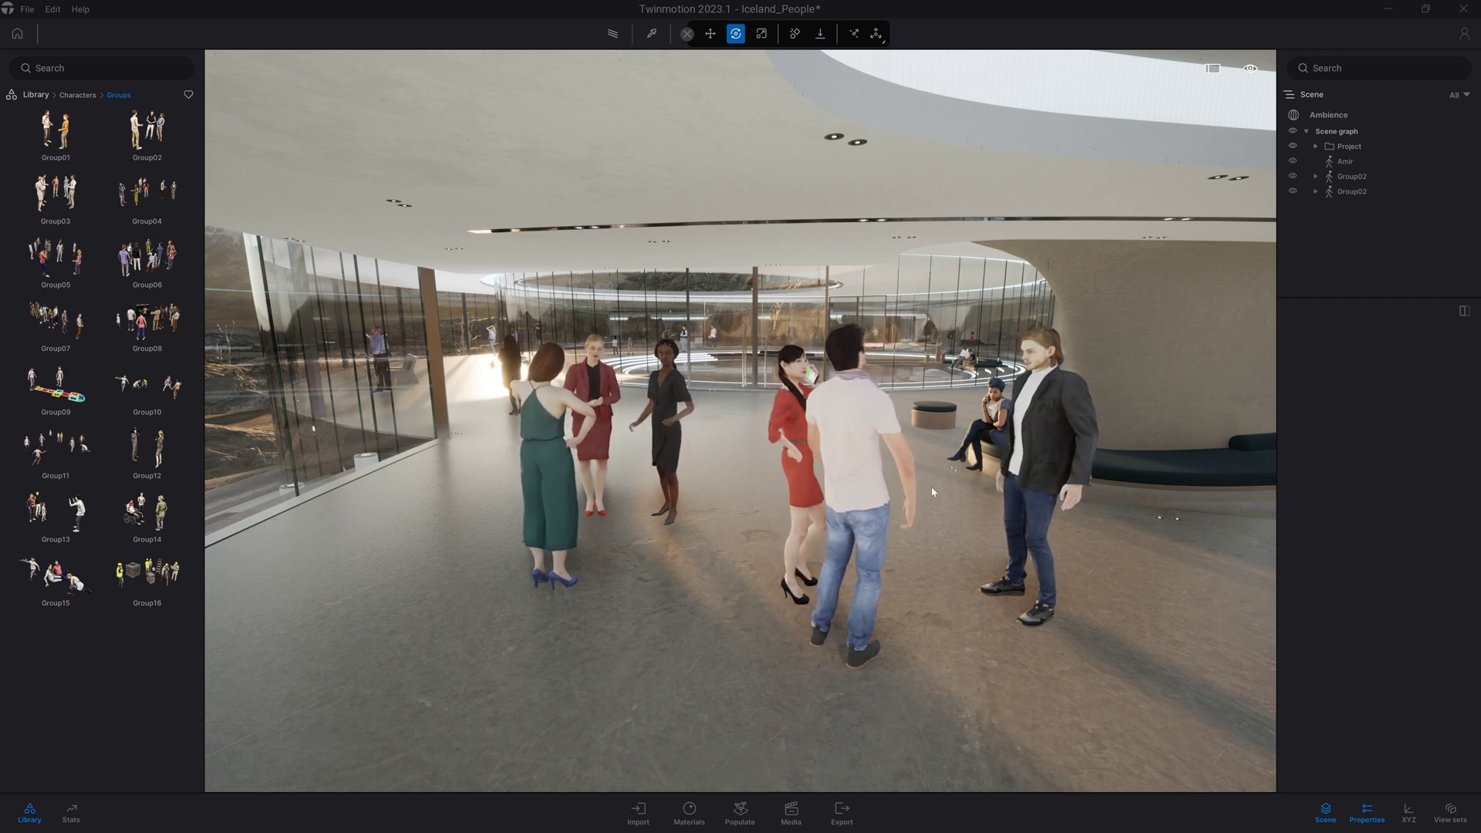
Place several Group02 crowds in front of the terraced steps and a Group04 crowd by the rock.
{"action": "key", "text": "s"}
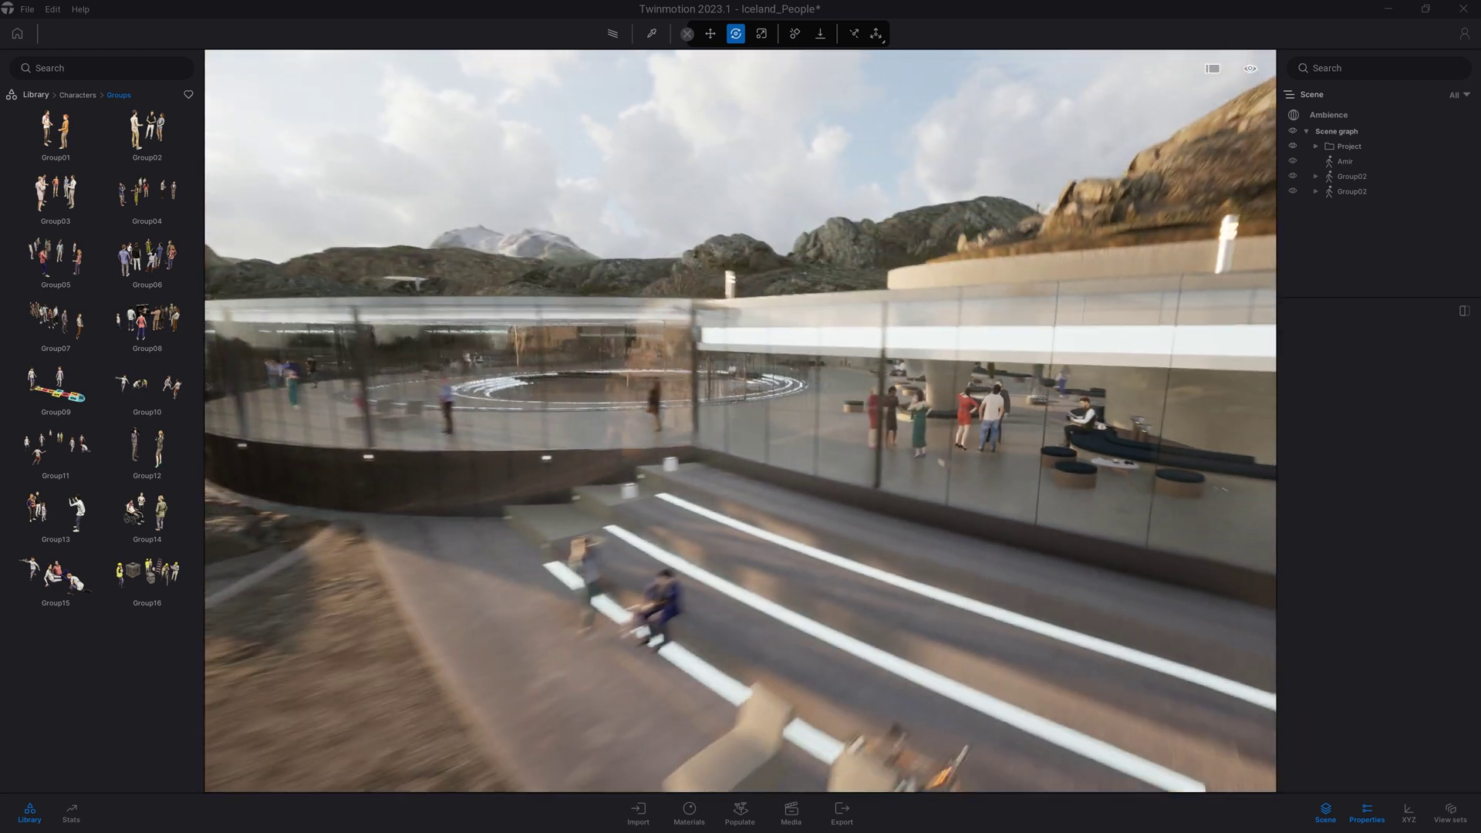
{"action": "key", "text": "s"}
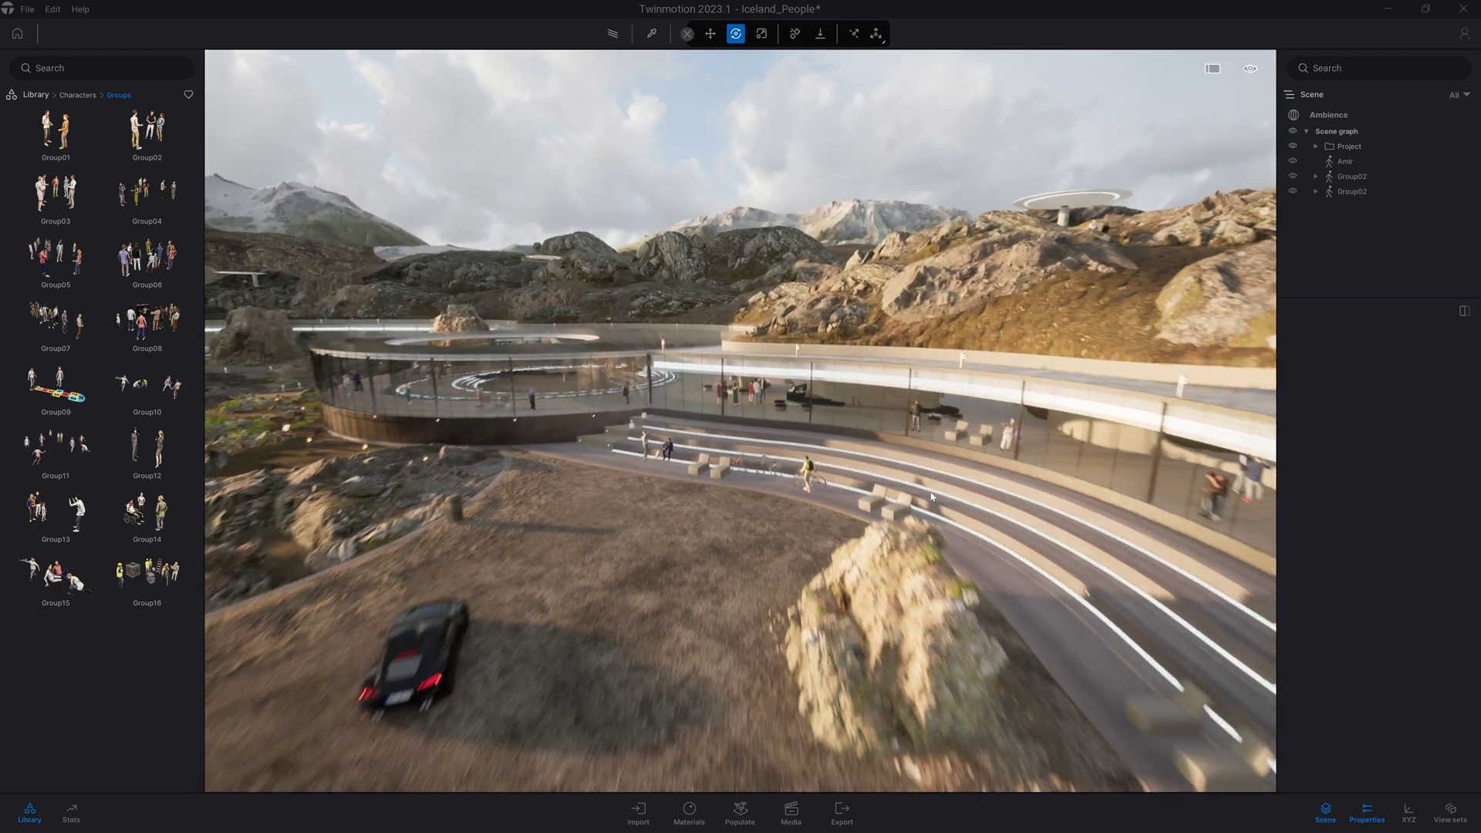
{"action": "key", "text": "s"}
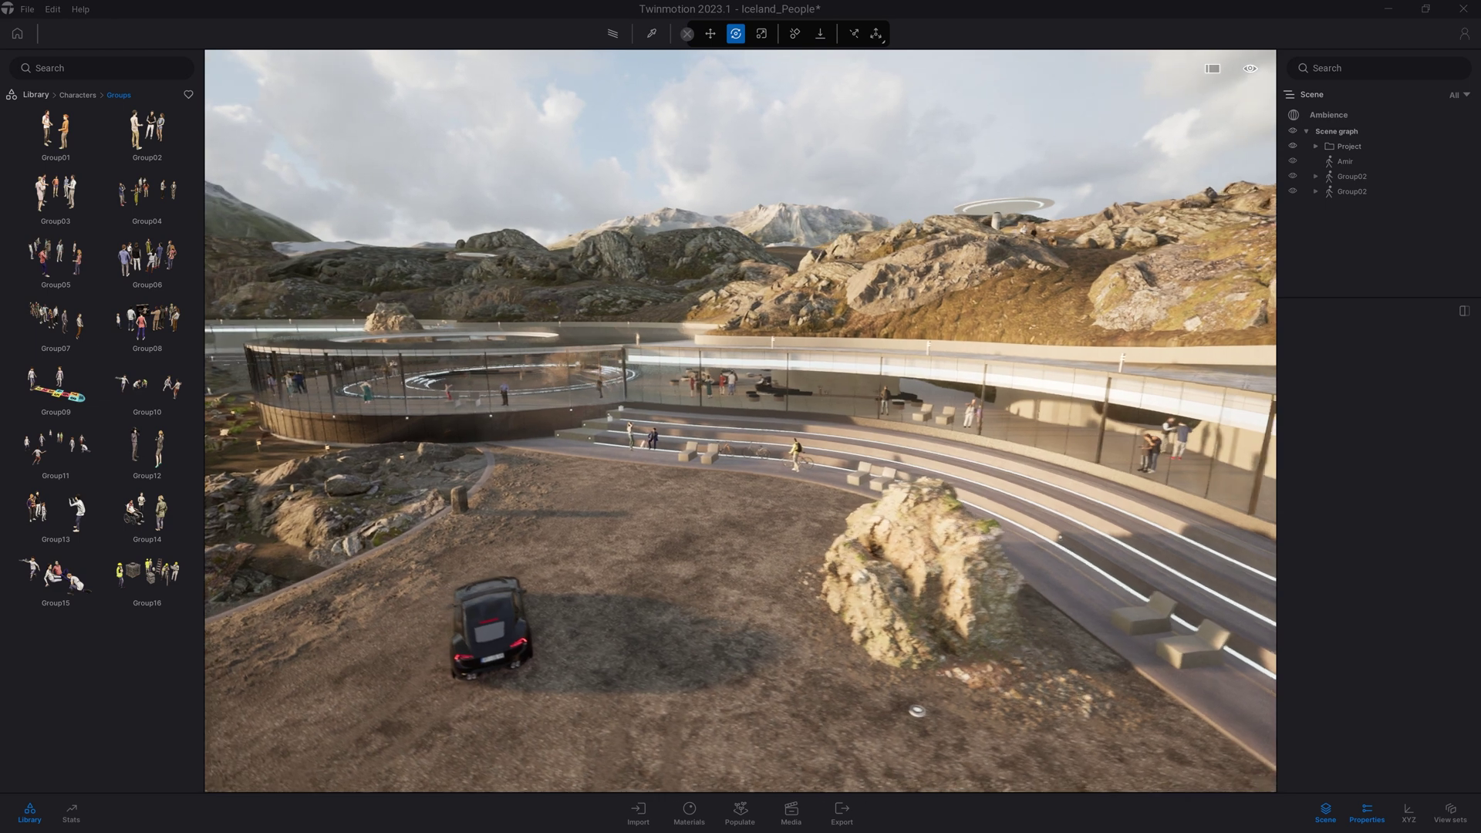
{"action": "key", "text": "w"}
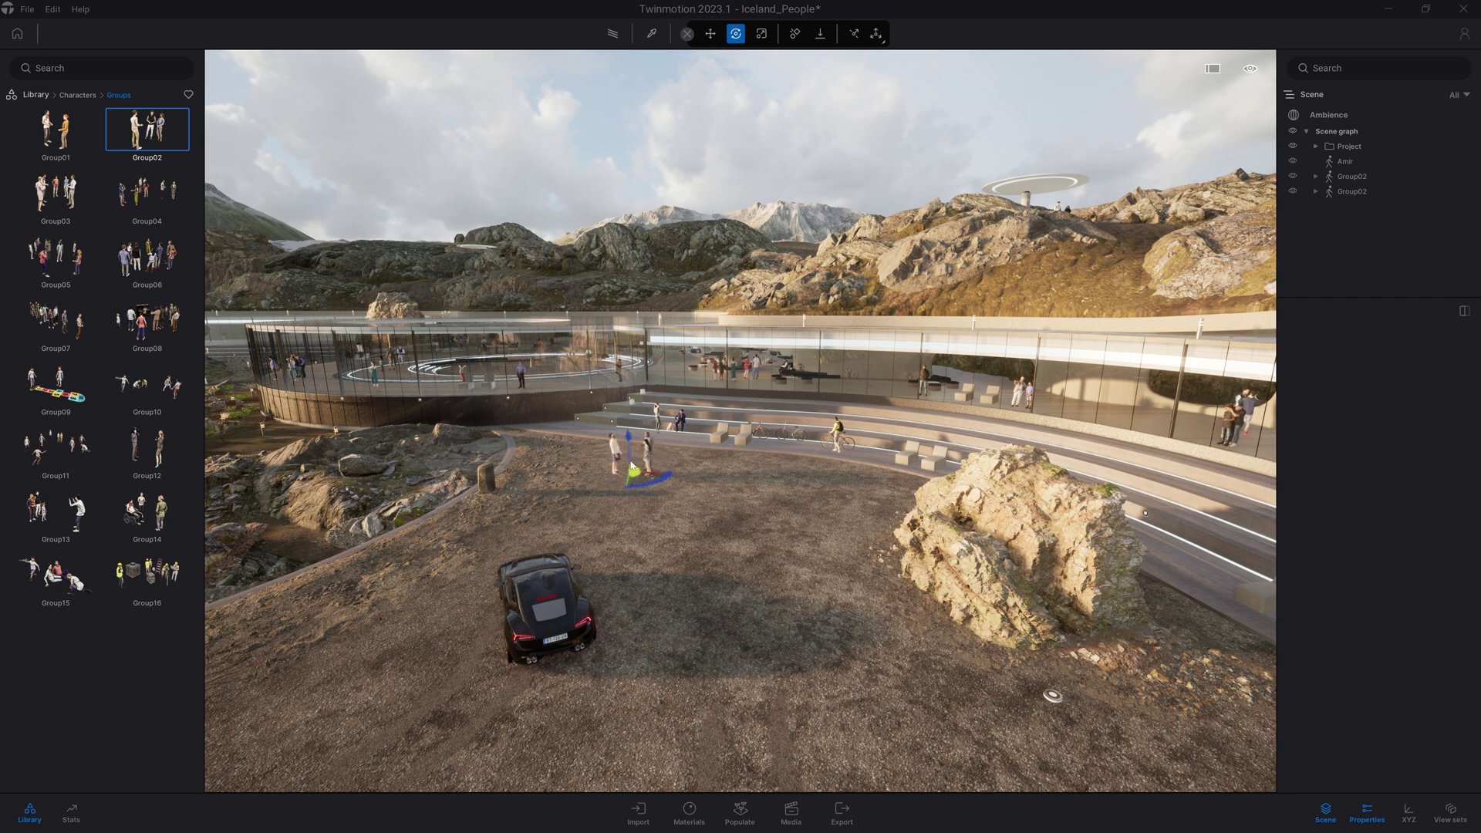
{"action": "left_click_drag", "start_coordinate": [650, 483], "coordinate": [635, 462]}
{"action": "left_click", "coordinate": [641, 480]}
{"action": "left_click", "coordinate": [719, 483]}
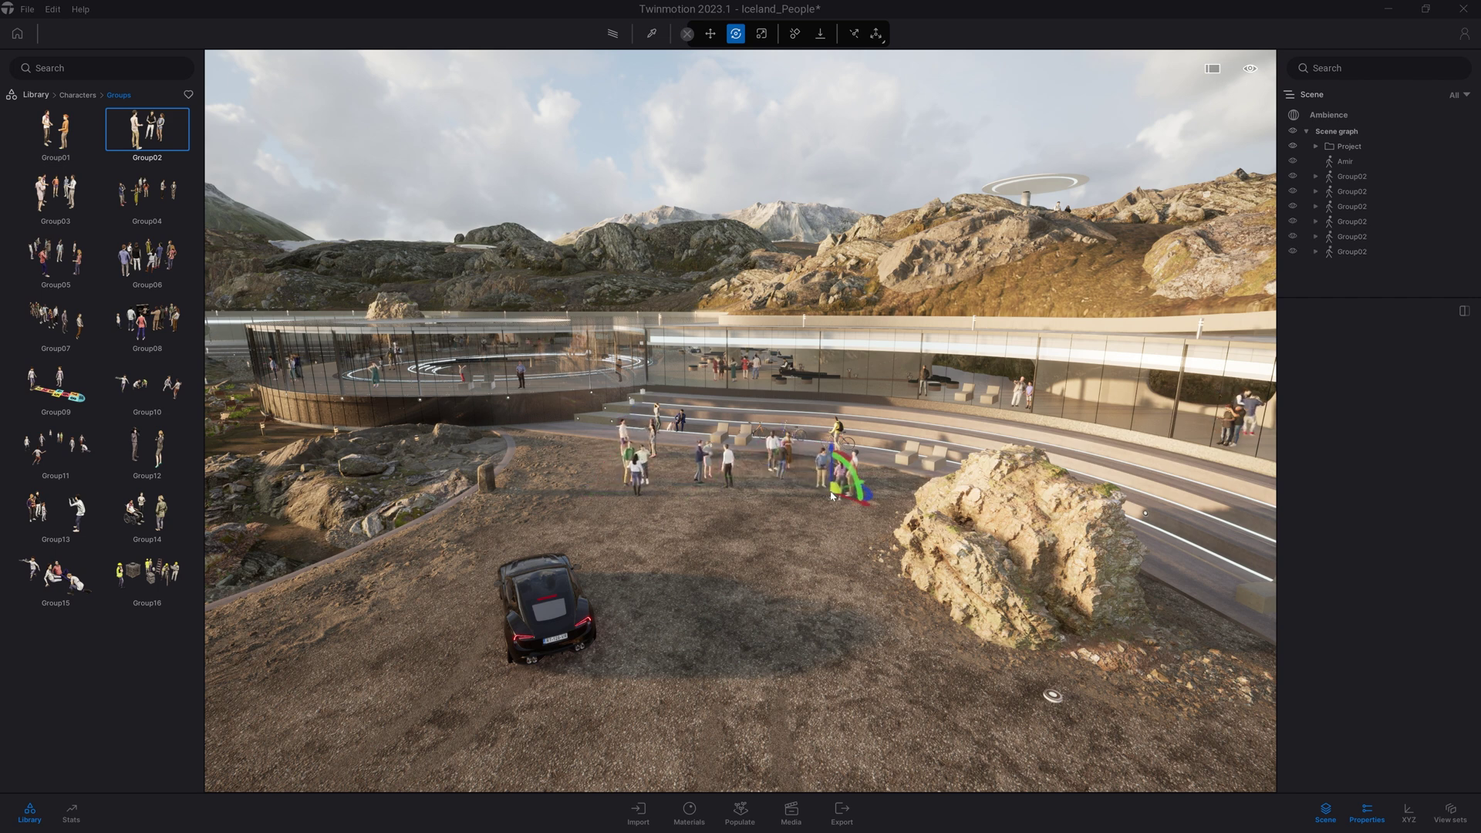
{"action": "left_click", "coordinate": [833, 496]}
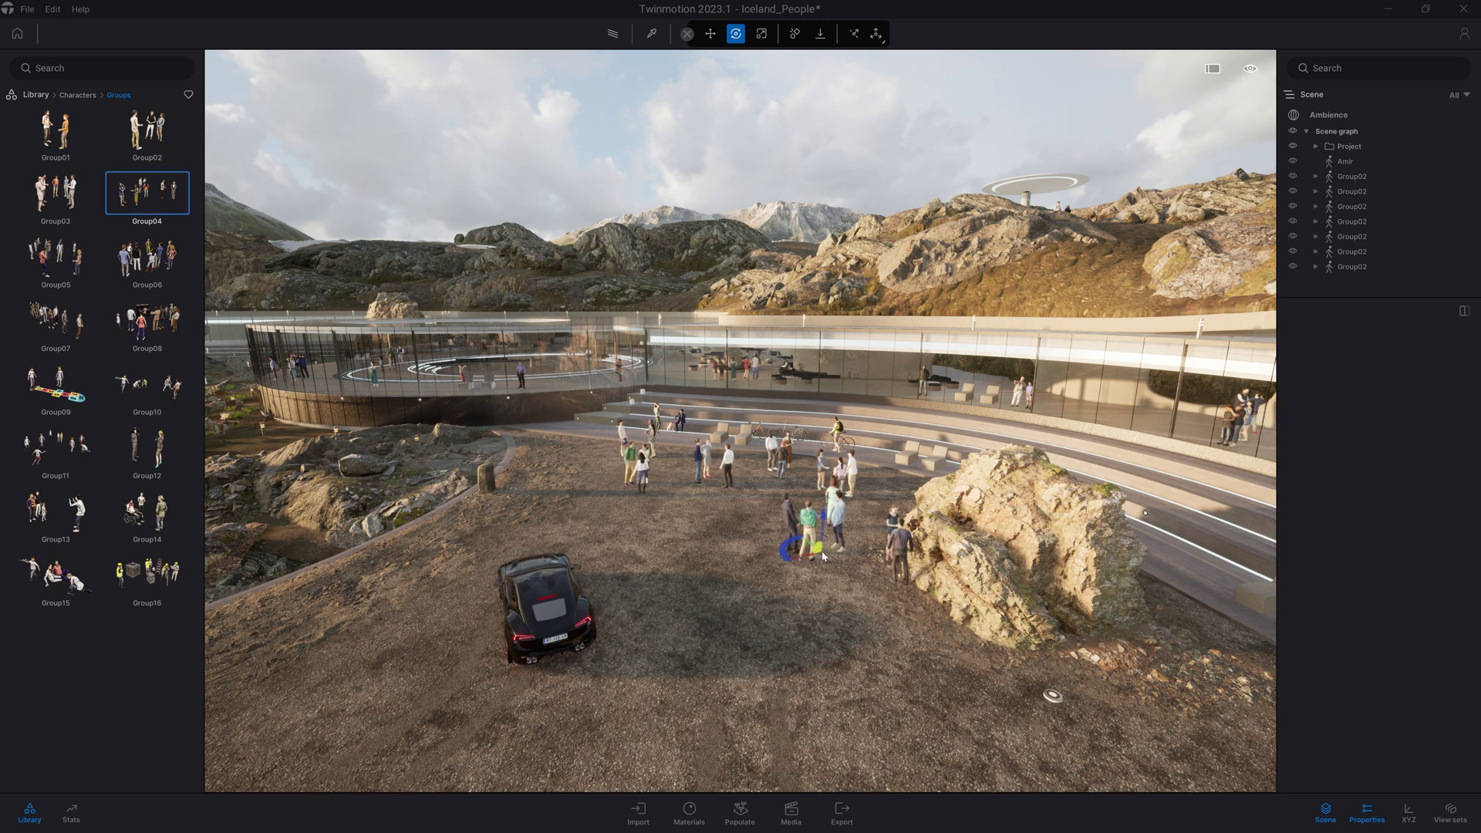
{"action": "left_click", "coordinate": [631, 540]}
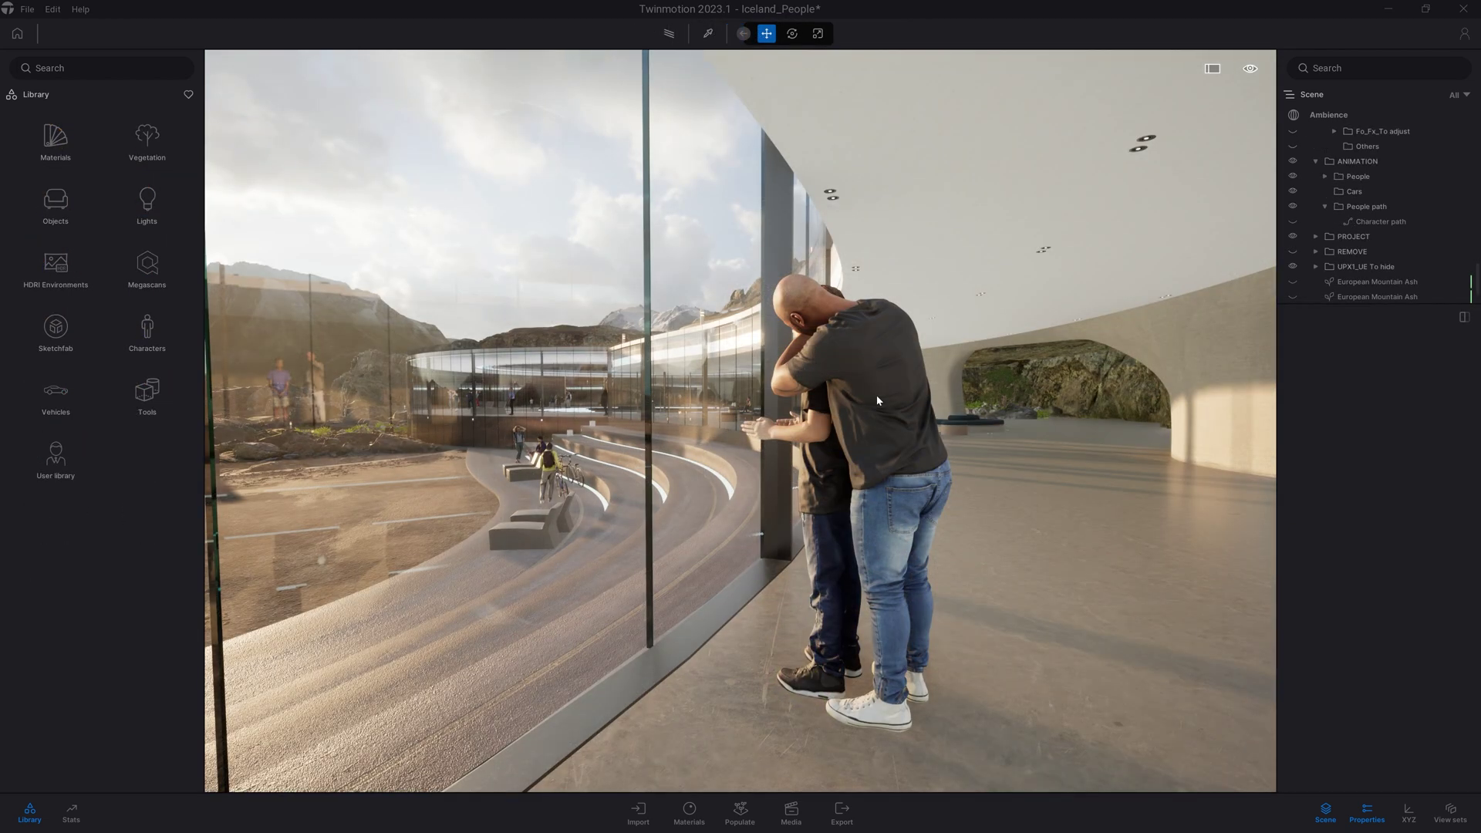
Orbit the view around the hugging pair beside the glass wall.
{"action": "right_click_drag", "start_coordinate": [878, 386], "coordinate": [533, 385]}
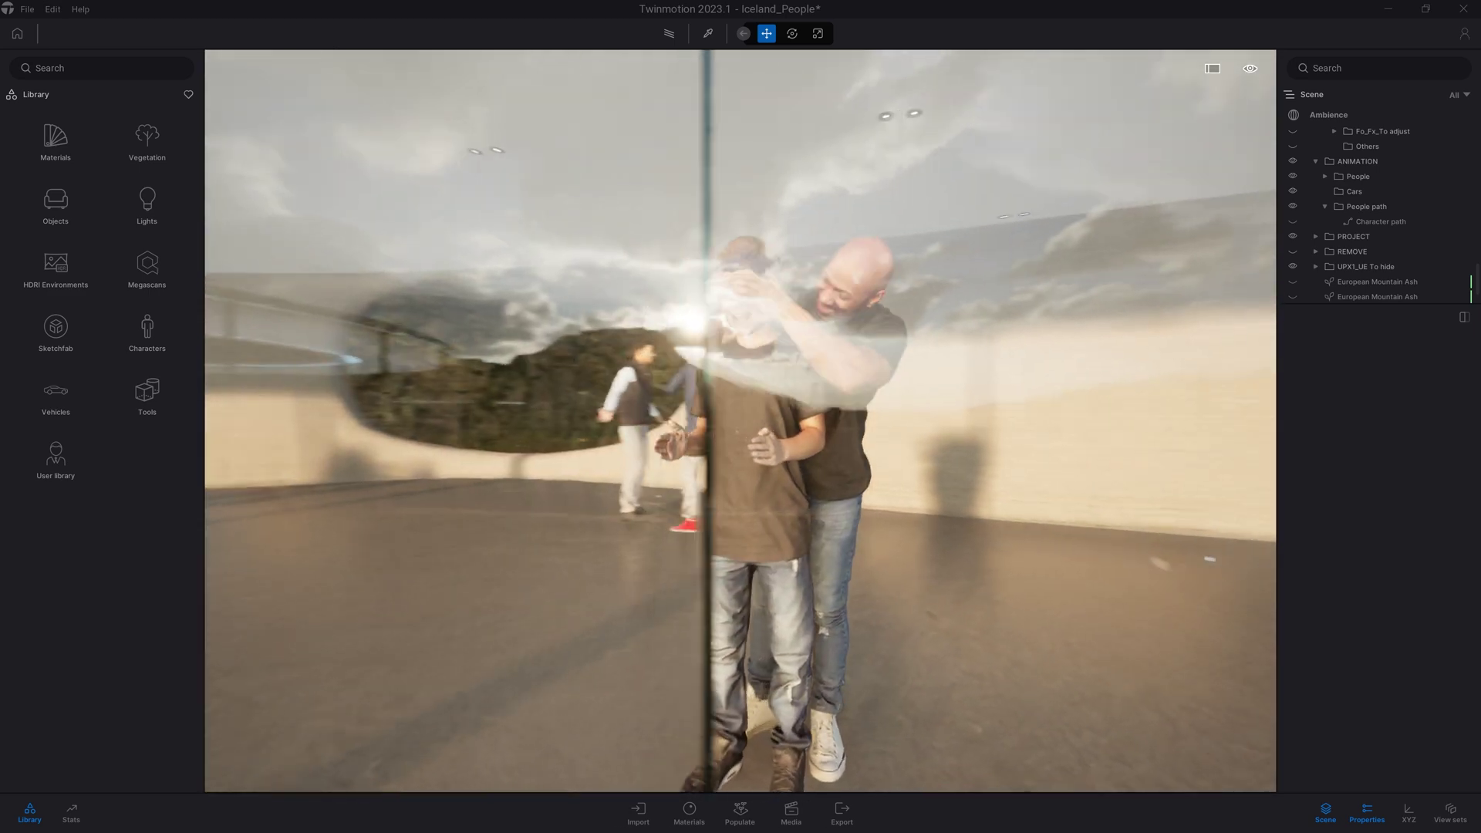
{"action": "right_click_drag", "start_coordinate": [741, 391], "coordinate": [886, 393]}
{"action": "right_click_drag", "start_coordinate": [851, 285], "coordinate": [695, 285]}
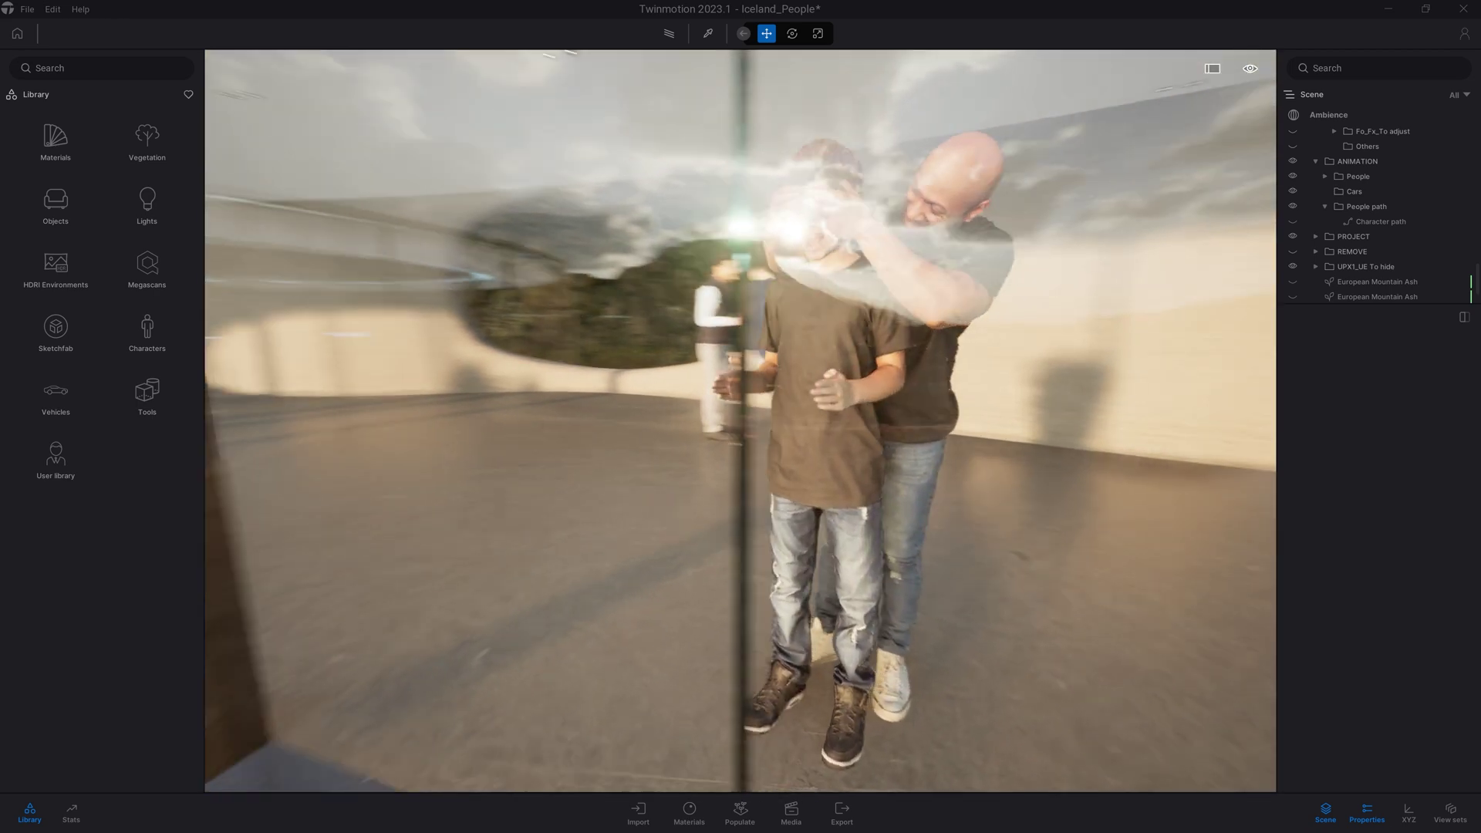
{"action": "right_click_drag", "start_coordinate": [810, 304], "coordinate": [938, 292]}
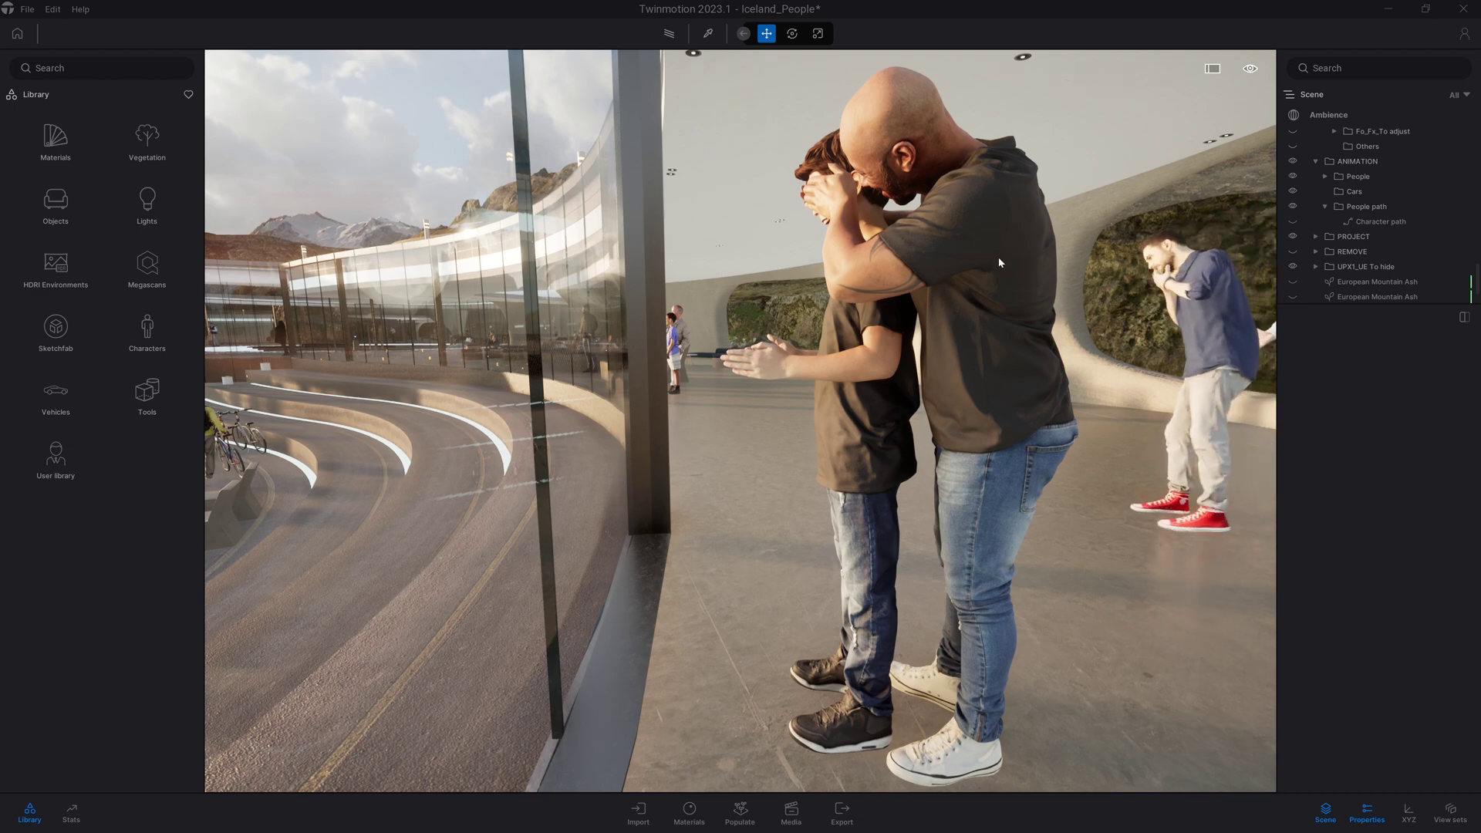
{"action": "right_click_drag", "start_coordinate": [1001, 268], "coordinate": [740, 267]}
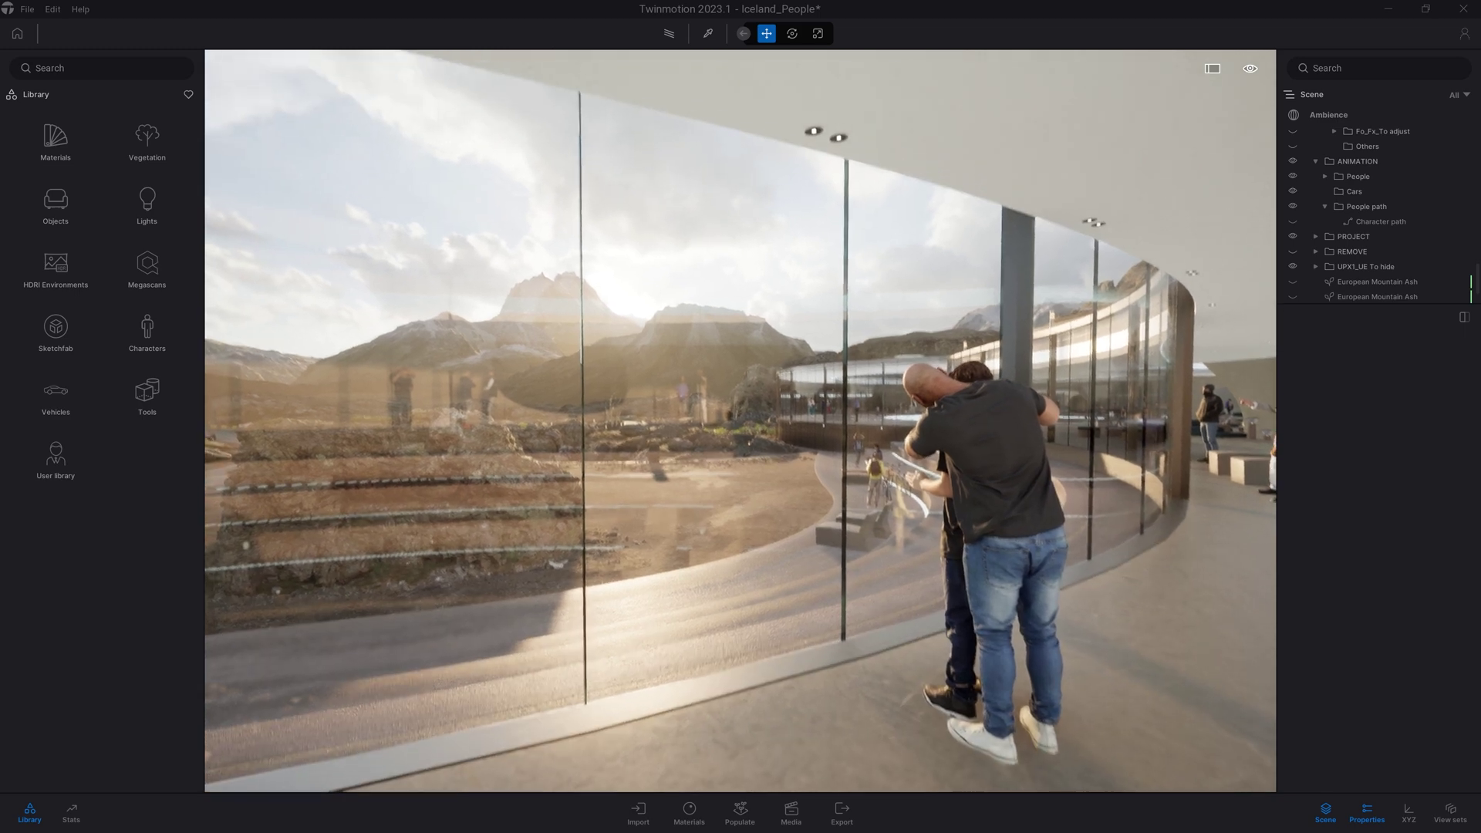
{"action": "right_click_drag", "start_coordinate": [740, 416], "coordinate": [707, 417]}
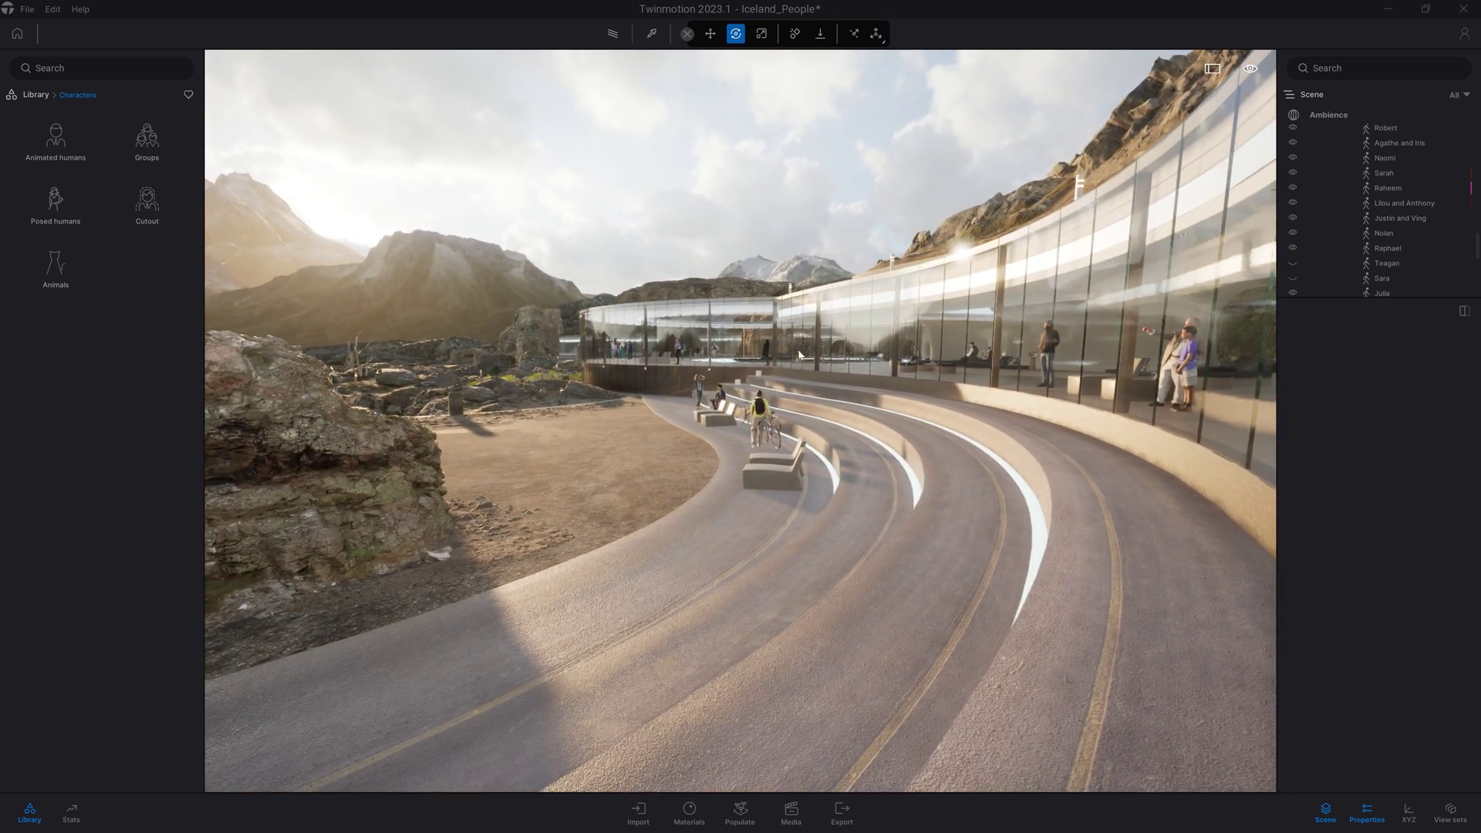
Place the casual posed man Mathis on the curved walkway and check him from around.
{"action": "left_click", "coordinate": [51, 212]}
{"action": "left_click", "coordinate": [56, 144]}
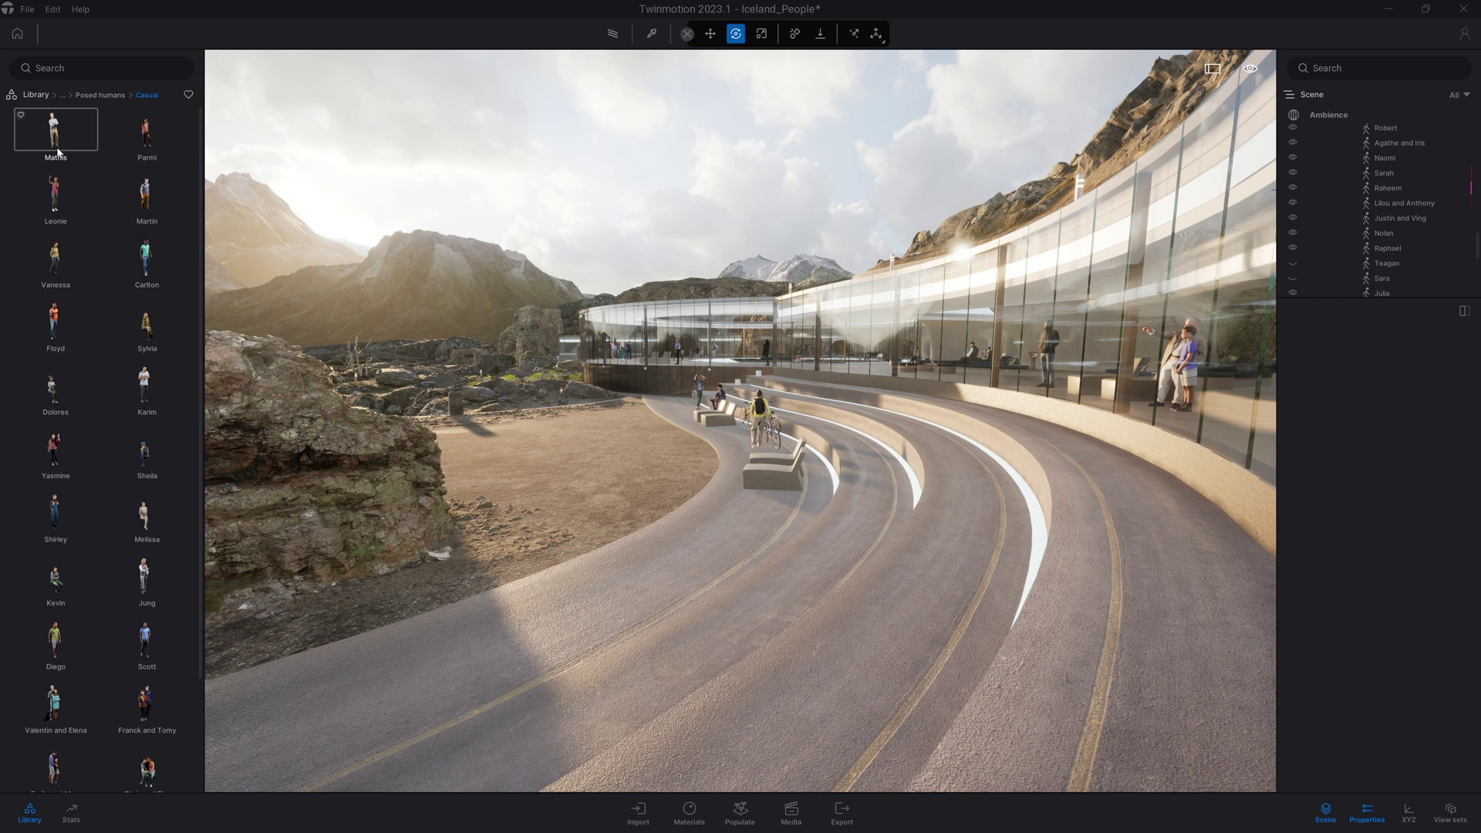
{"action": "mouse_move", "coordinate": [53, 130]}
{"action": "left_mouse_down"}
{"action": "mouse_move", "coordinate": [1053, 724]}
{"action": "mouse_move", "coordinate": [1038, 744]}
{"action": "left_mouse_up"}
{"action": "key", "text": "Escape"}
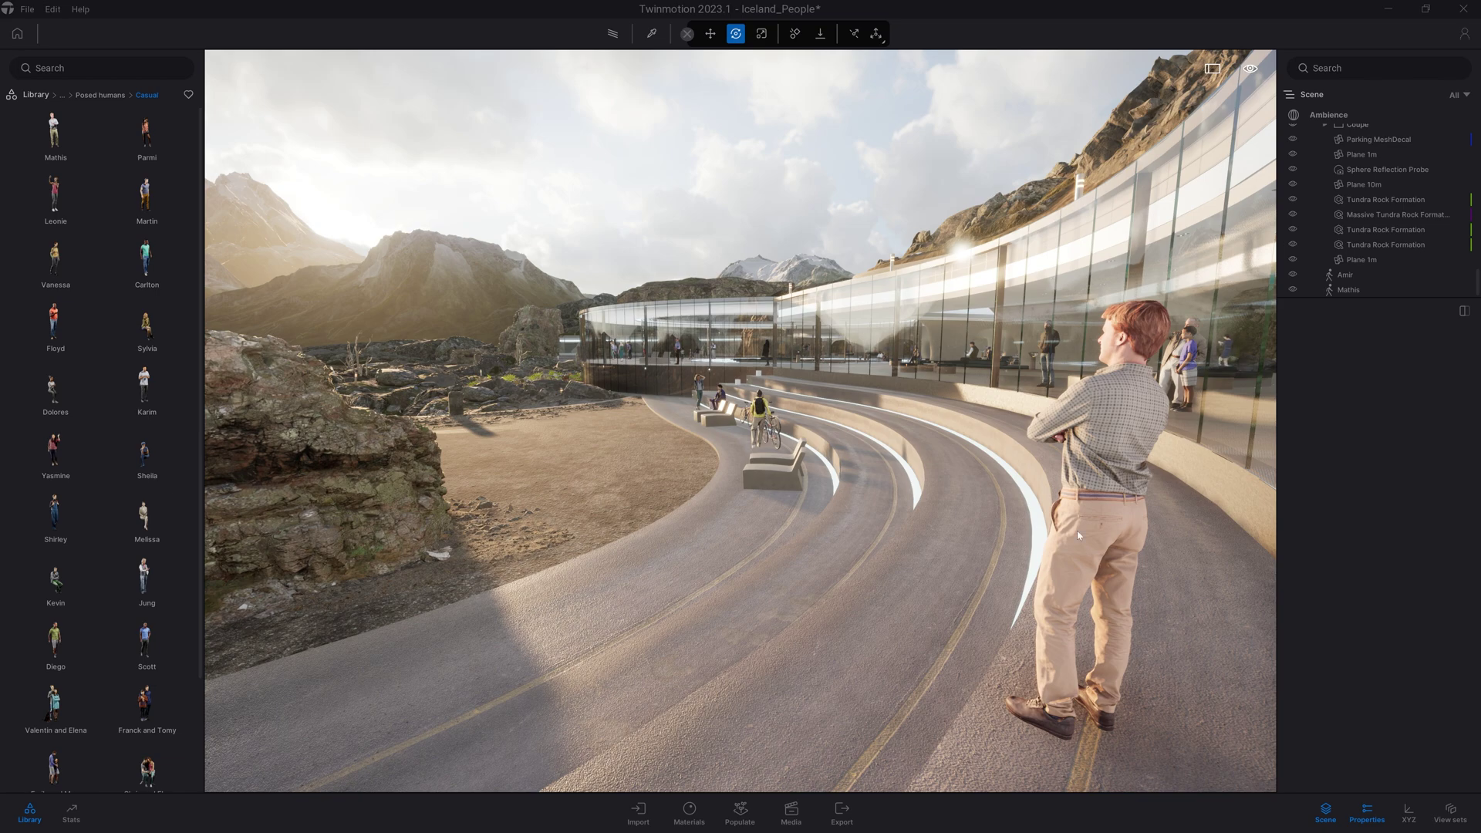
{"action": "right_click_drag", "start_coordinate": [741, 417], "coordinate": [462, 416]}
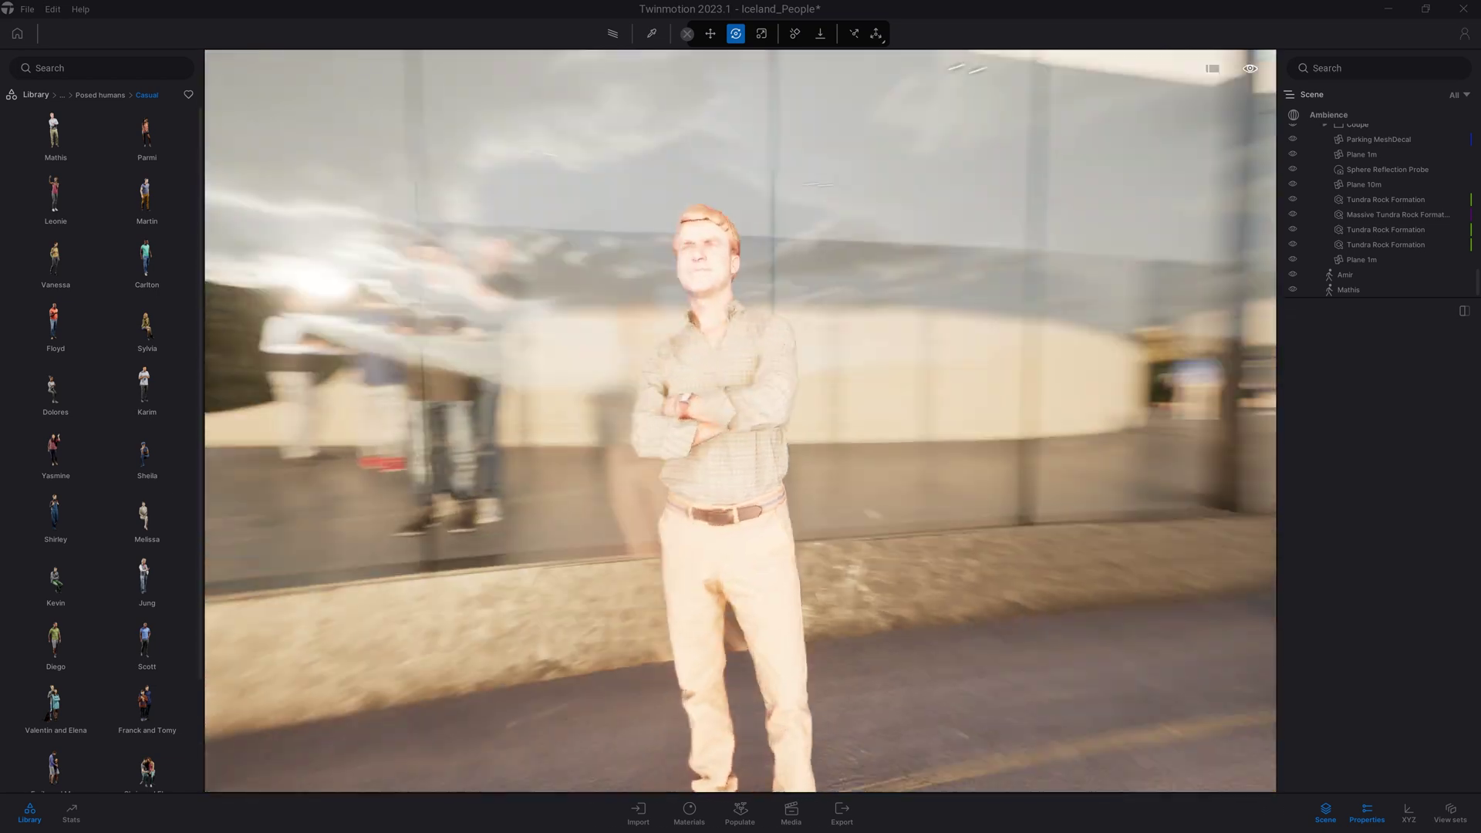
{"action": "right_click_drag", "start_coordinate": [742, 417], "coordinate": [464, 417]}
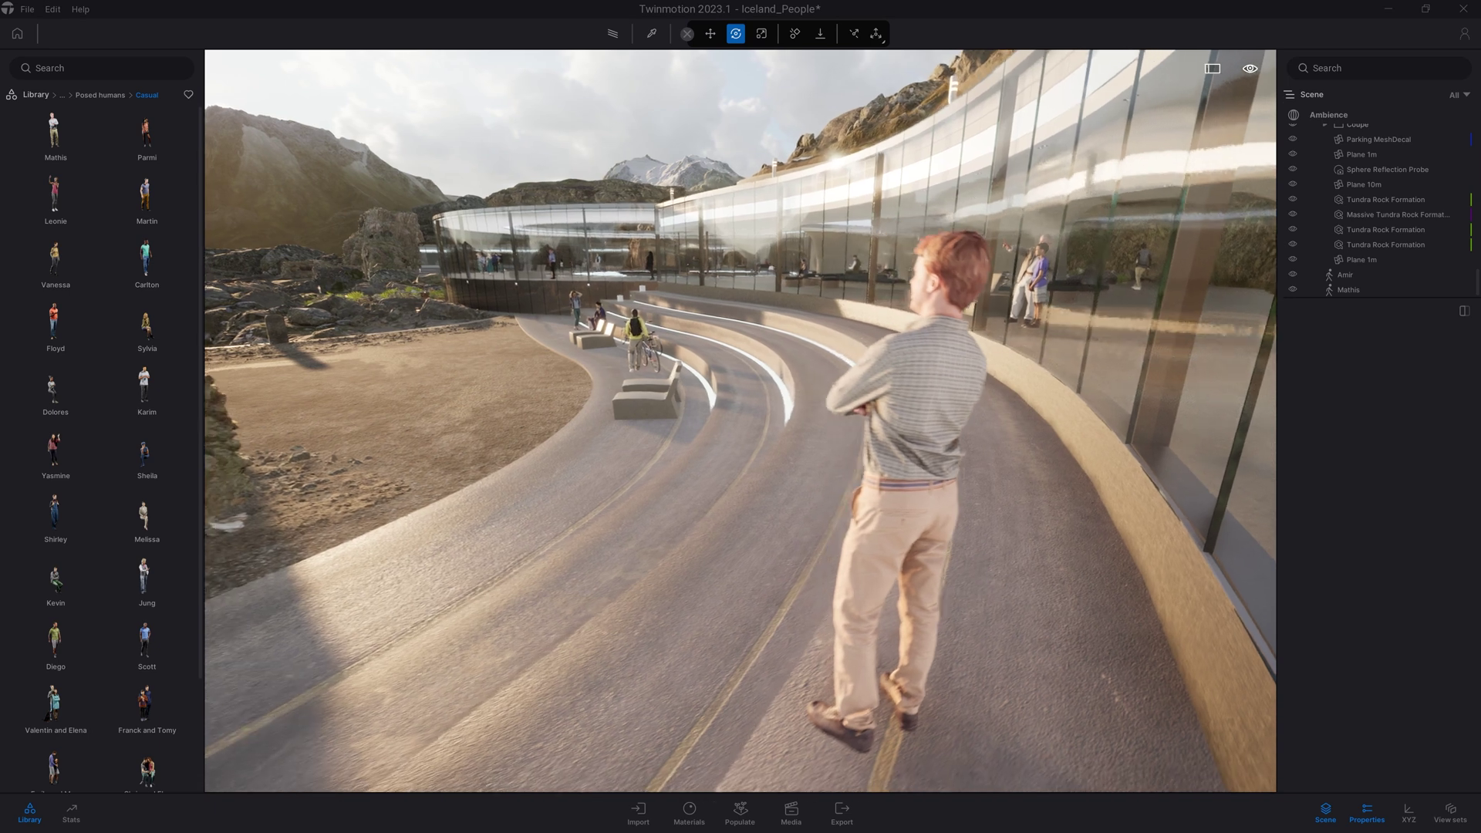
{"action": "right_click_drag", "start_coordinate": [741, 418], "coordinate": [580, 417]}
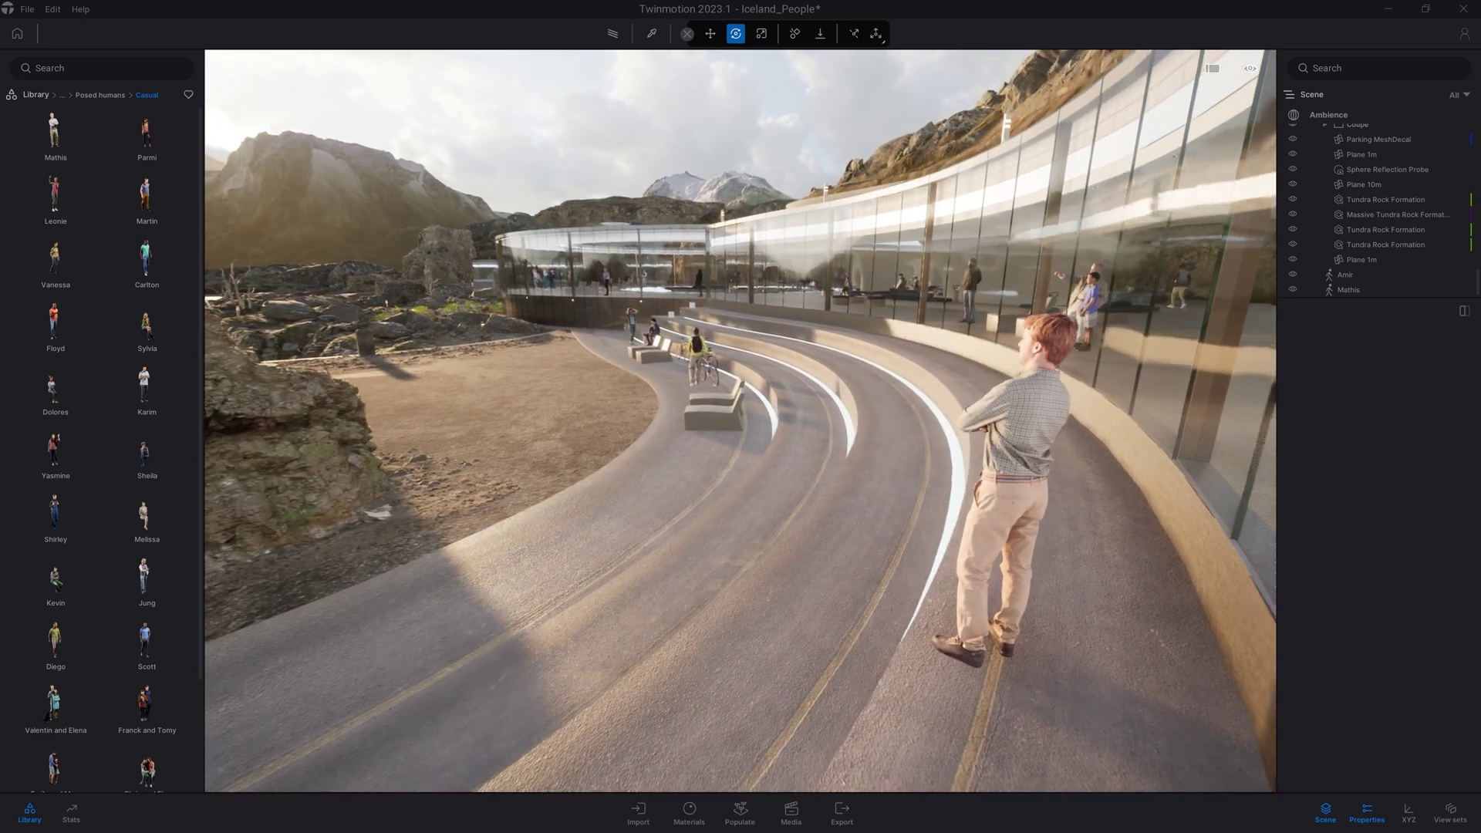
{"action": "right_click_drag", "start_coordinate": [741, 417], "coordinate": [648, 417]}
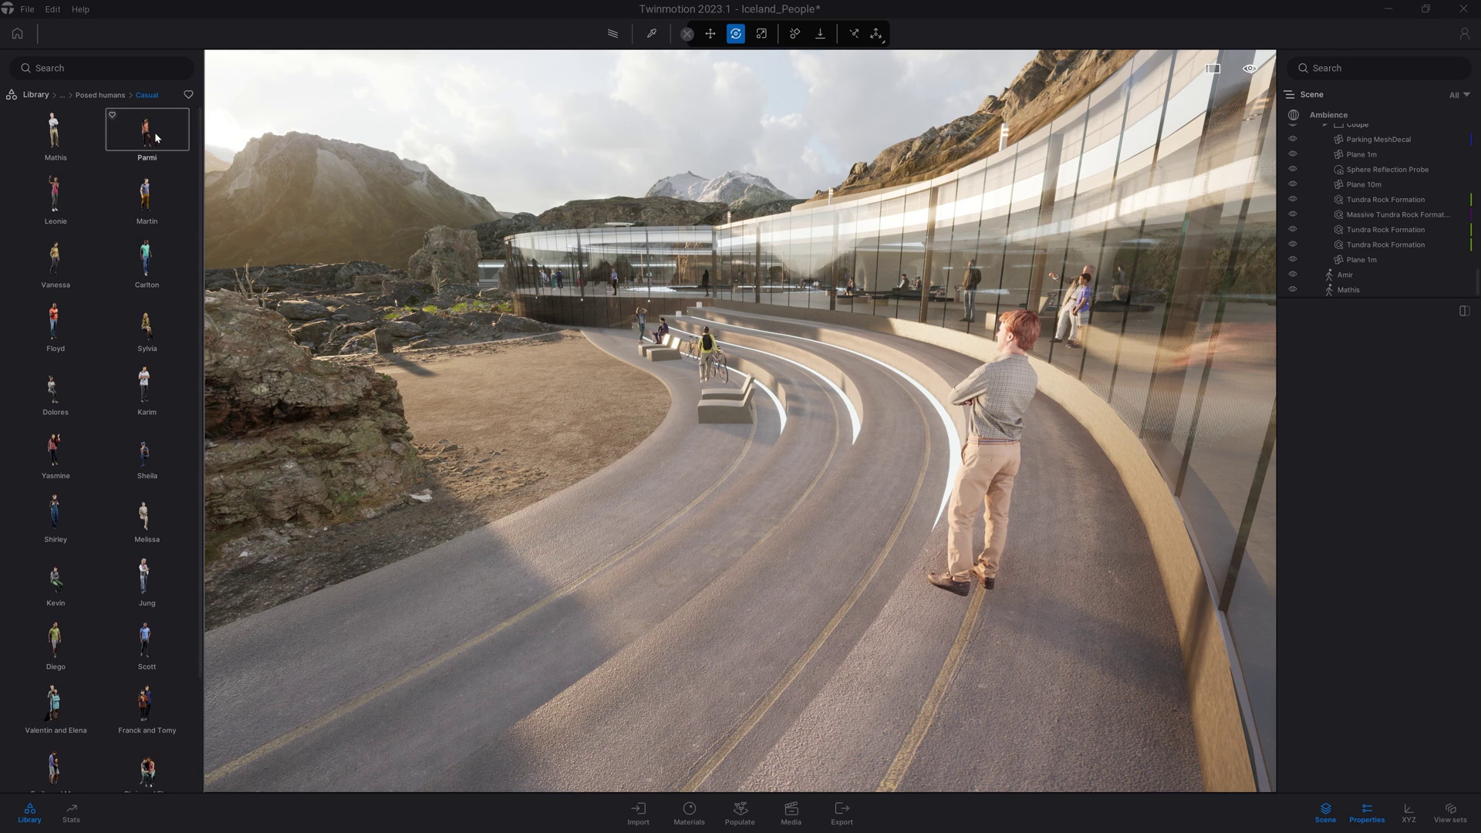
{"action": "left_click", "coordinate": [101, 95]}
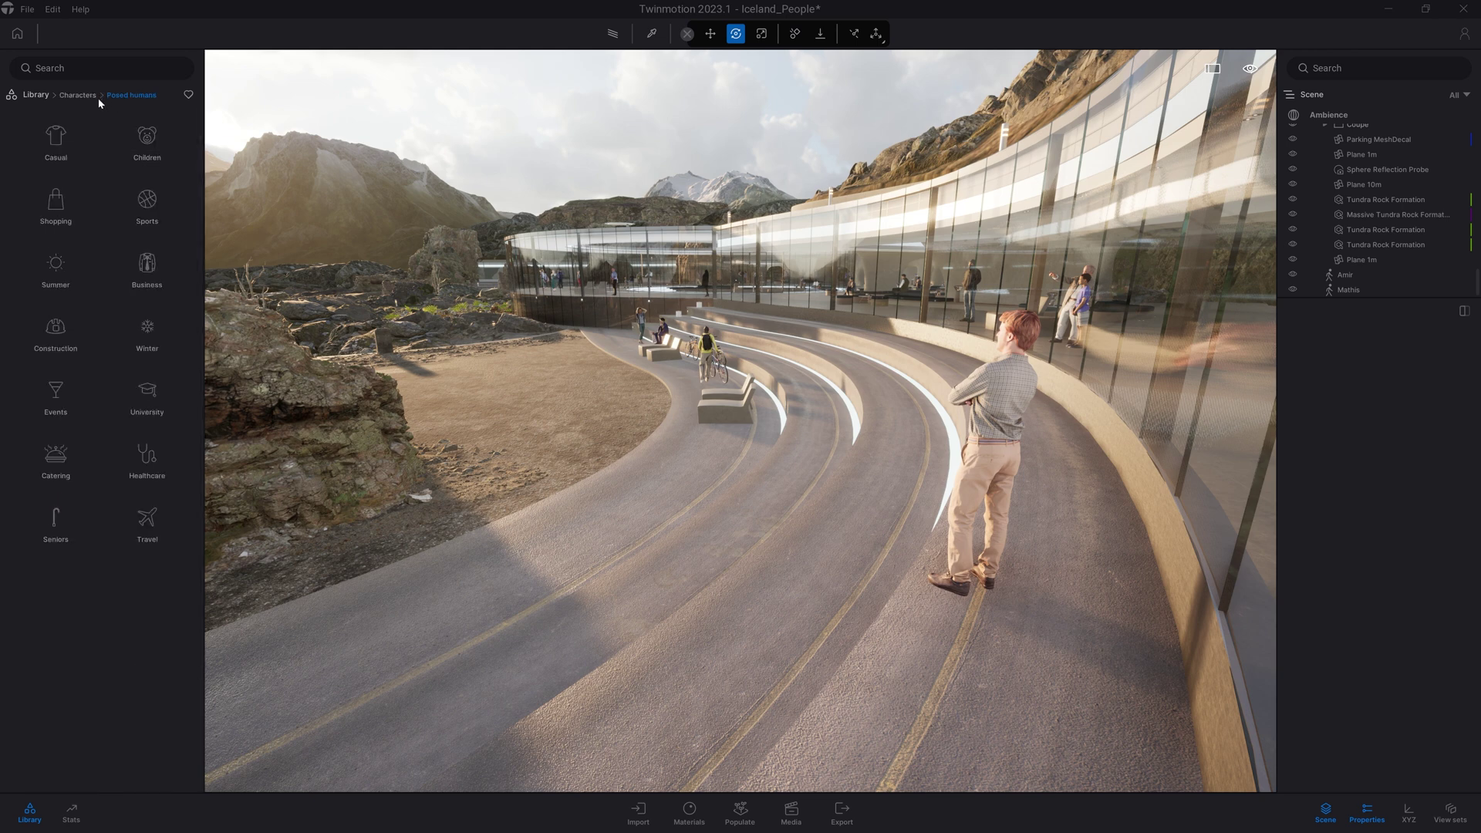
Open the Shopping posed humans and sign in to the online account.
{"action": "left_click", "coordinate": [50, 210]}
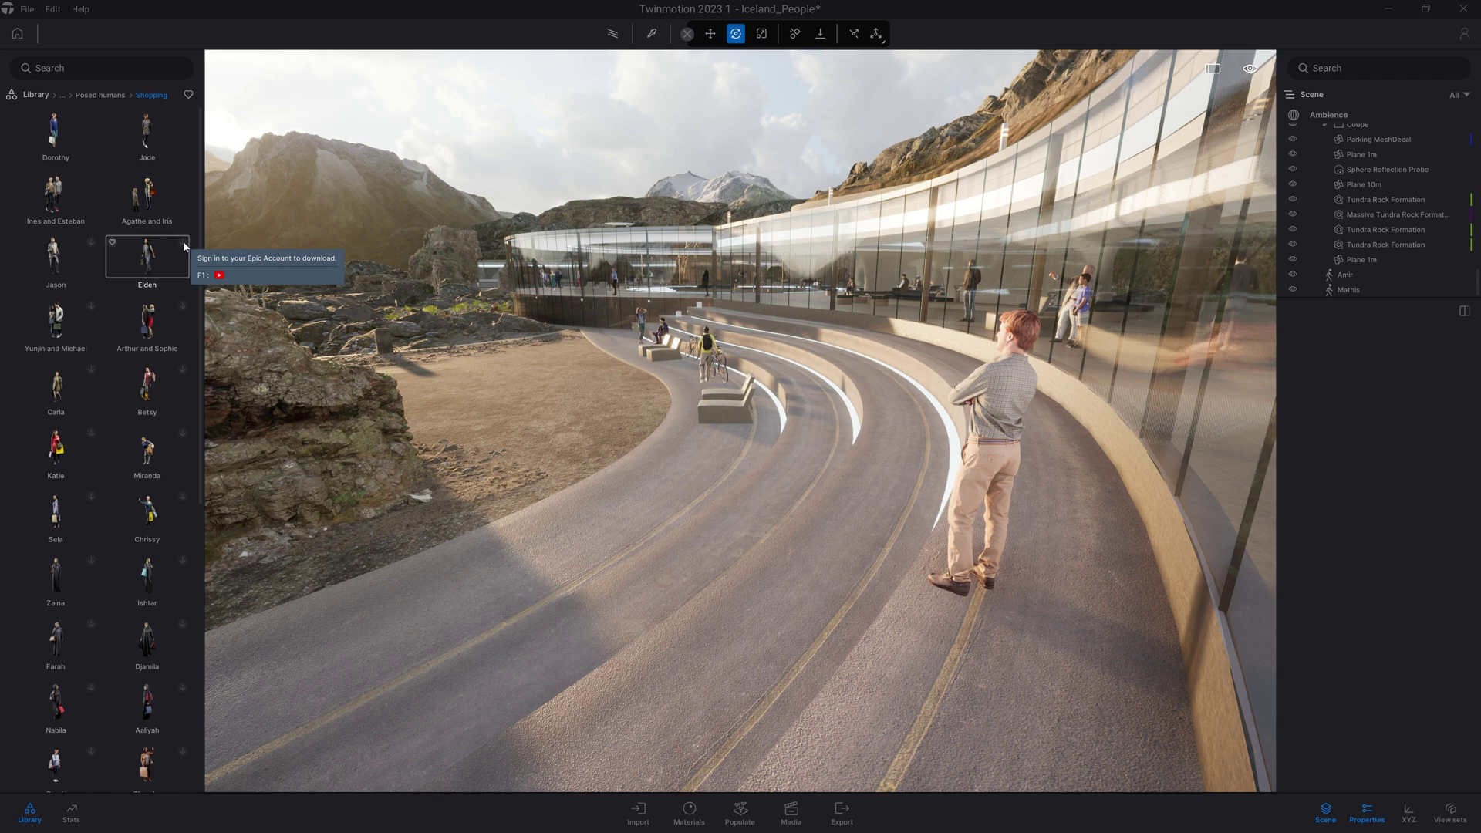
{"action": "left_click", "coordinate": [1466, 36]}
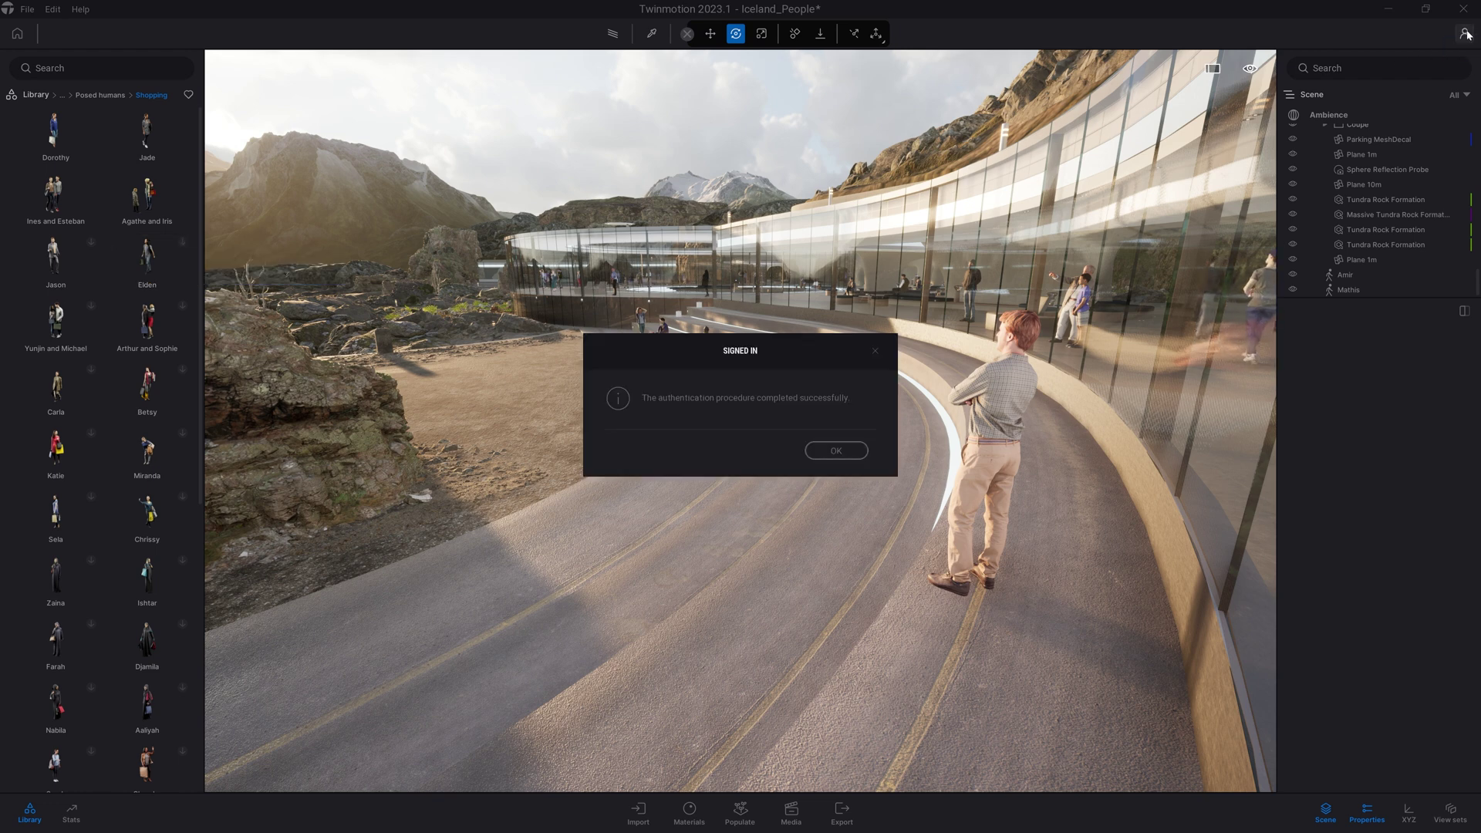
{"action": "left_click", "coordinate": [850, 449]}
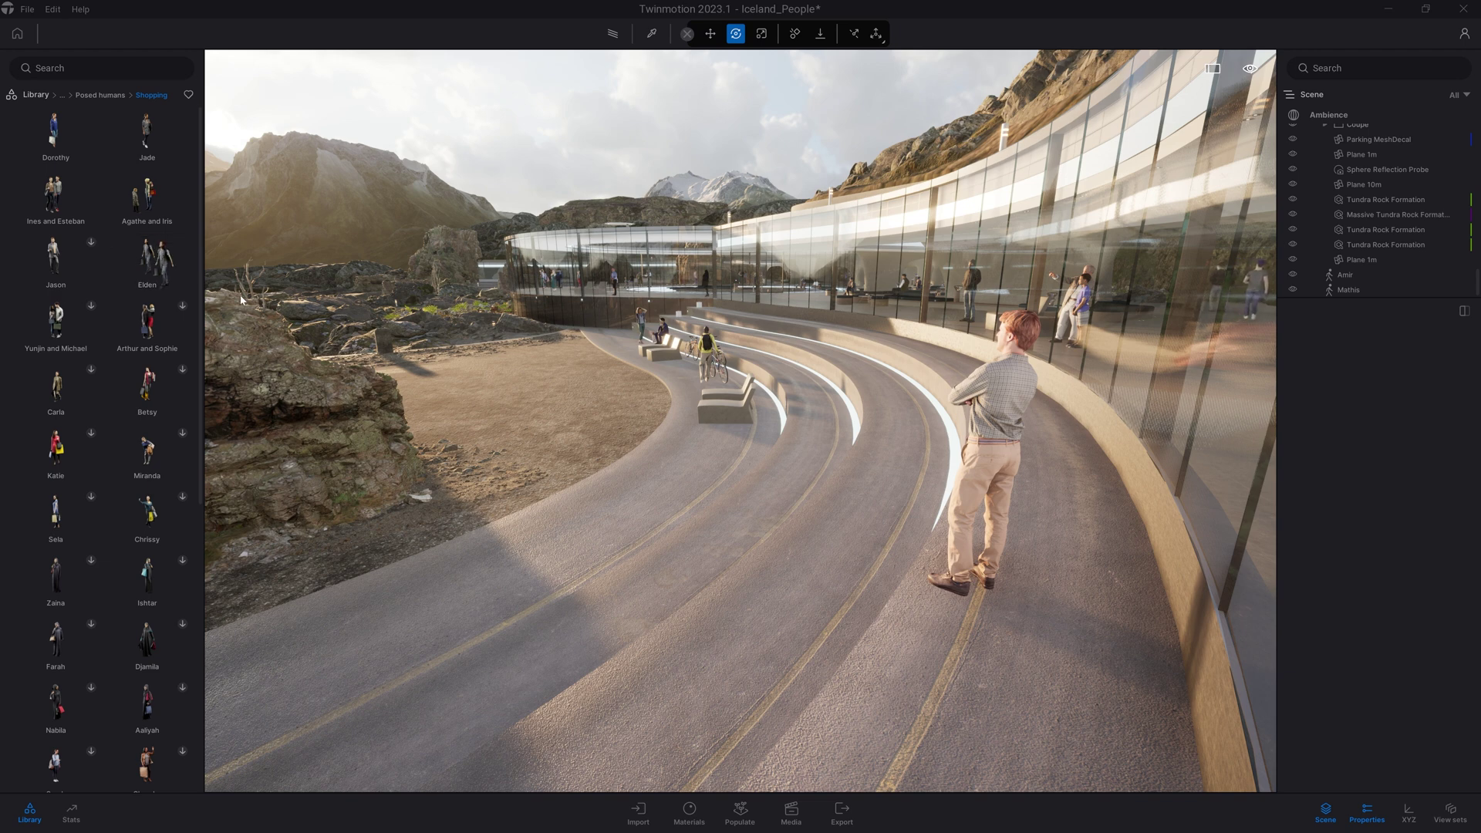
Drop two Elden shopping figures, one on the curved road and one on the upper path.
{"action": "left_click_drag", "start_coordinate": [137, 257], "coordinate": [816, 542]}
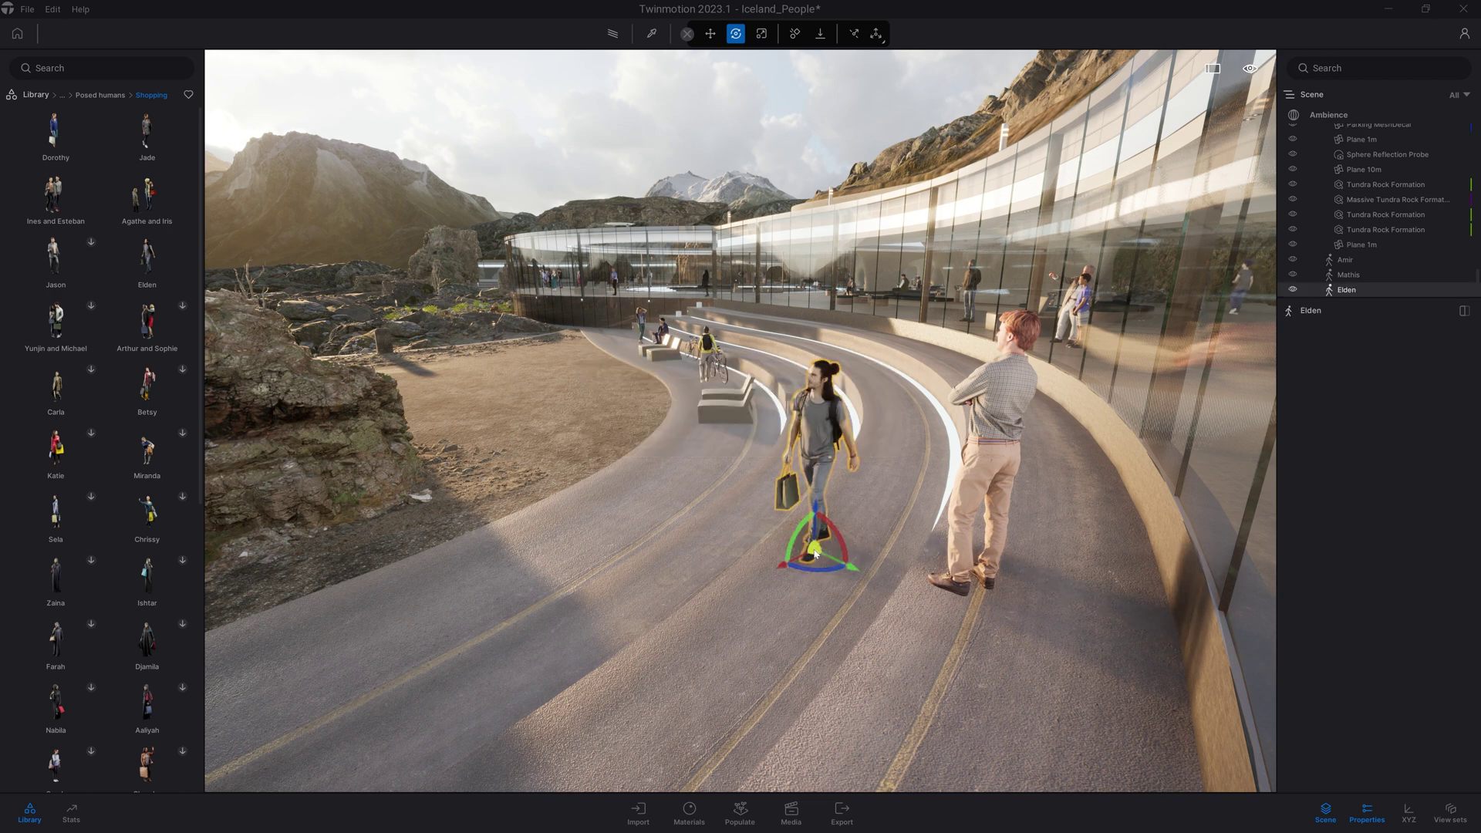
{"action": "left_click", "coordinate": [887, 549]}
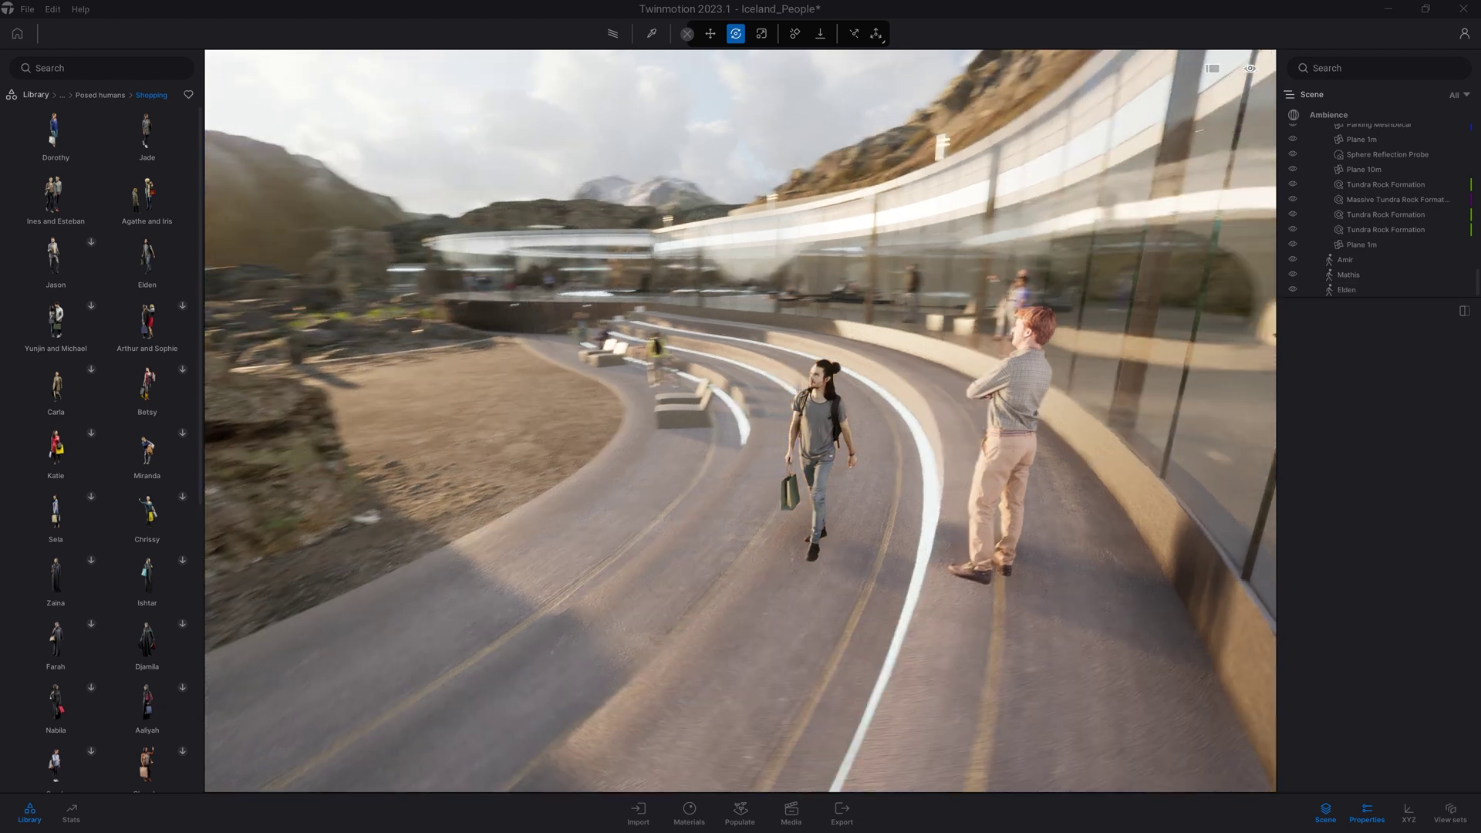
{"action": "middle_click_drag", "start_coordinate": [807, 549], "coordinate": [751, 534]}
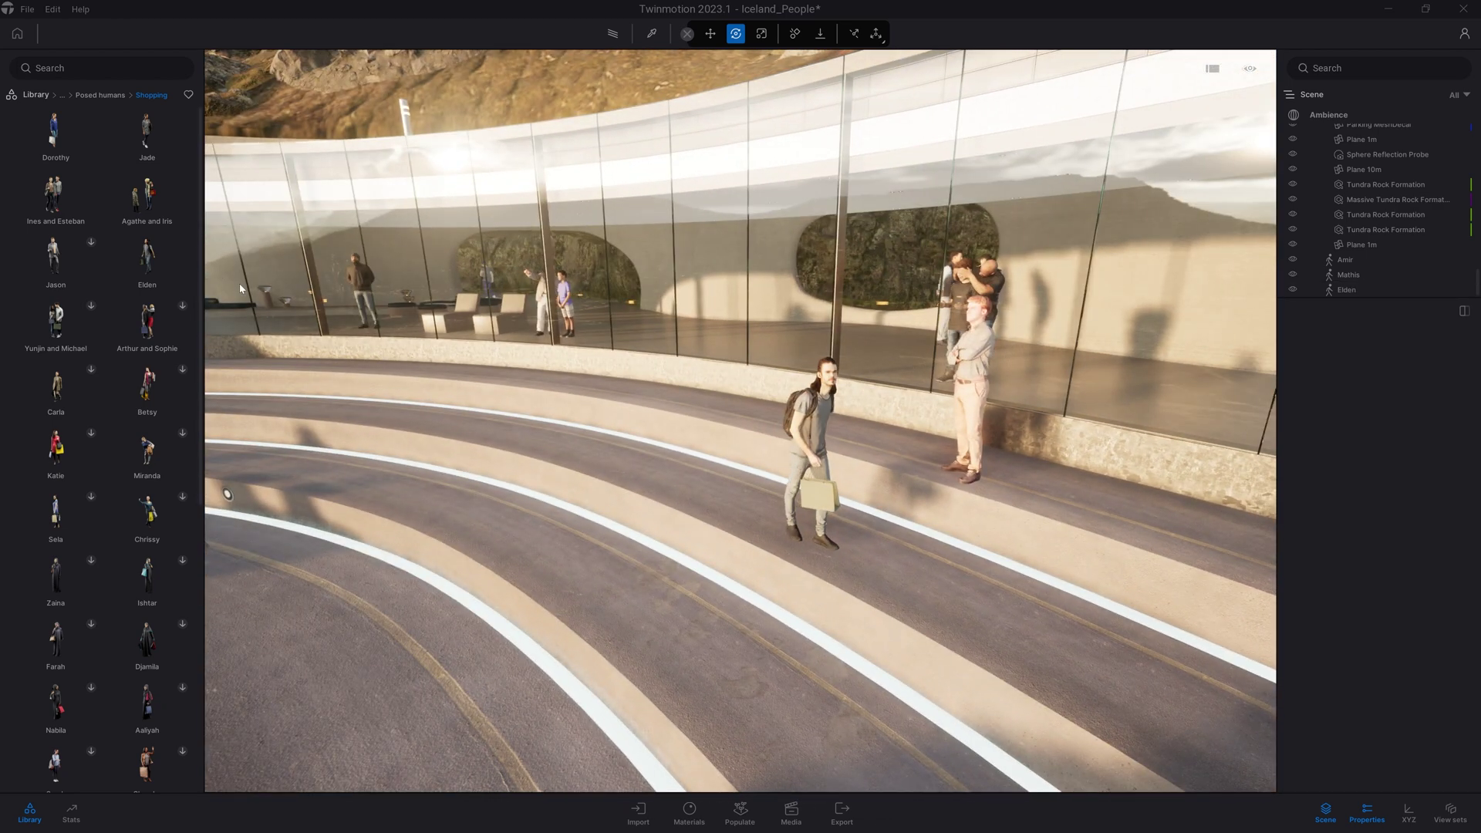
{"action": "left_click_drag", "start_coordinate": [147, 381], "coordinate": [445, 434]}
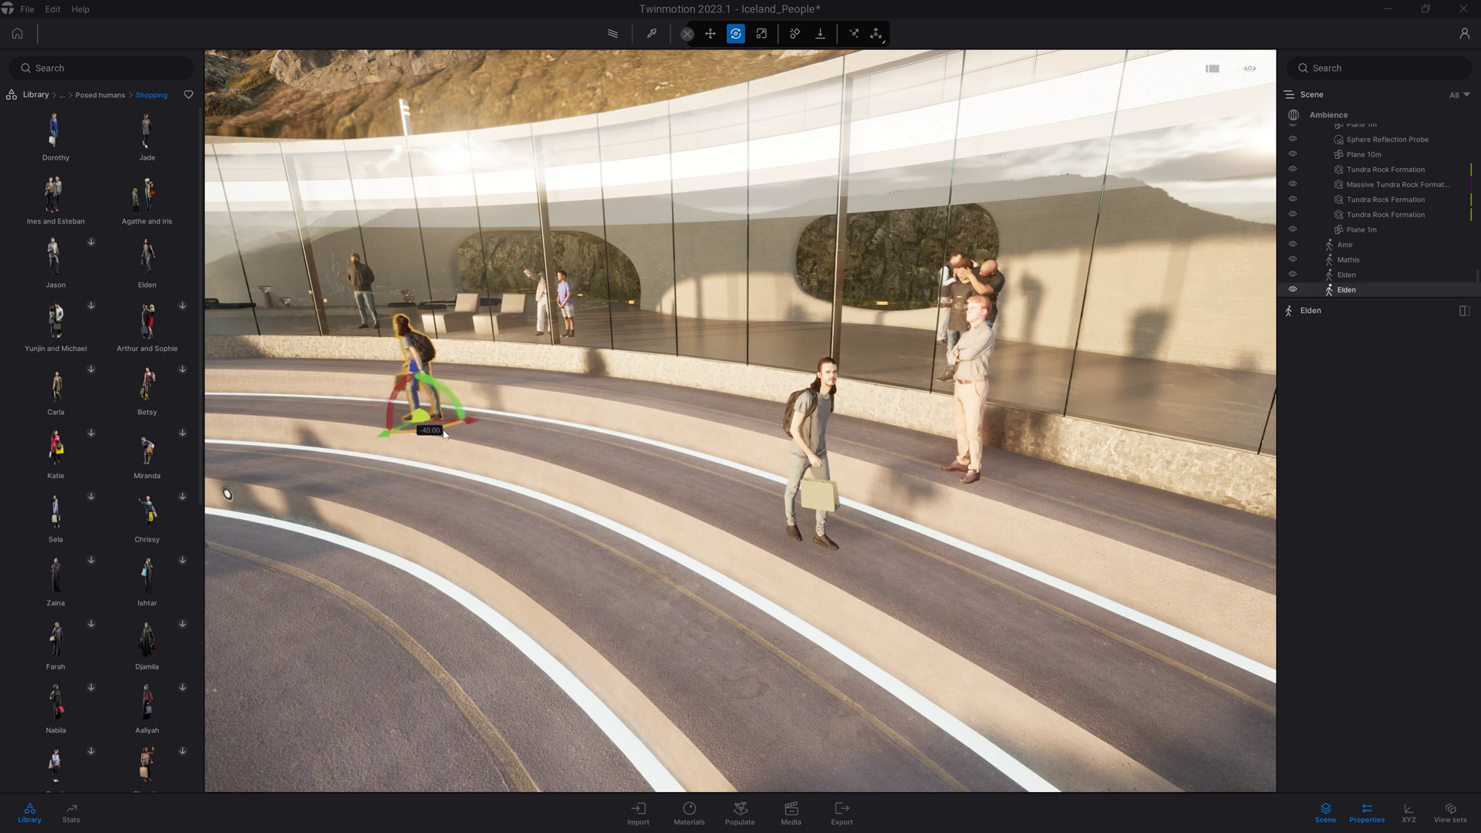
{"action": "left_click", "coordinate": [631, 458]}
{"action": "right_click_drag", "start_coordinate": [837, 422], "coordinate": [1041, 417]}
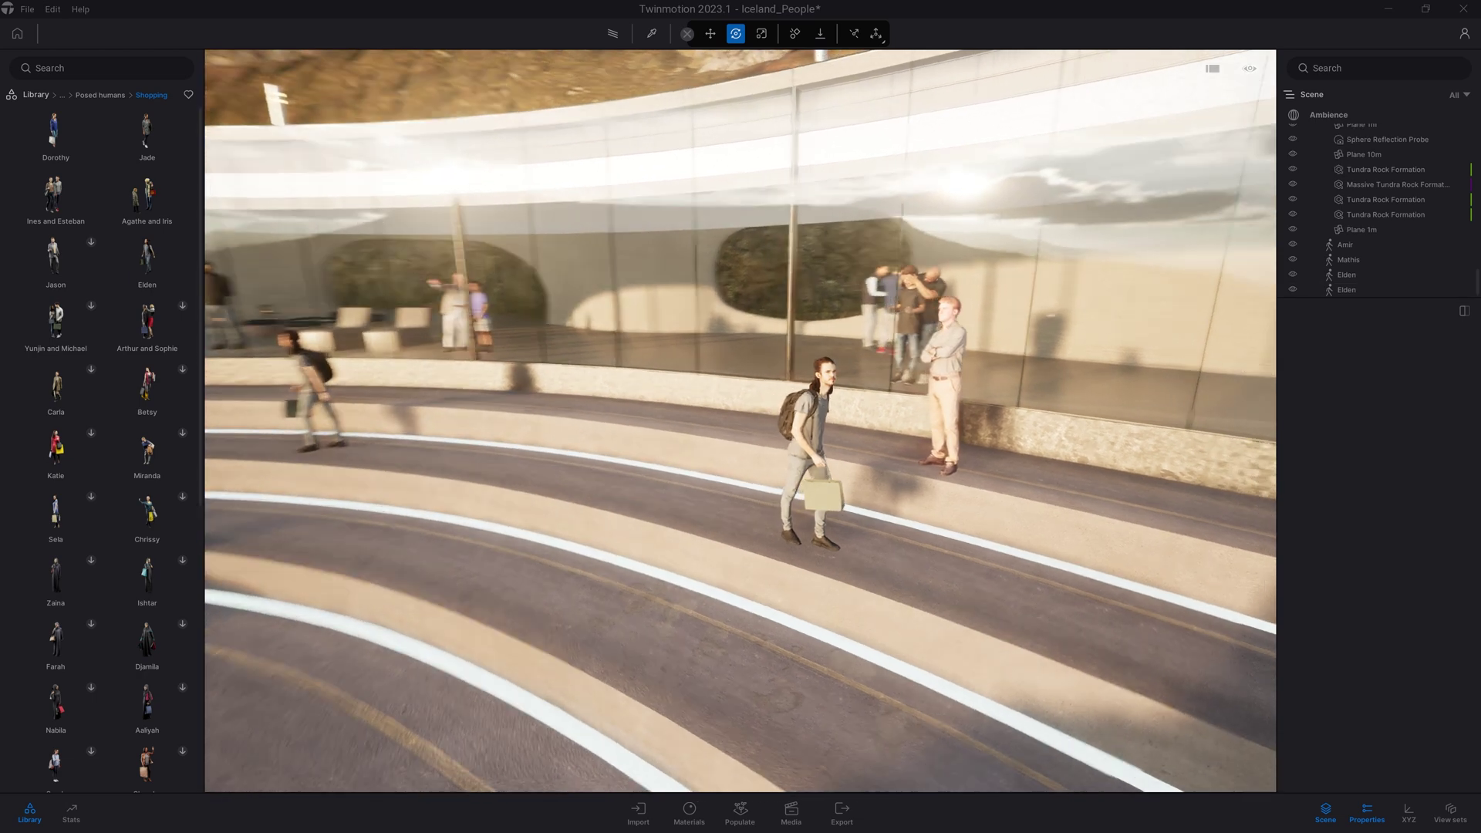
{"action": "right_click_drag", "start_coordinate": [837, 423], "coordinate": [578, 417]}
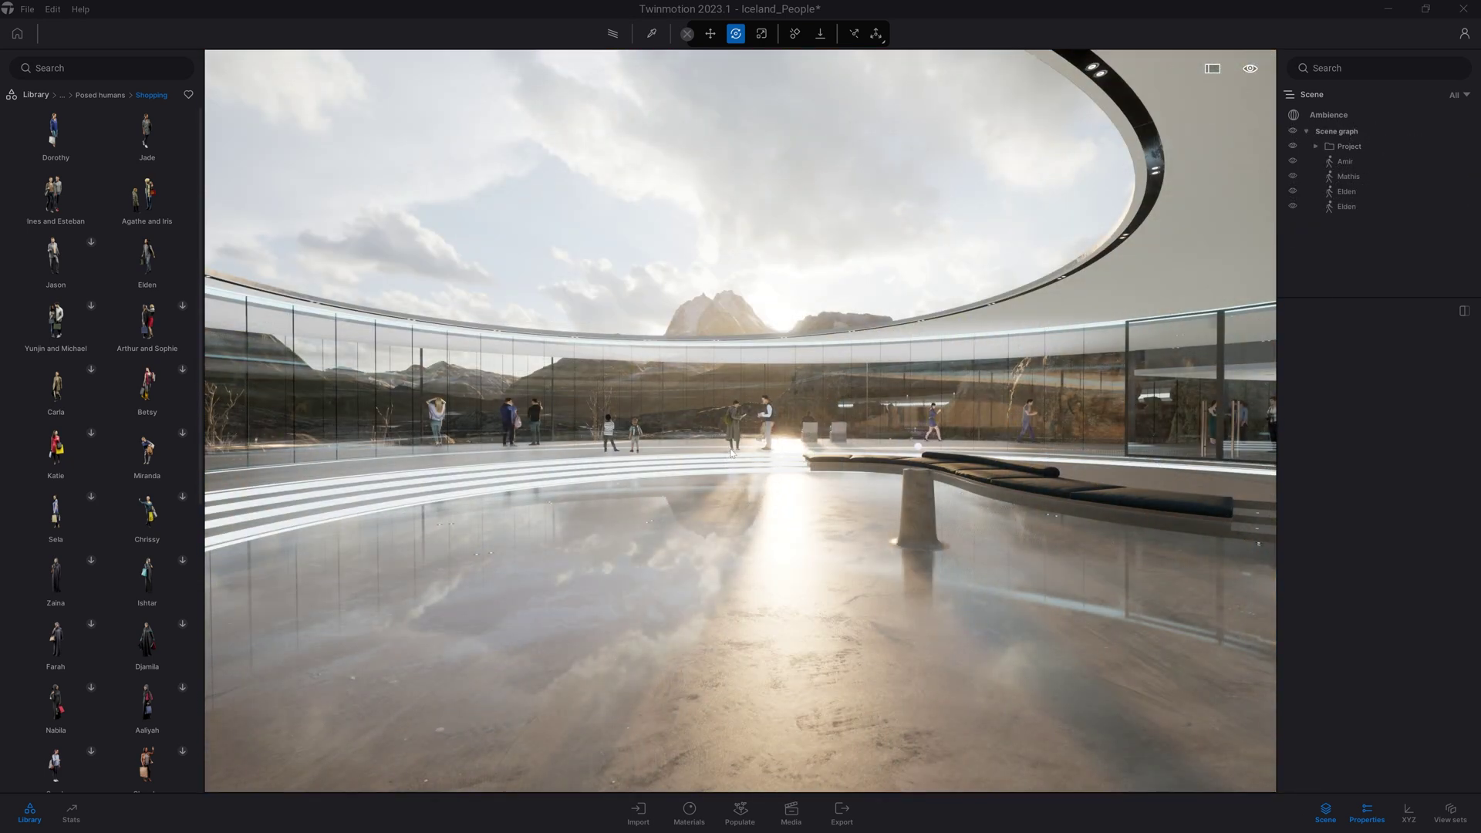
Place the Ania Hisa Shopping cutout on the hall floor.
{"action": "left_click", "coordinate": [99, 94]}
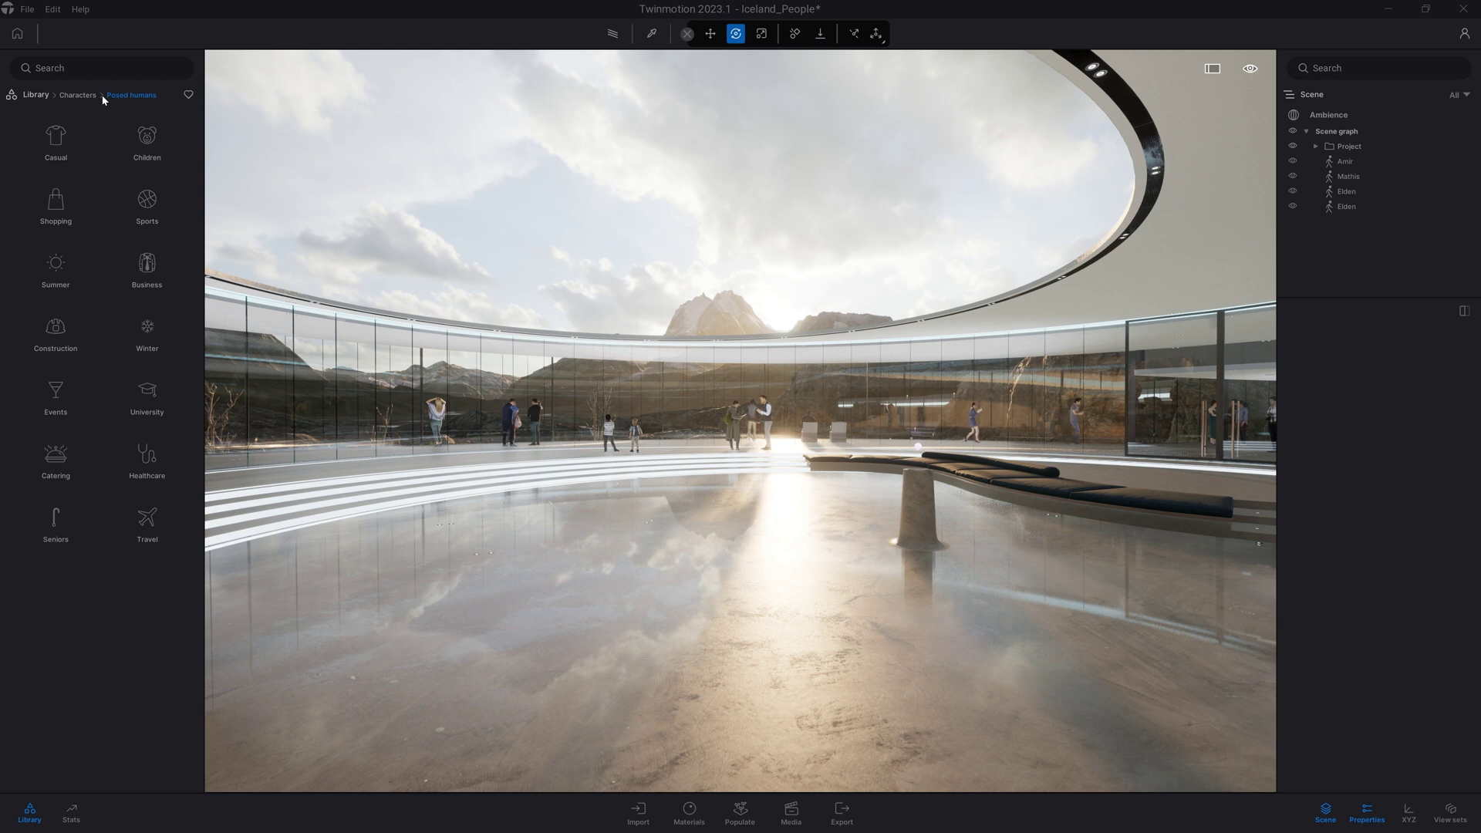
{"action": "left_click", "coordinate": [77, 95]}
{"action": "left_click", "coordinate": [146, 200]}
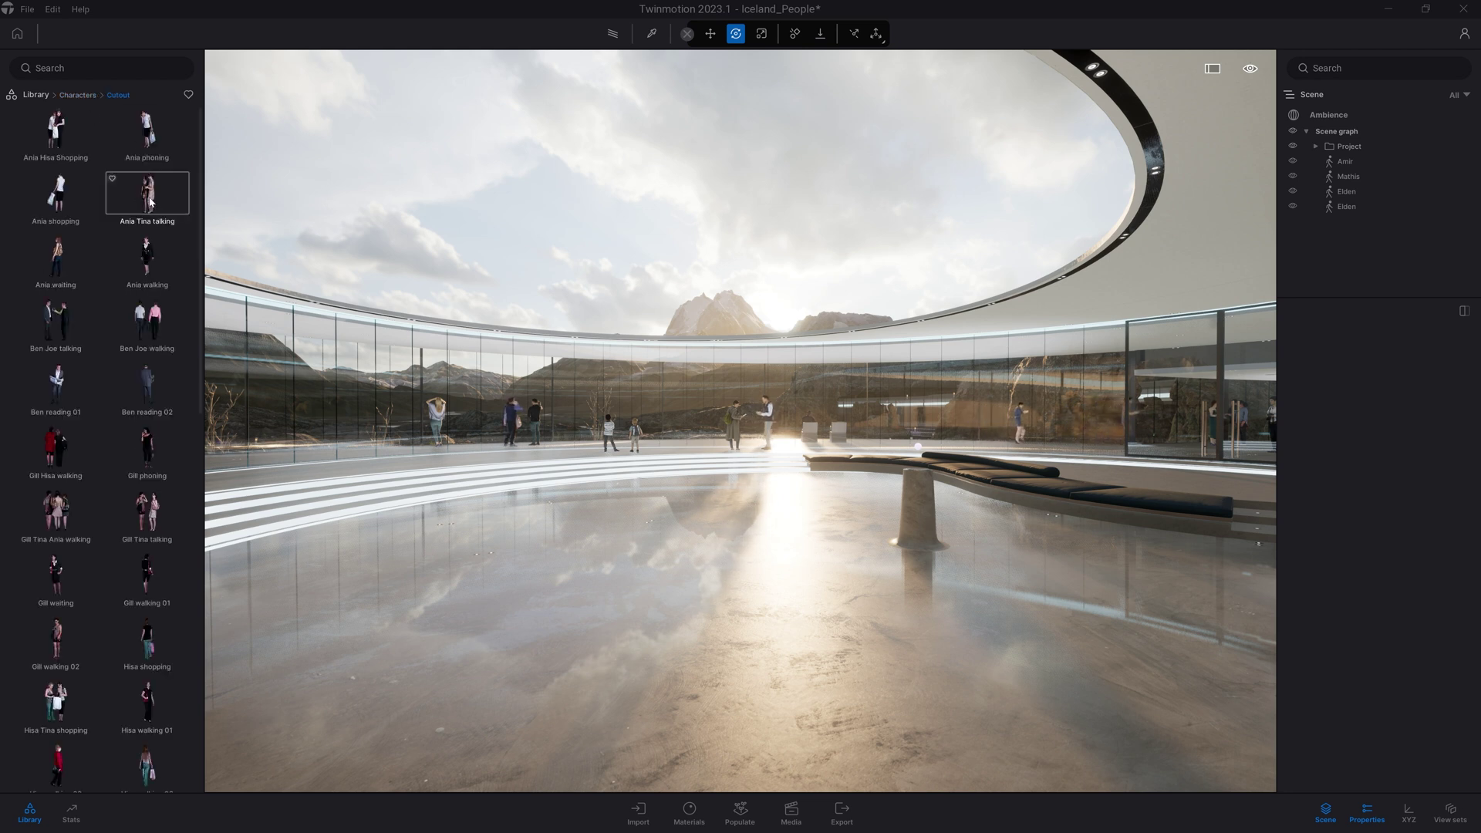
{"action": "left_click_drag", "start_coordinate": [55, 130], "coordinate": [787, 643]}
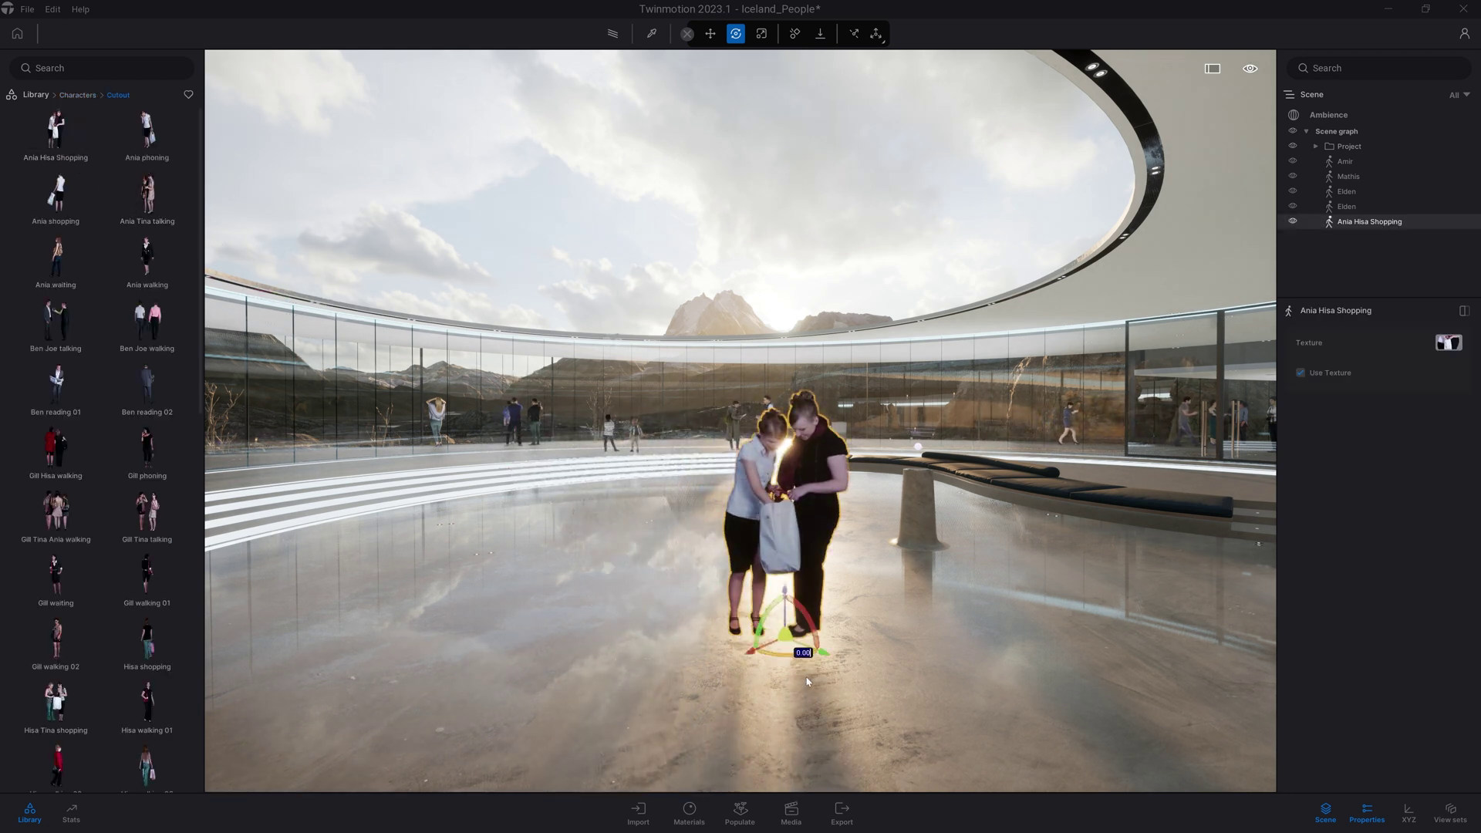
{"action": "left_click", "coordinate": [746, 651]}
{"action": "mouse_move", "coordinate": [701, 667]}
{"action": "right_mouse_down"}
{"action": "mouse_move", "coordinate": [347, 648]}
{"action": "mouse_move", "coordinate": [741, 648]}
{"action": "mouse_move", "coordinate": [716, 550]}
{"action": "right_mouse_up"}
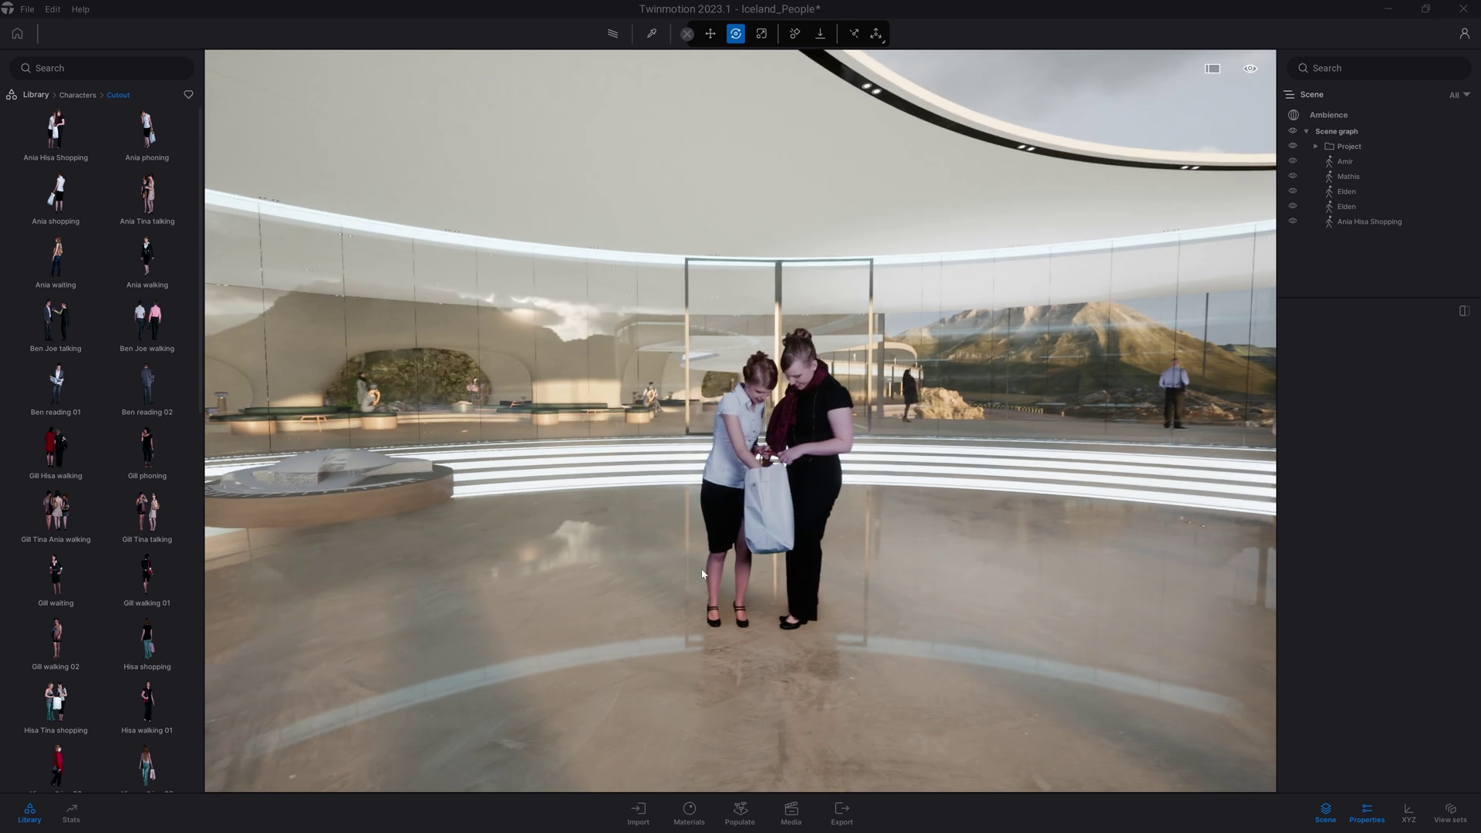
Make the cutout white, try a warm tint and cancel it, then view its Texture options.
{"action": "left_click", "coordinate": [800, 459]}
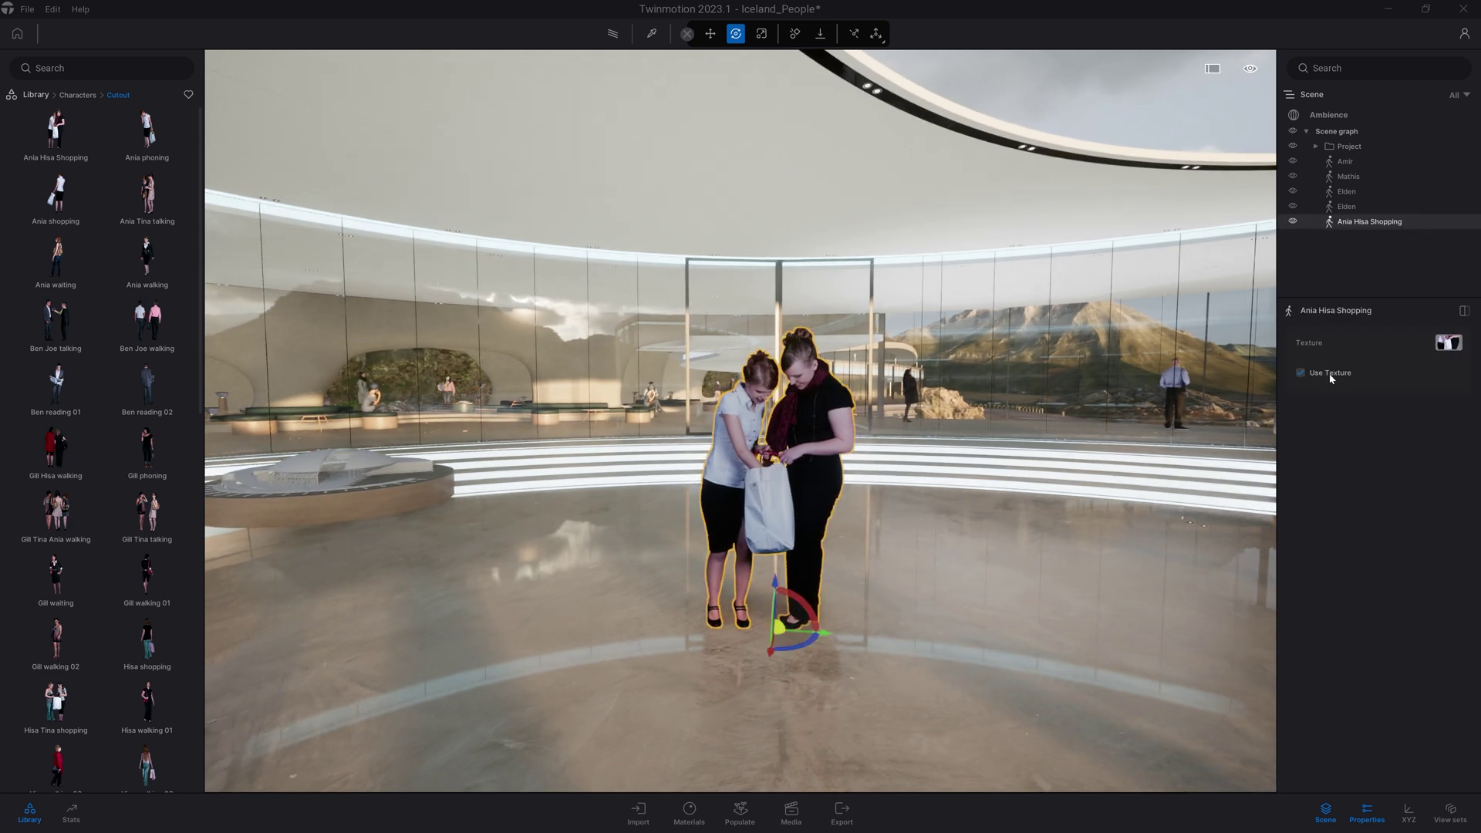
{"action": "left_click", "coordinate": [1301, 373]}
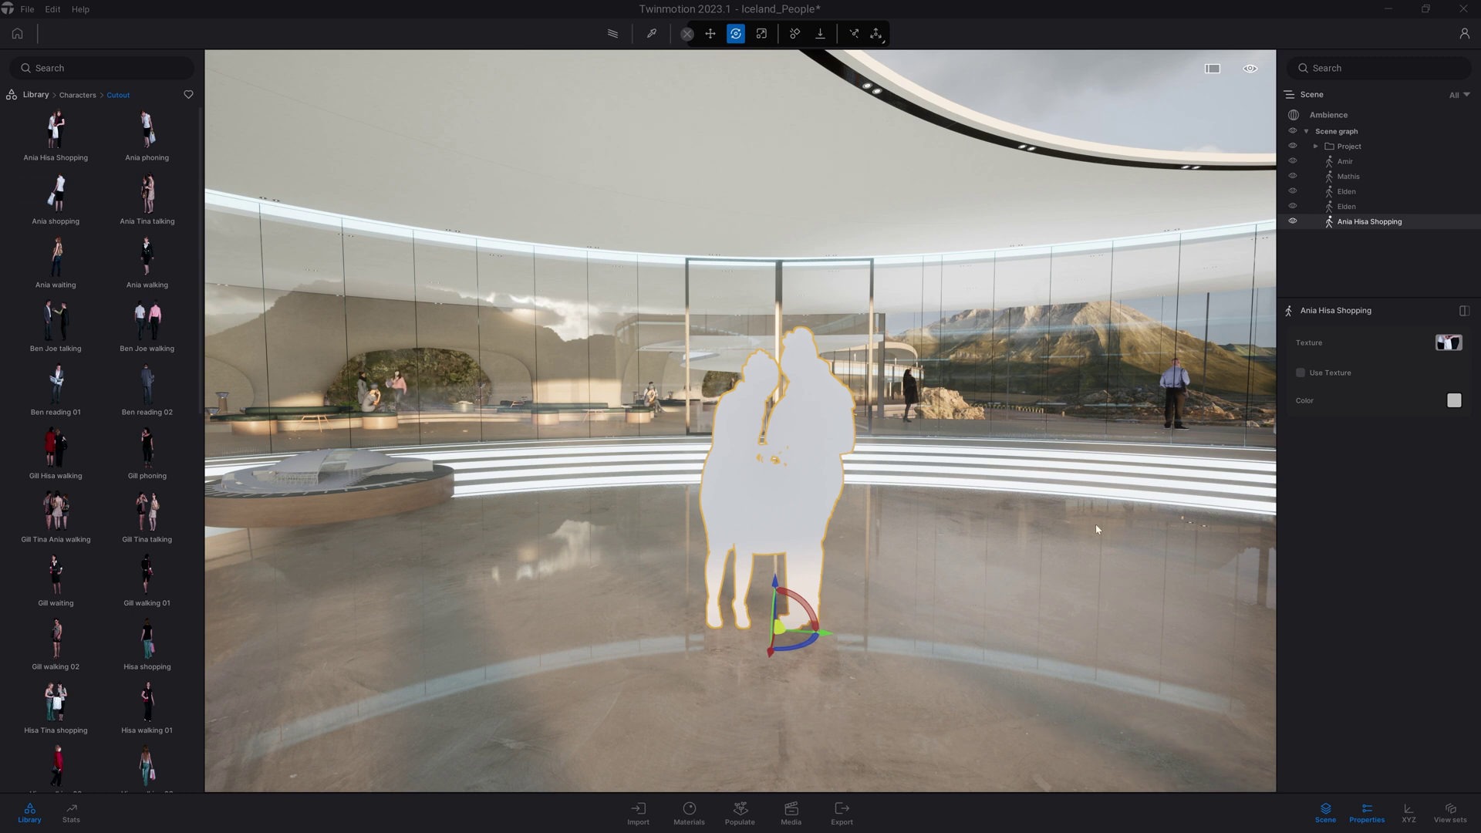
{"action": "left_click", "coordinate": [1453, 401]}
{"action": "left_click_drag", "start_coordinate": [810, 290], "coordinate": [1145, 203]}
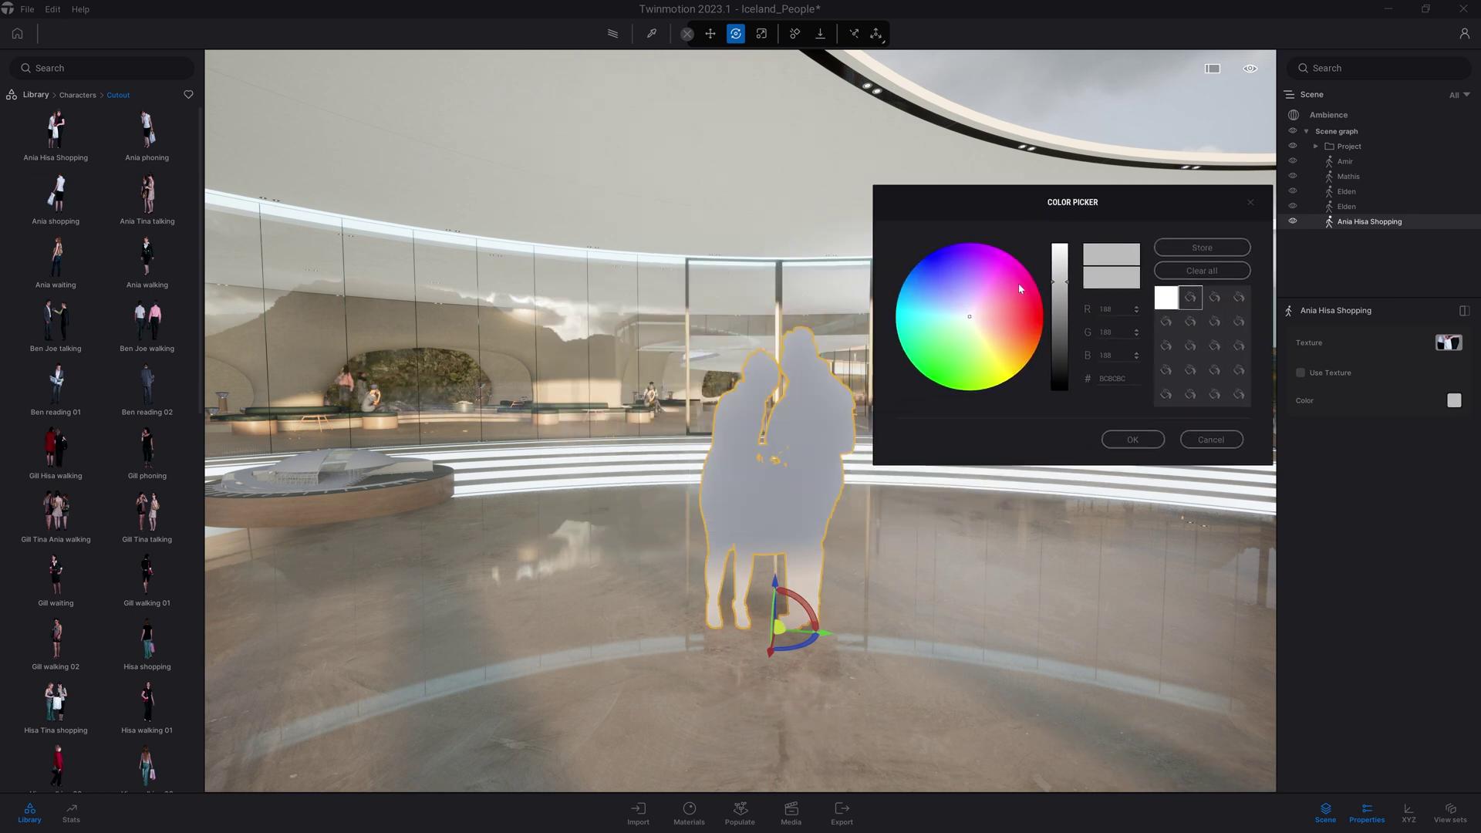
{"action": "mouse_move", "coordinate": [993, 287]}
{"action": "left_mouse_down"}
{"action": "mouse_move", "coordinate": [964, 311]}
{"action": "mouse_move", "coordinate": [977, 329]}
{"action": "left_mouse_up"}
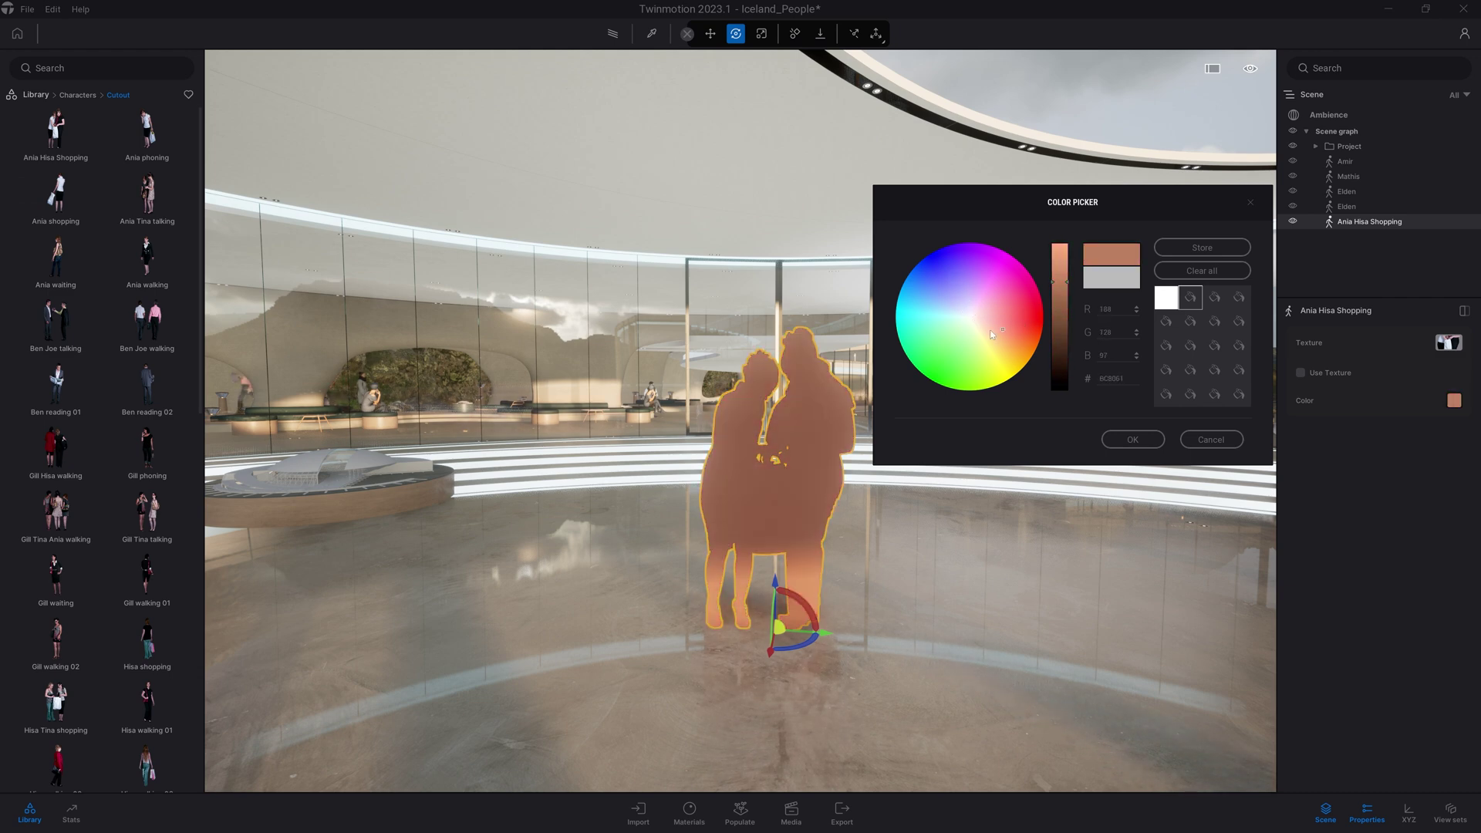
{"action": "left_click", "coordinate": [1211, 440]}
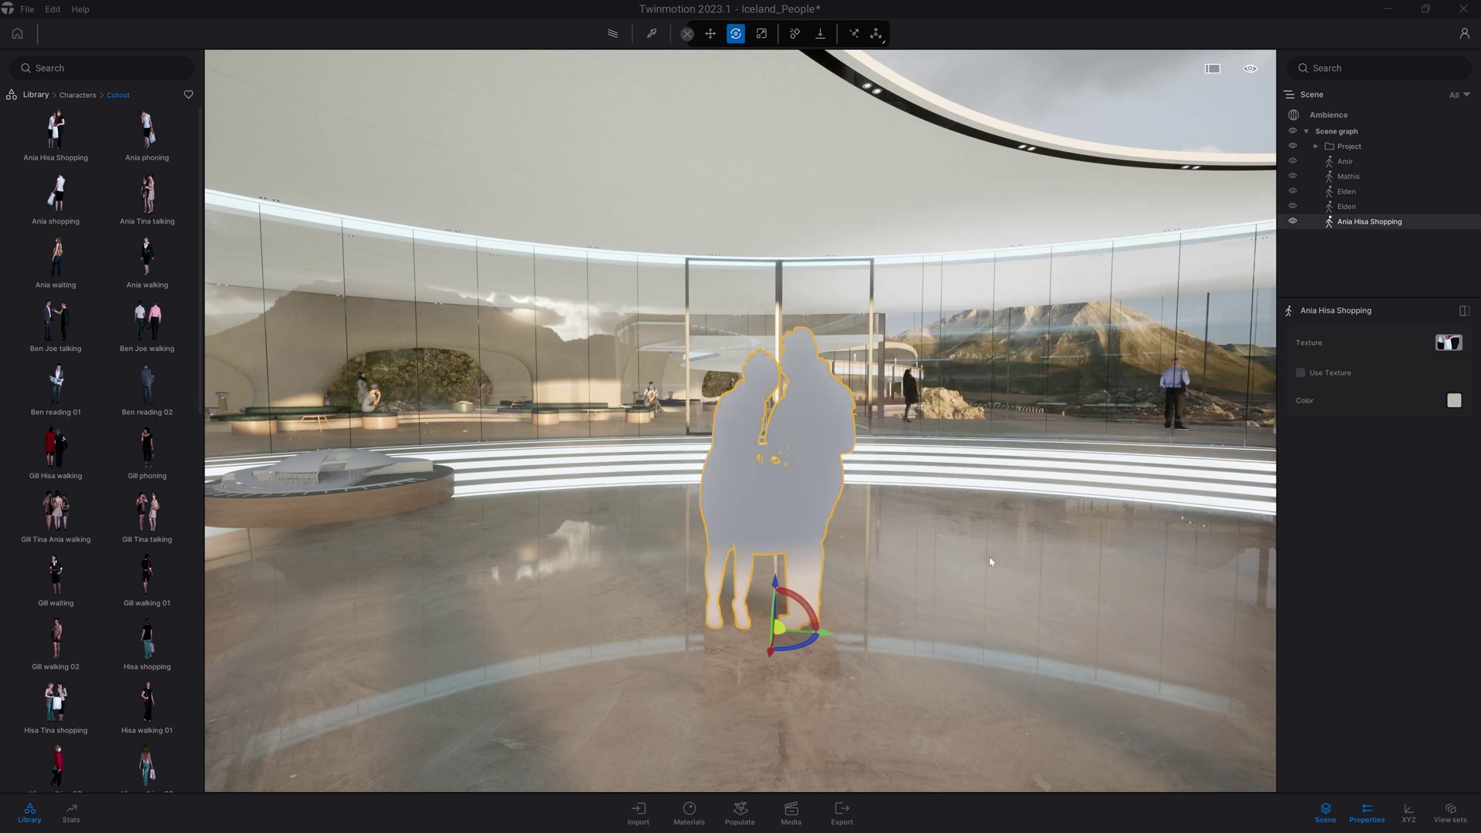
{"action": "mouse_move", "coordinate": [951, 594]}
{"action": "right_mouse_down"}
{"action": "mouse_move", "coordinate": [578, 556]}
{"action": "mouse_move", "coordinate": [888, 599]}
{"action": "right_mouse_up"}
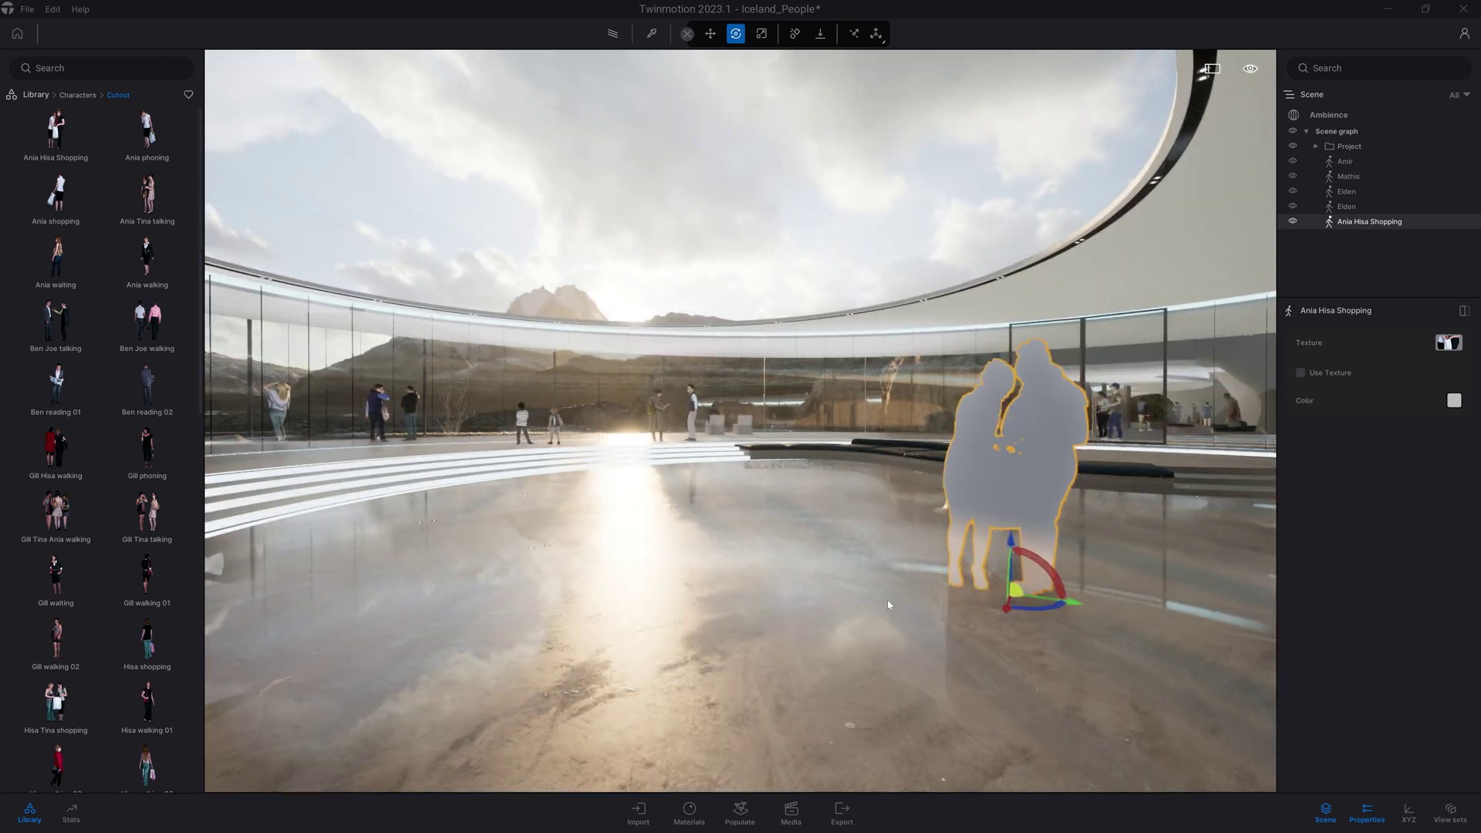
{"action": "left_click", "coordinate": [1454, 344]}
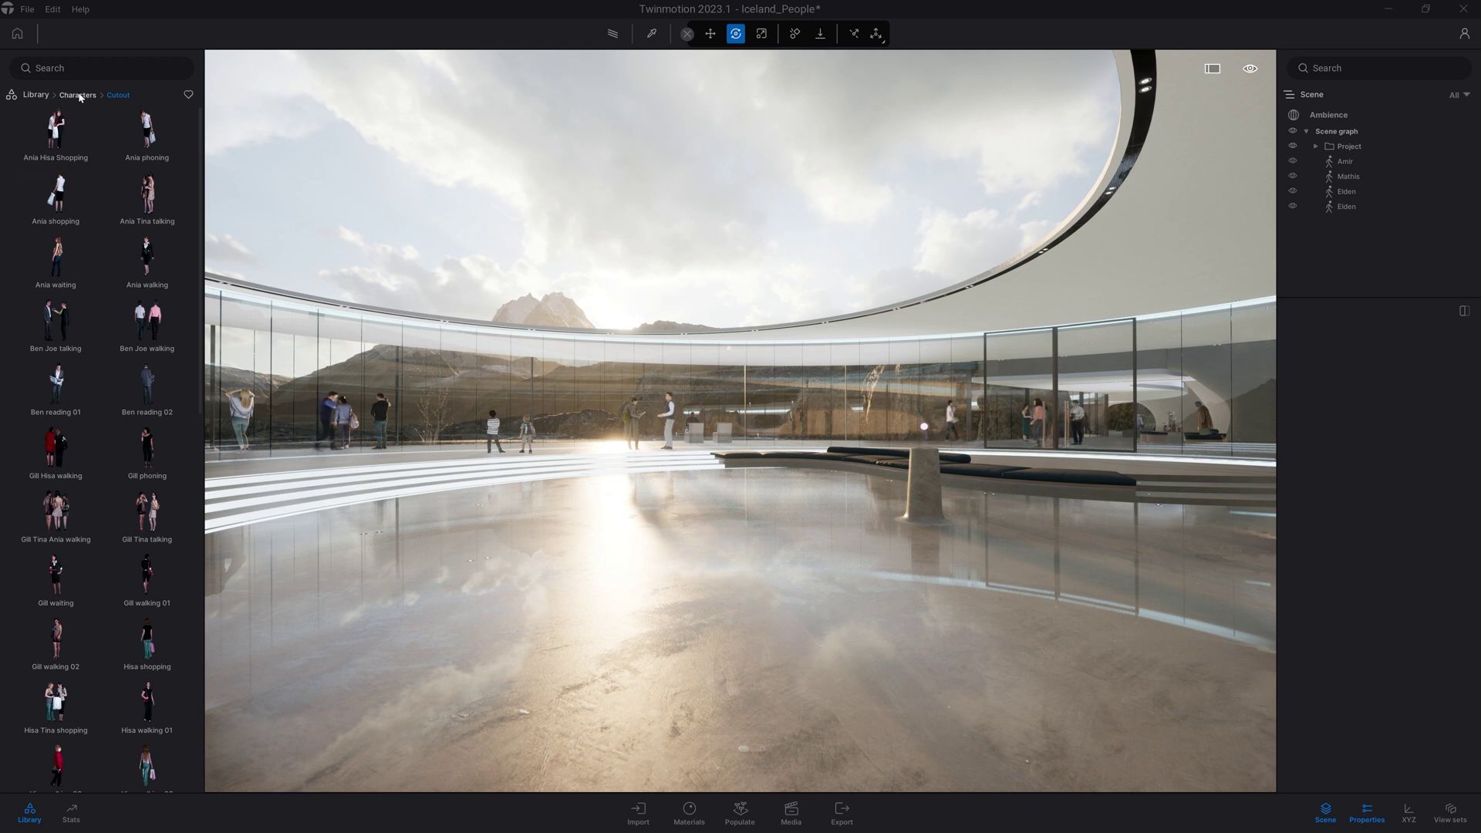
From Animals, drop Flying butter into the hall and The Sea Squad higher up, then deselect.
{"action": "left_click", "coordinate": [78, 95]}
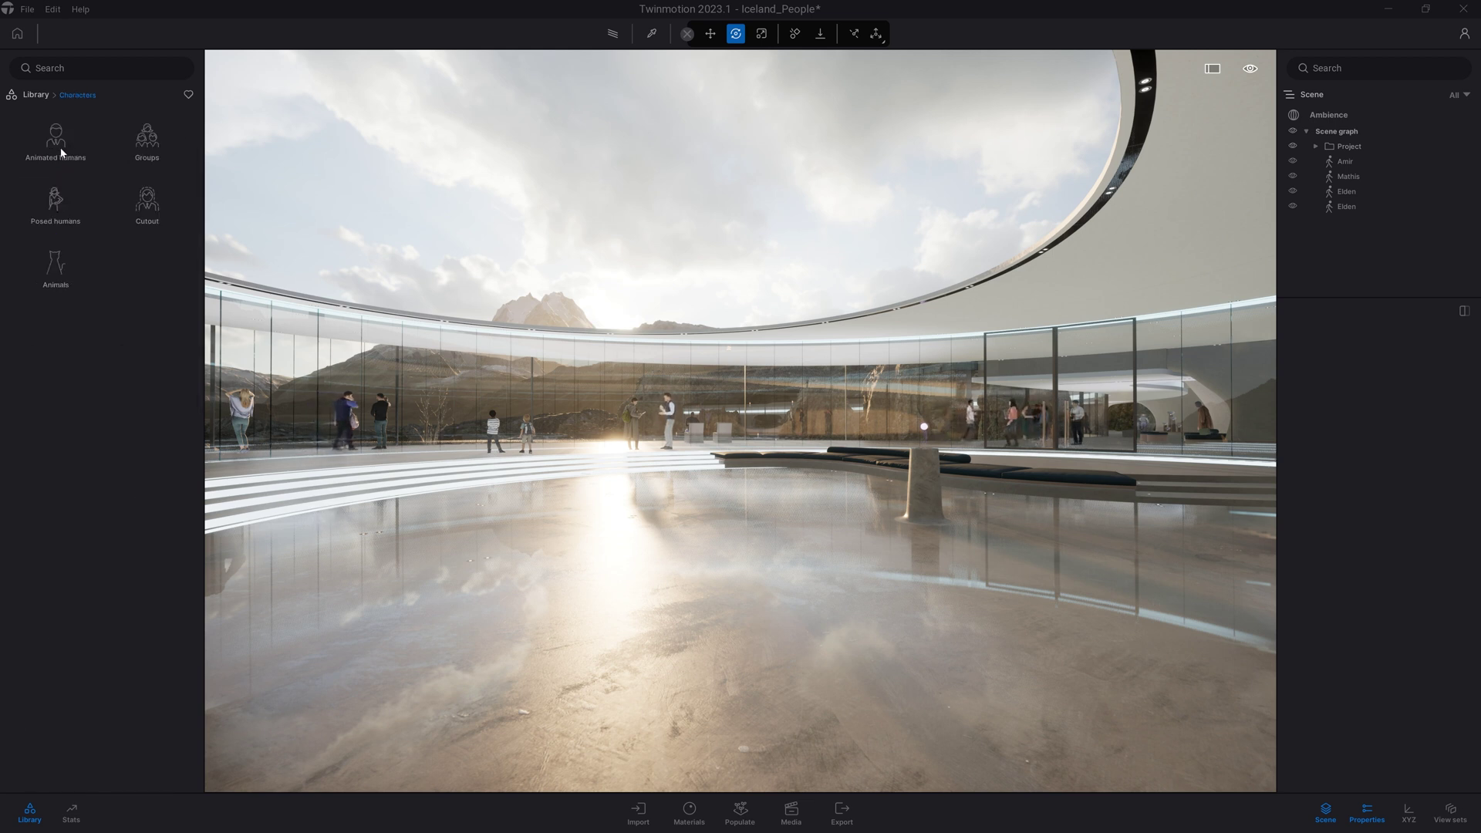
{"action": "left_click", "coordinate": [56, 265]}
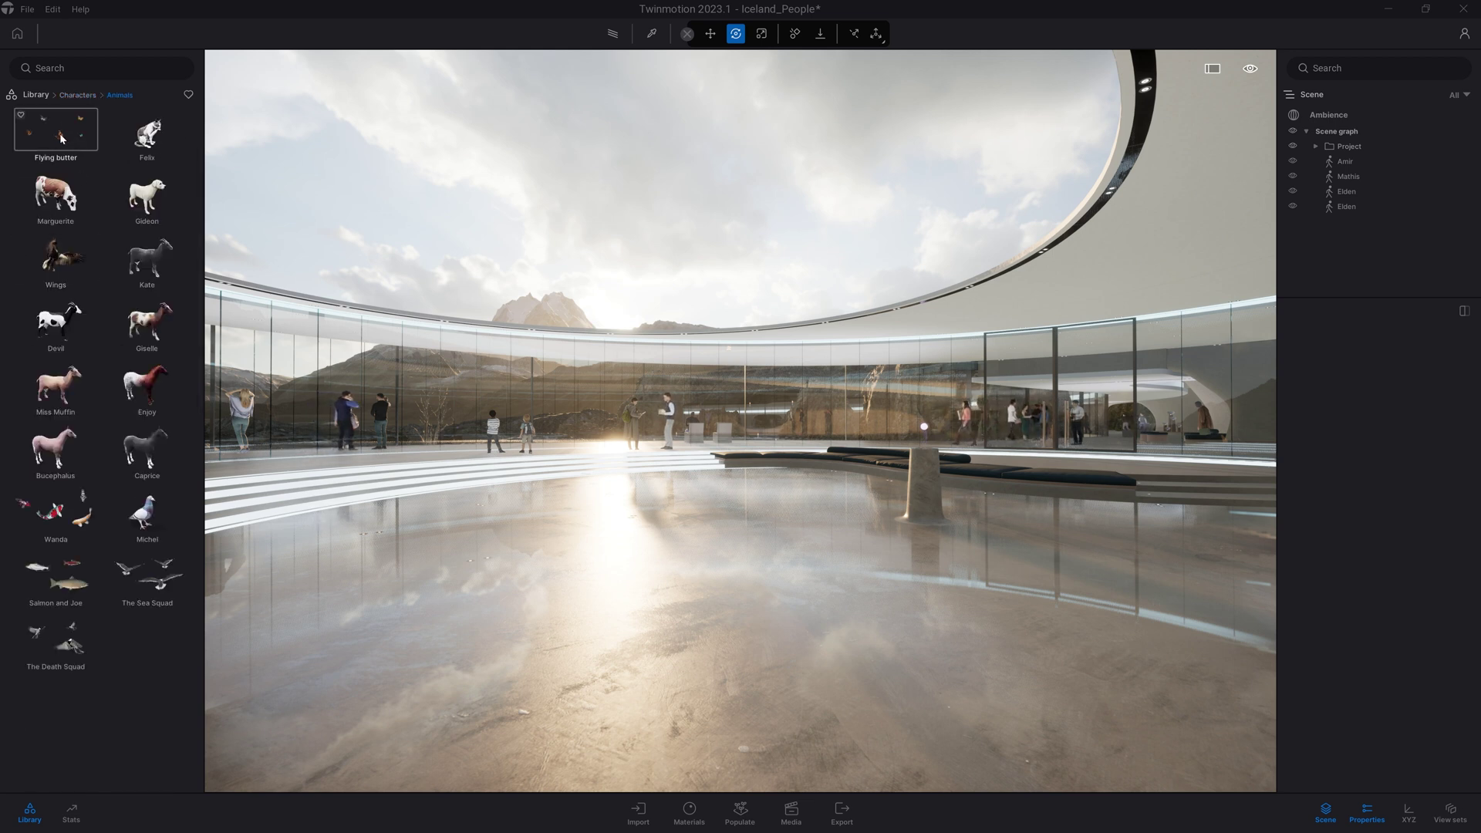
{"action": "mouse_move", "coordinate": [57, 130]}
{"action": "left_mouse_down"}
{"action": "mouse_move", "coordinate": [696, 562]}
{"action": "mouse_move", "coordinate": [671, 511]}
{"action": "left_mouse_up"}
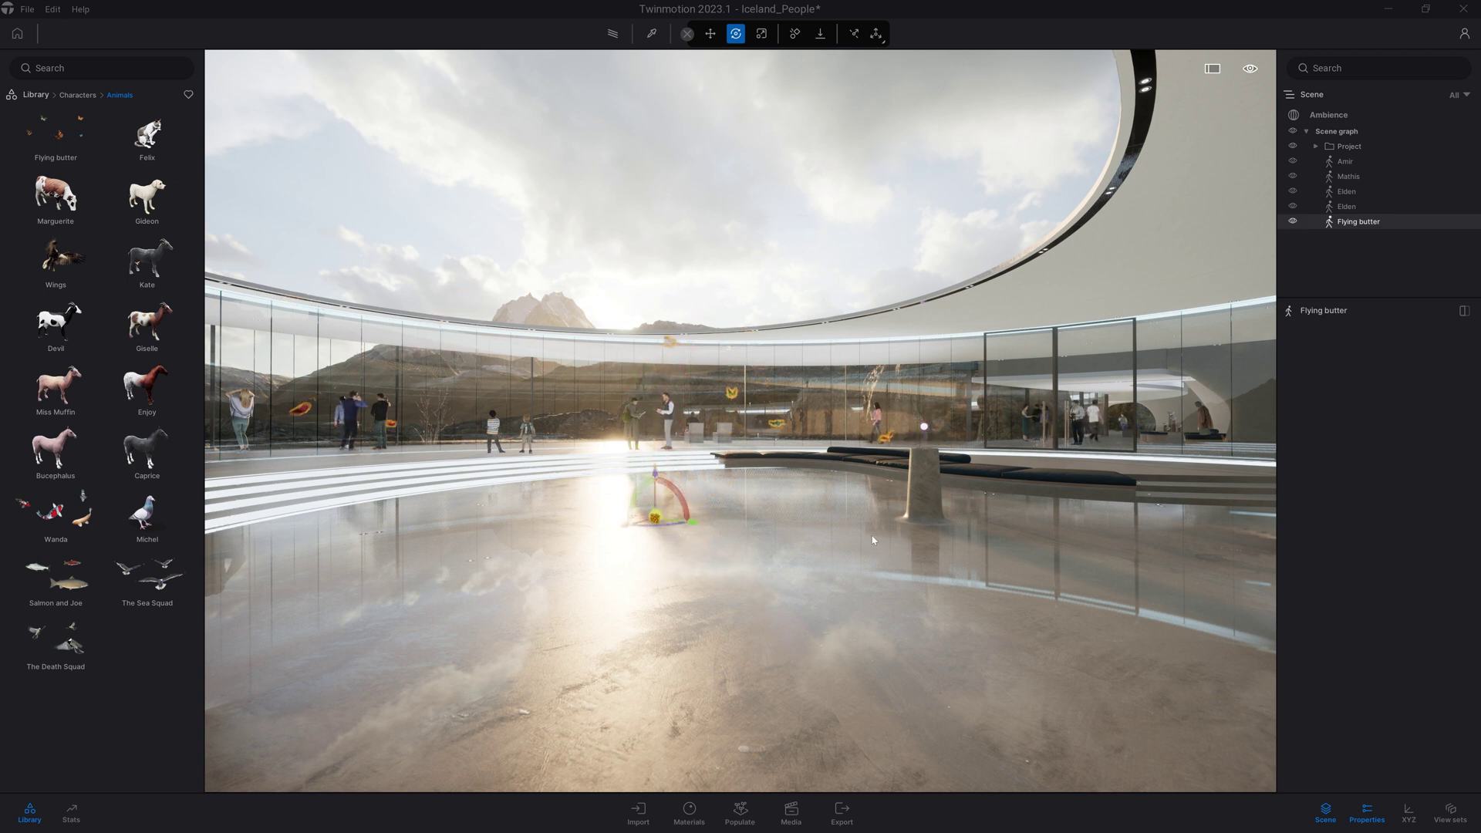
{"action": "mouse_move", "coordinate": [149, 575]}
{"action": "left_mouse_down"}
{"action": "mouse_move", "coordinate": [624, 364]}
{"action": "mouse_move", "coordinate": [759, 53]}
{"action": "mouse_move", "coordinate": [626, 249]}
{"action": "left_mouse_up"}
{"action": "left_click", "coordinate": [901, 294]}
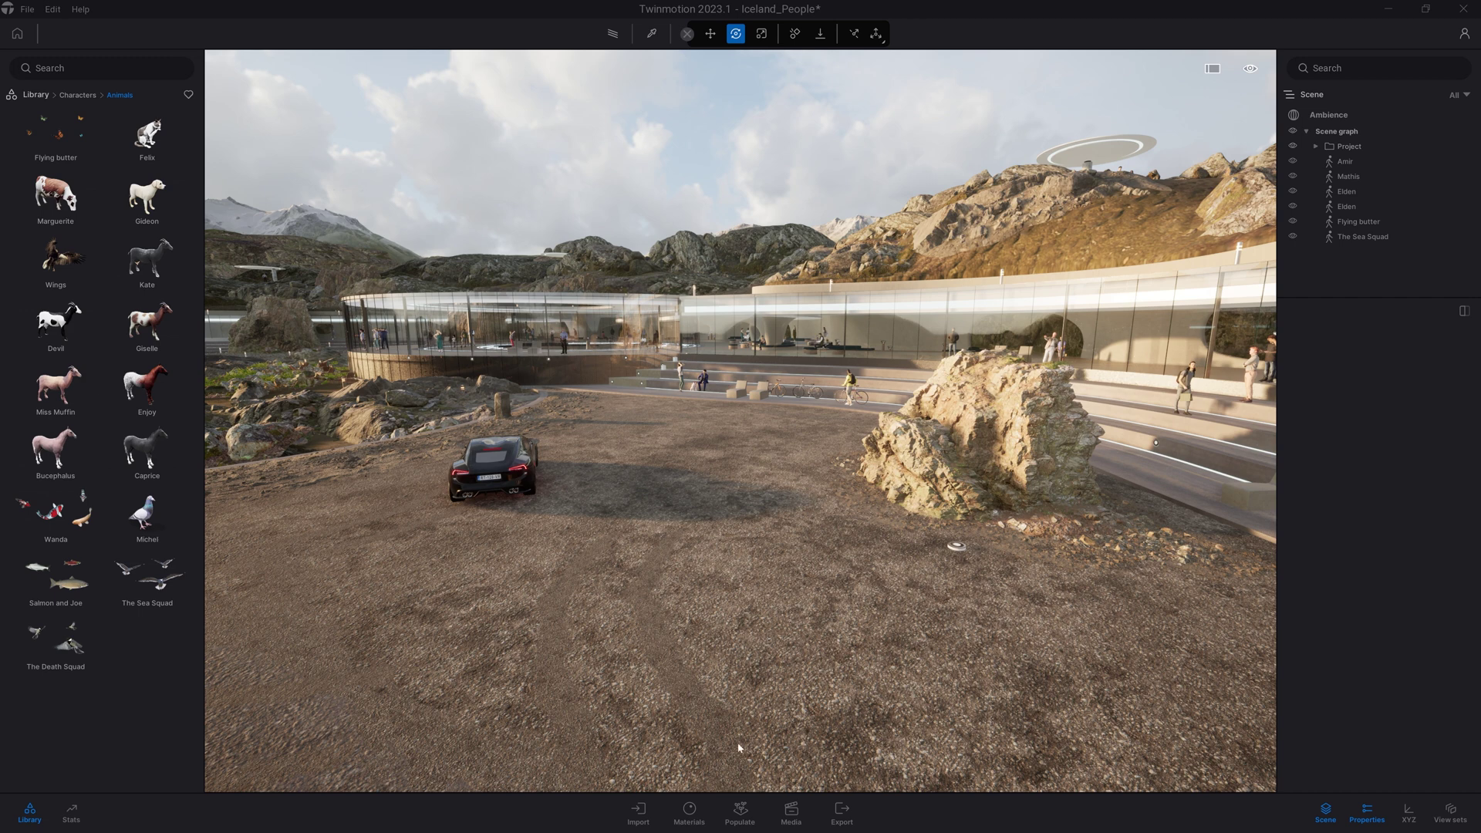
{"action": "left_click", "coordinate": [745, 815]}
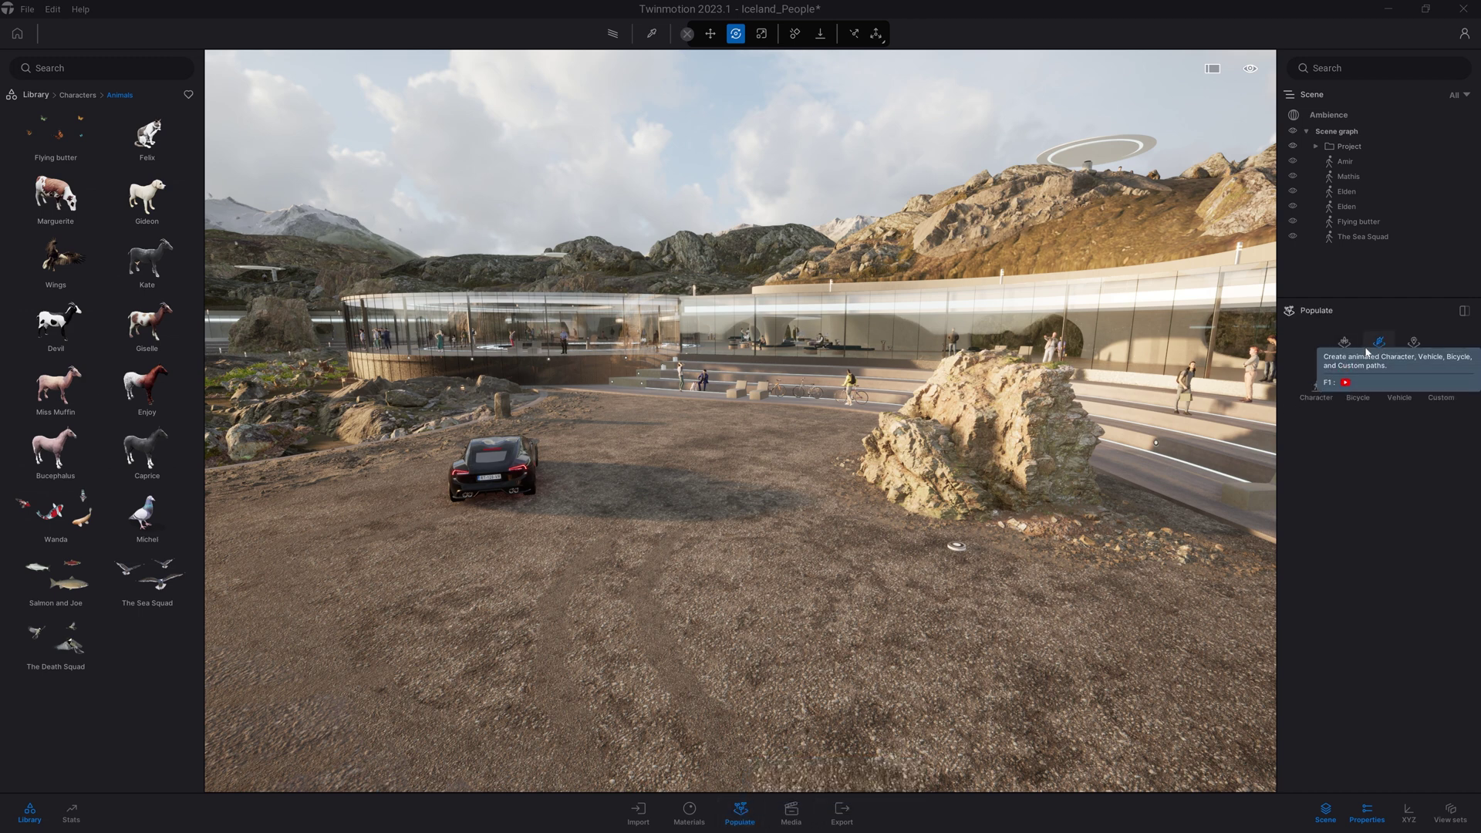
{"action": "left_click", "coordinate": [1316, 395]}
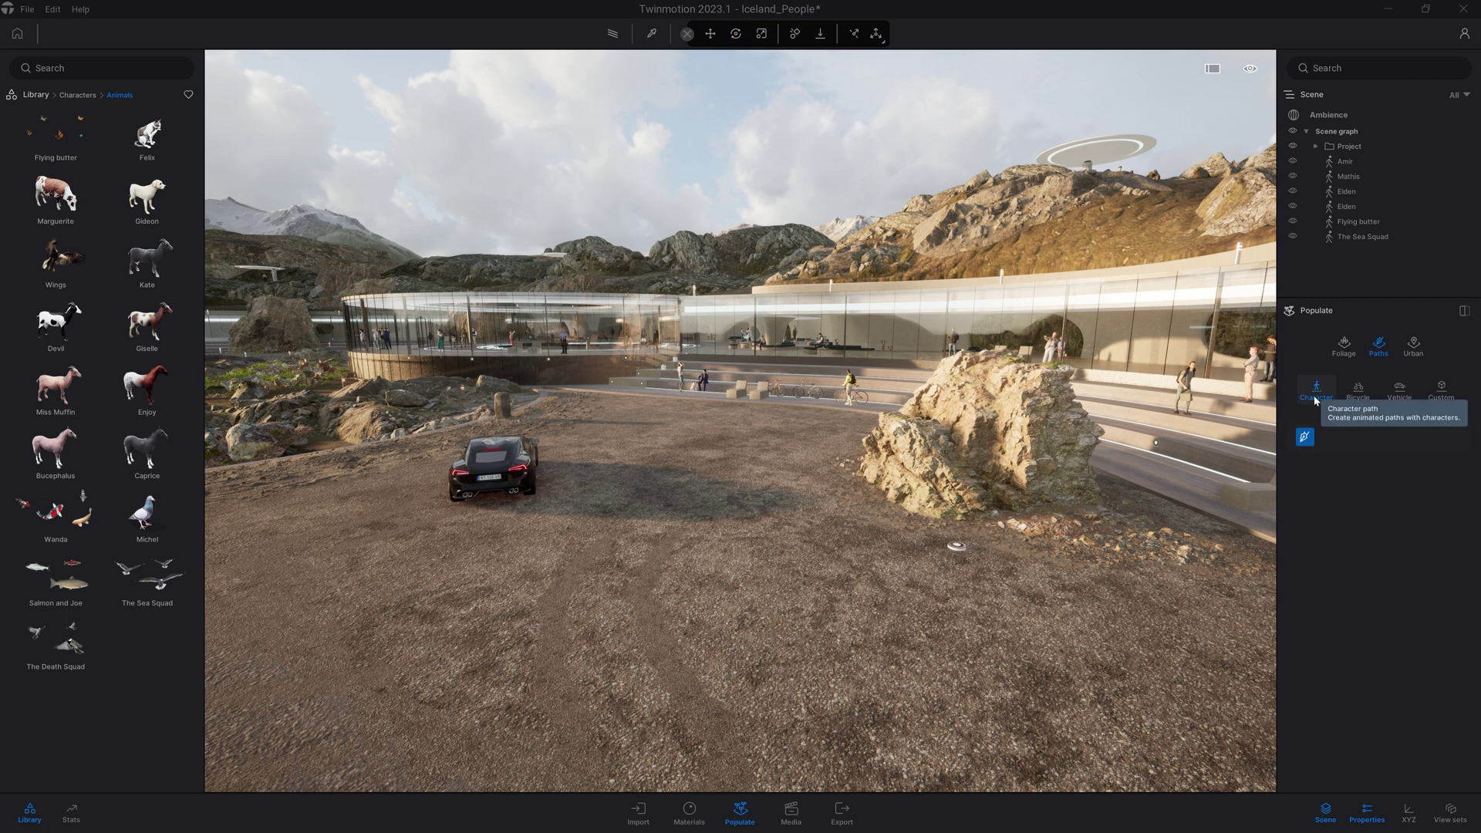
{"action": "left_click", "coordinate": [1305, 437]}
{"action": "left_click", "coordinate": [633, 423]}
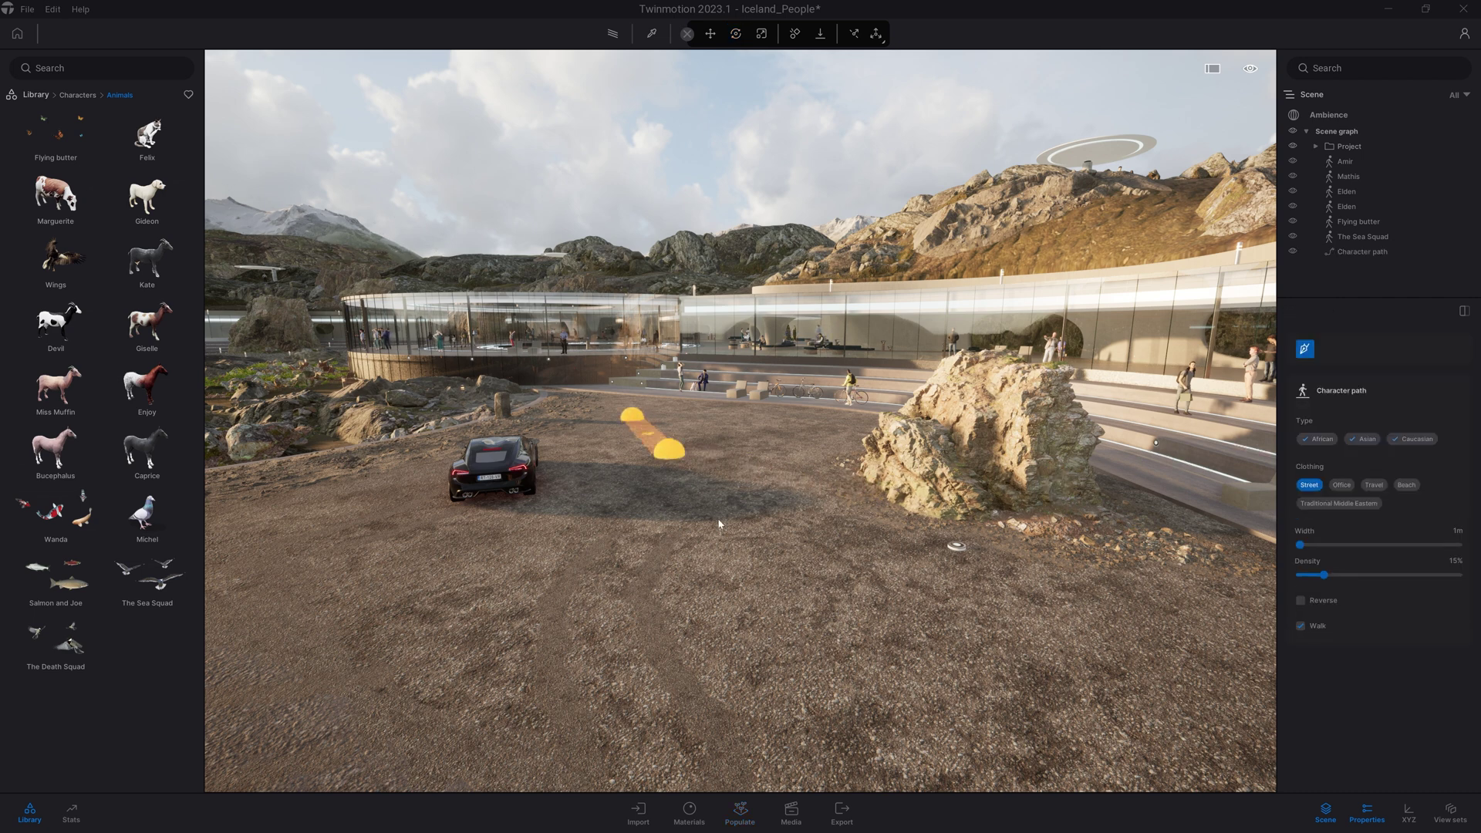
{"action": "left_click", "coordinate": [877, 694]}
{"action": "key", "text": "Escape"}
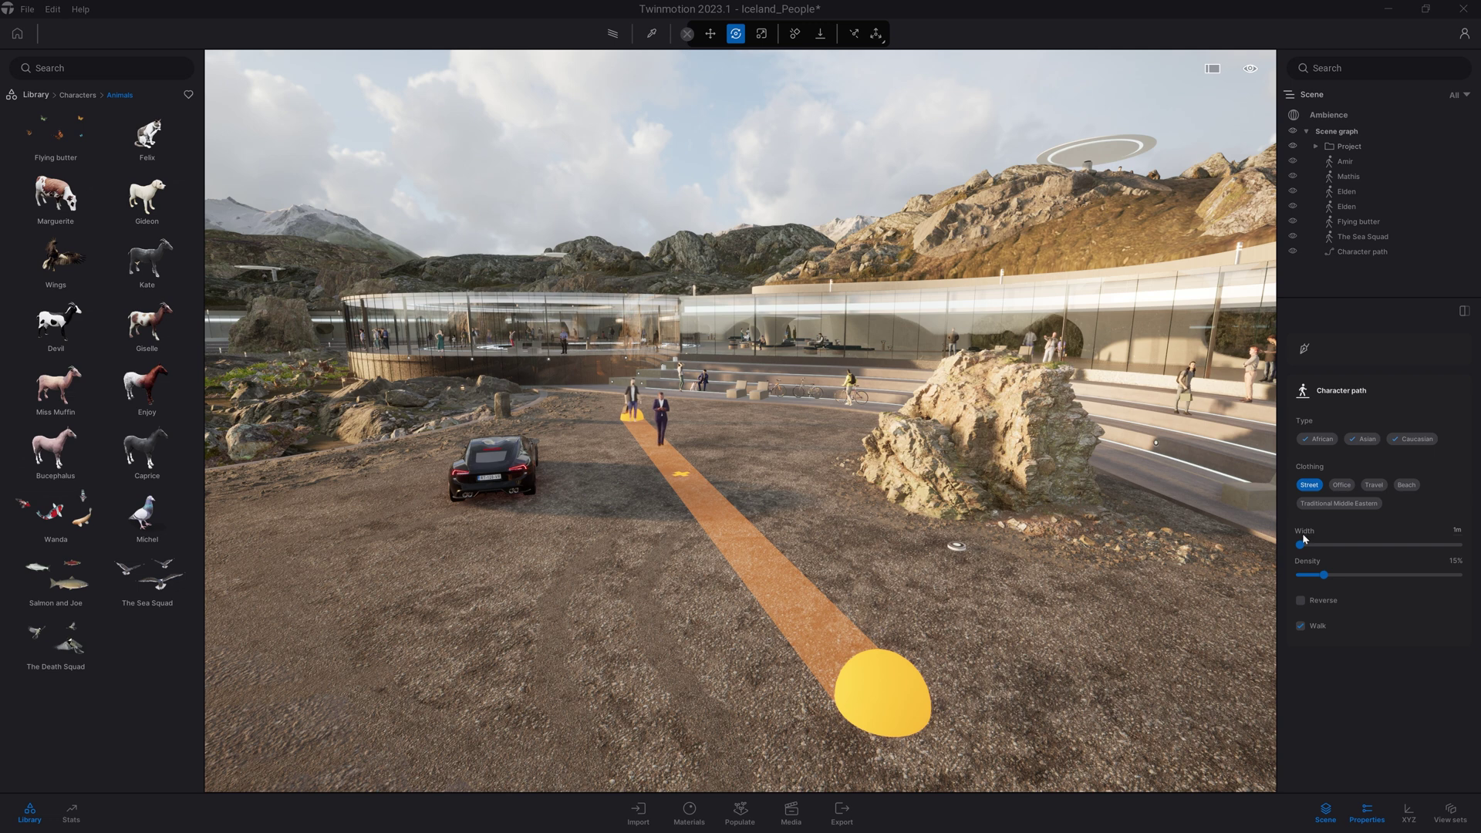
{"action": "mouse_move", "coordinate": [1305, 547]}
{"action": "left_mouse_down"}
{"action": "mouse_move", "coordinate": [1371, 545]}
{"action": "mouse_move", "coordinate": [1450, 575]}
{"action": "left_mouse_up"}
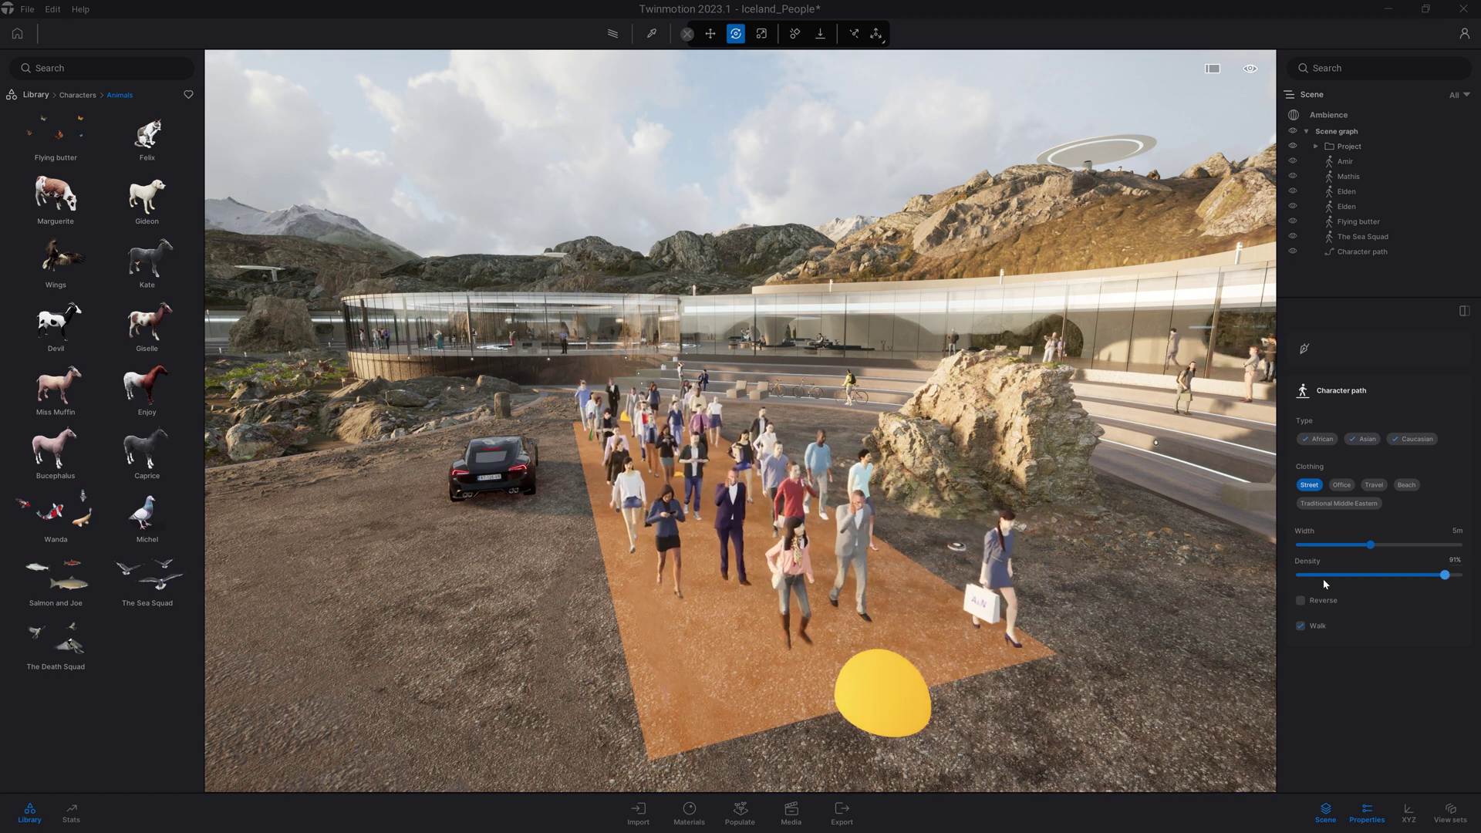
{"action": "left_click", "coordinate": [1302, 601]}
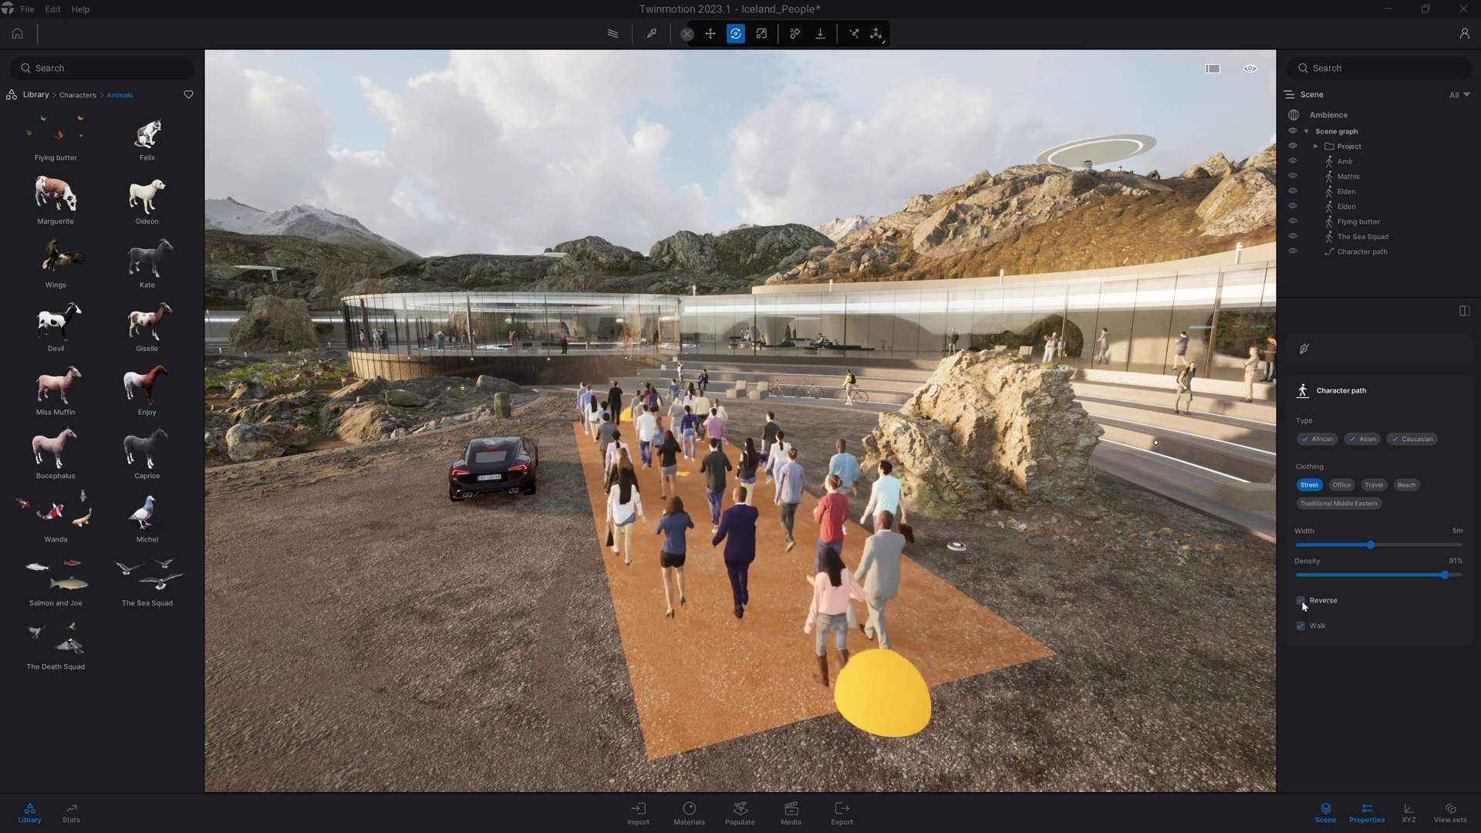
{"action": "left_click", "coordinate": [1307, 625]}
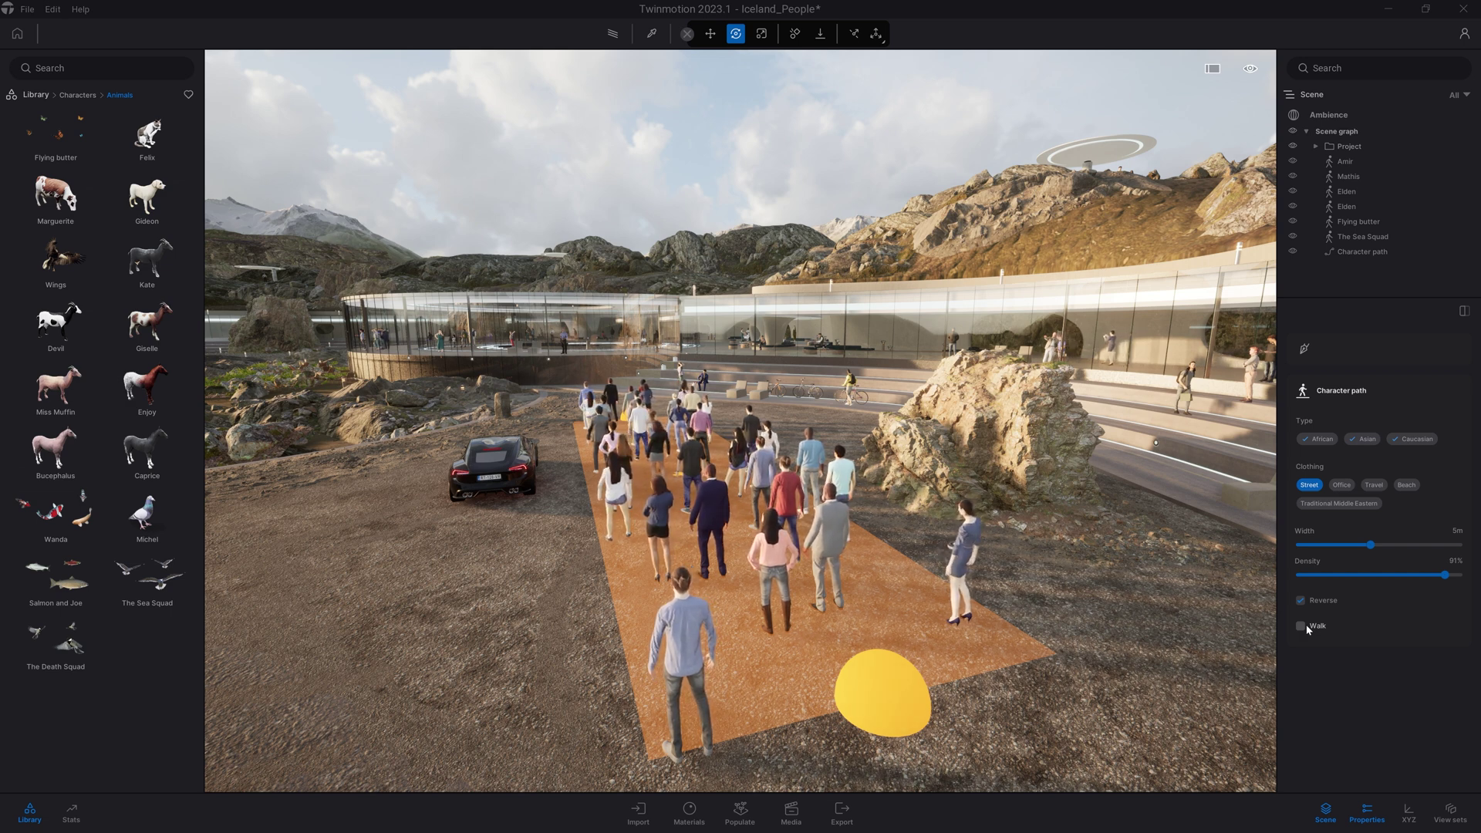
{"action": "left_click", "coordinate": [1362, 251]}
{"action": "key", "text": "Delete"}
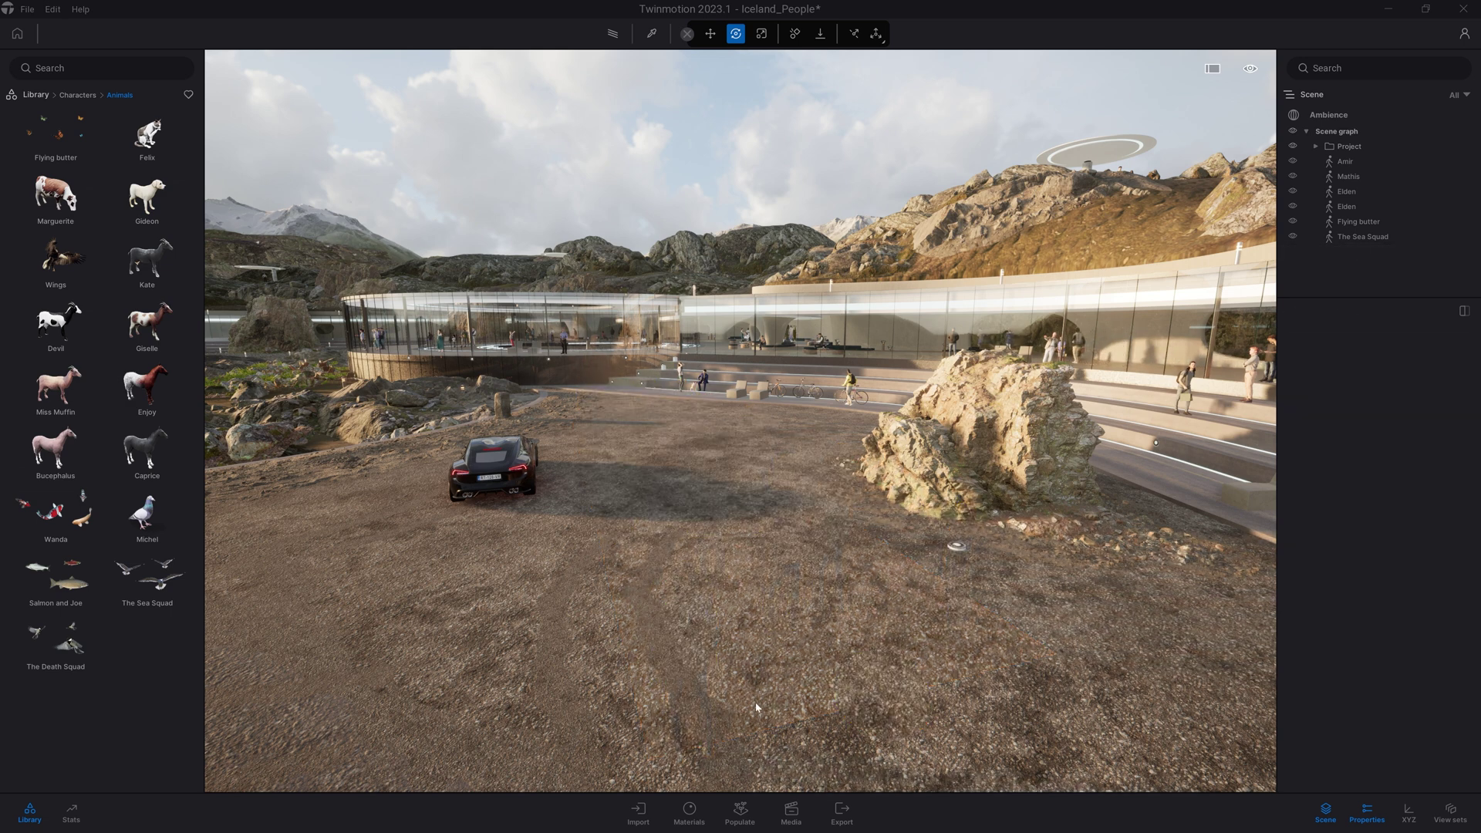
Draw a curving character path from the building to the road so people walk along it.
{"action": "left_click", "coordinate": [741, 810]}
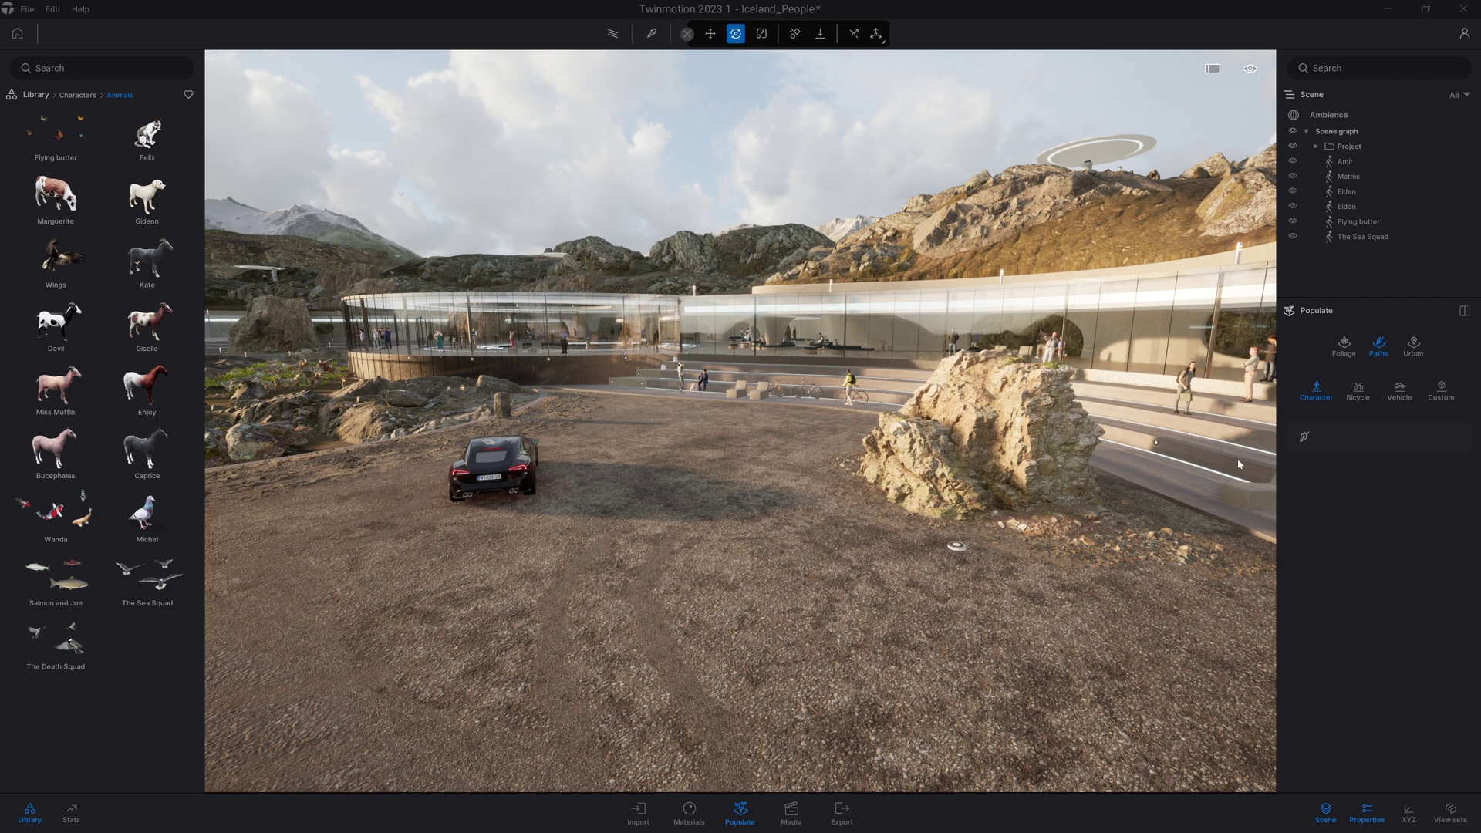
{"action": "left_click", "coordinate": [1305, 437]}
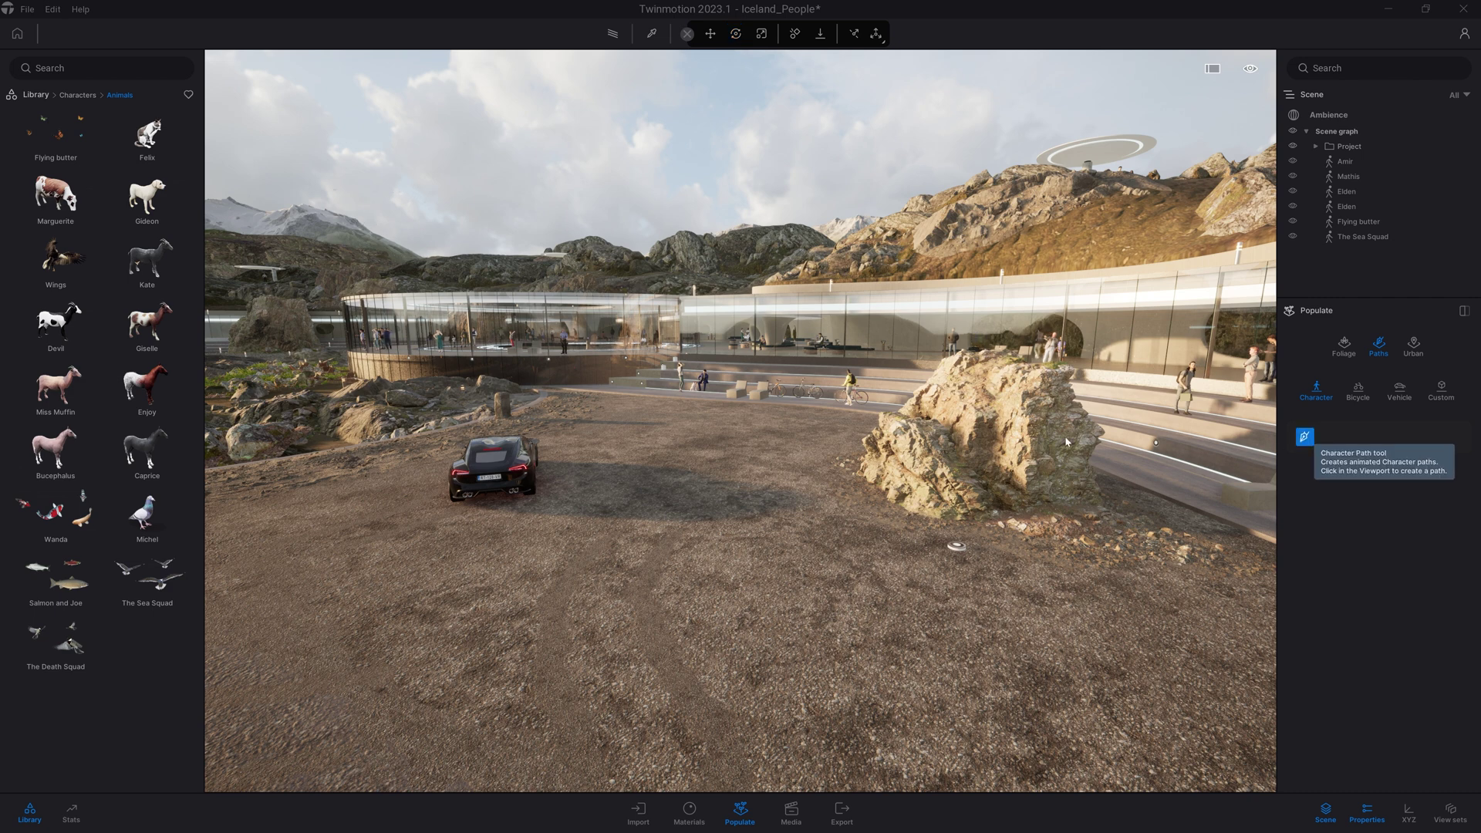
{"action": "left_click", "coordinate": [625, 407]}
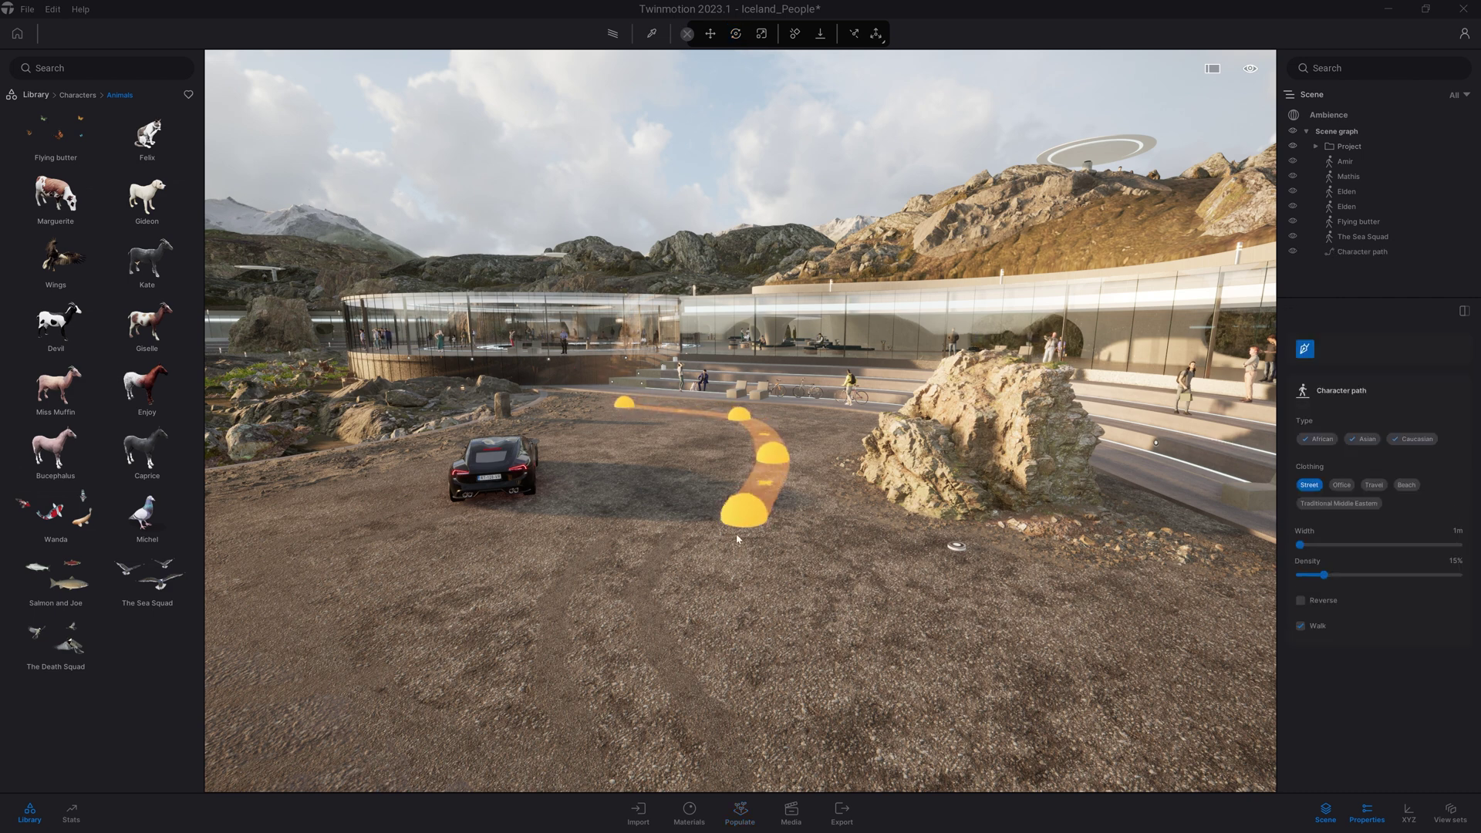
{"action": "mouse_move", "coordinate": [720, 624]}
{"action": "left_mouse_down"}
{"action": "mouse_move", "coordinate": [921, 708]}
{"action": "mouse_move", "coordinate": [1093, 734]}
{"action": "left_mouse_up"}
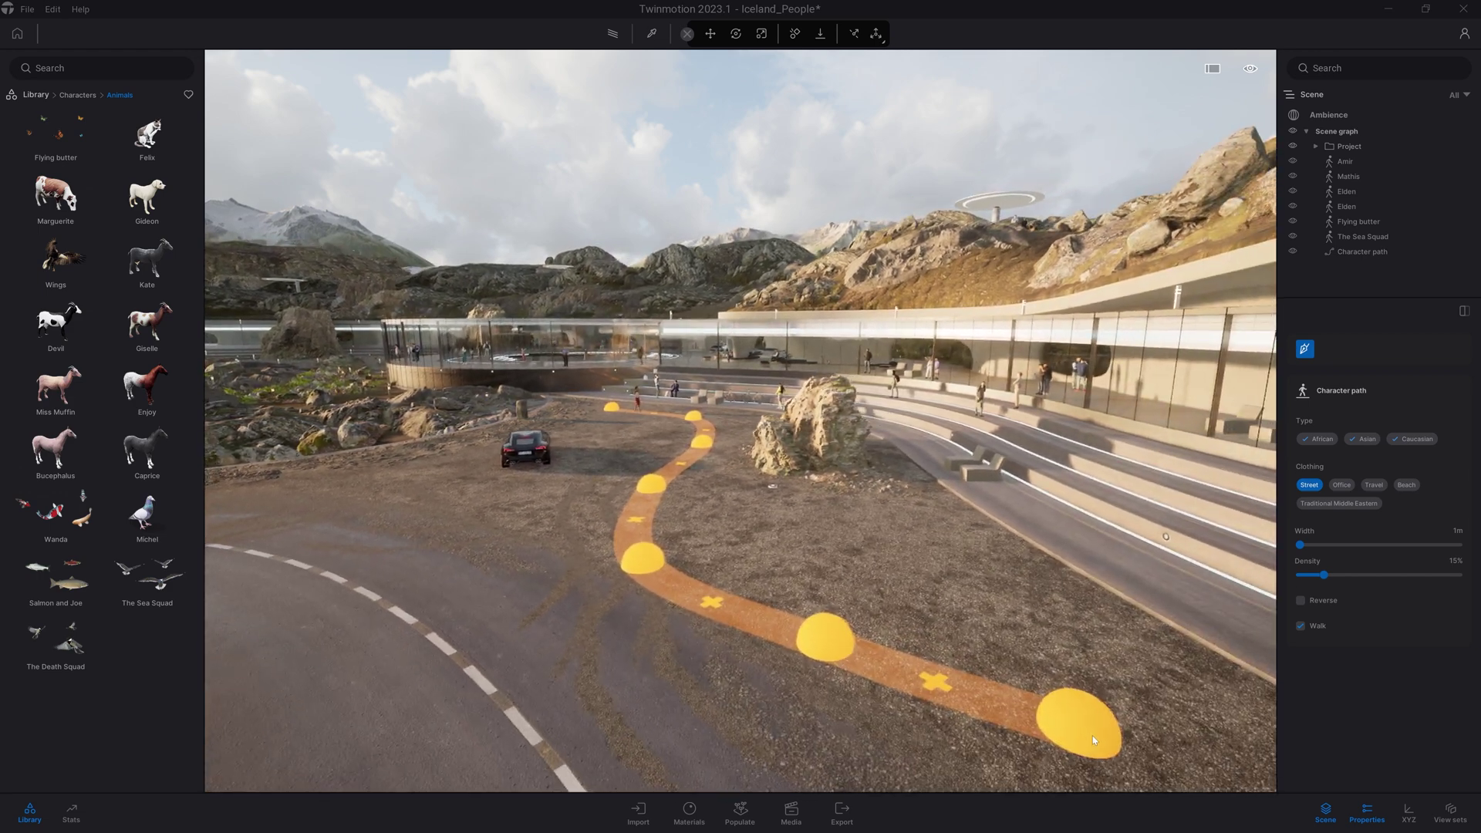
{"action": "key", "text": "Escape"}
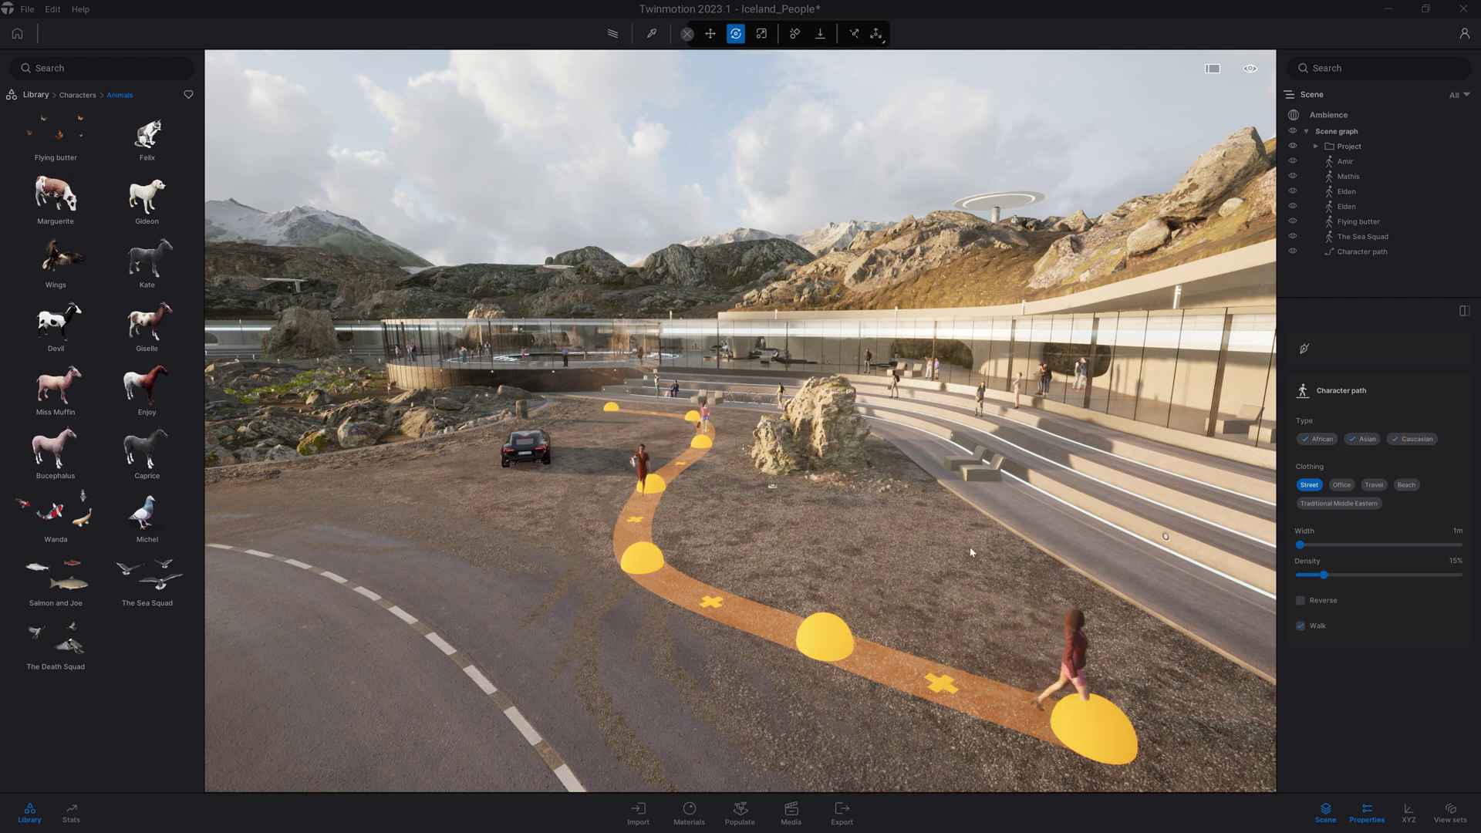
{"action": "scroll", "coordinate": [866, 541], "scroll_direction": "down", "scroll_amount": 2}
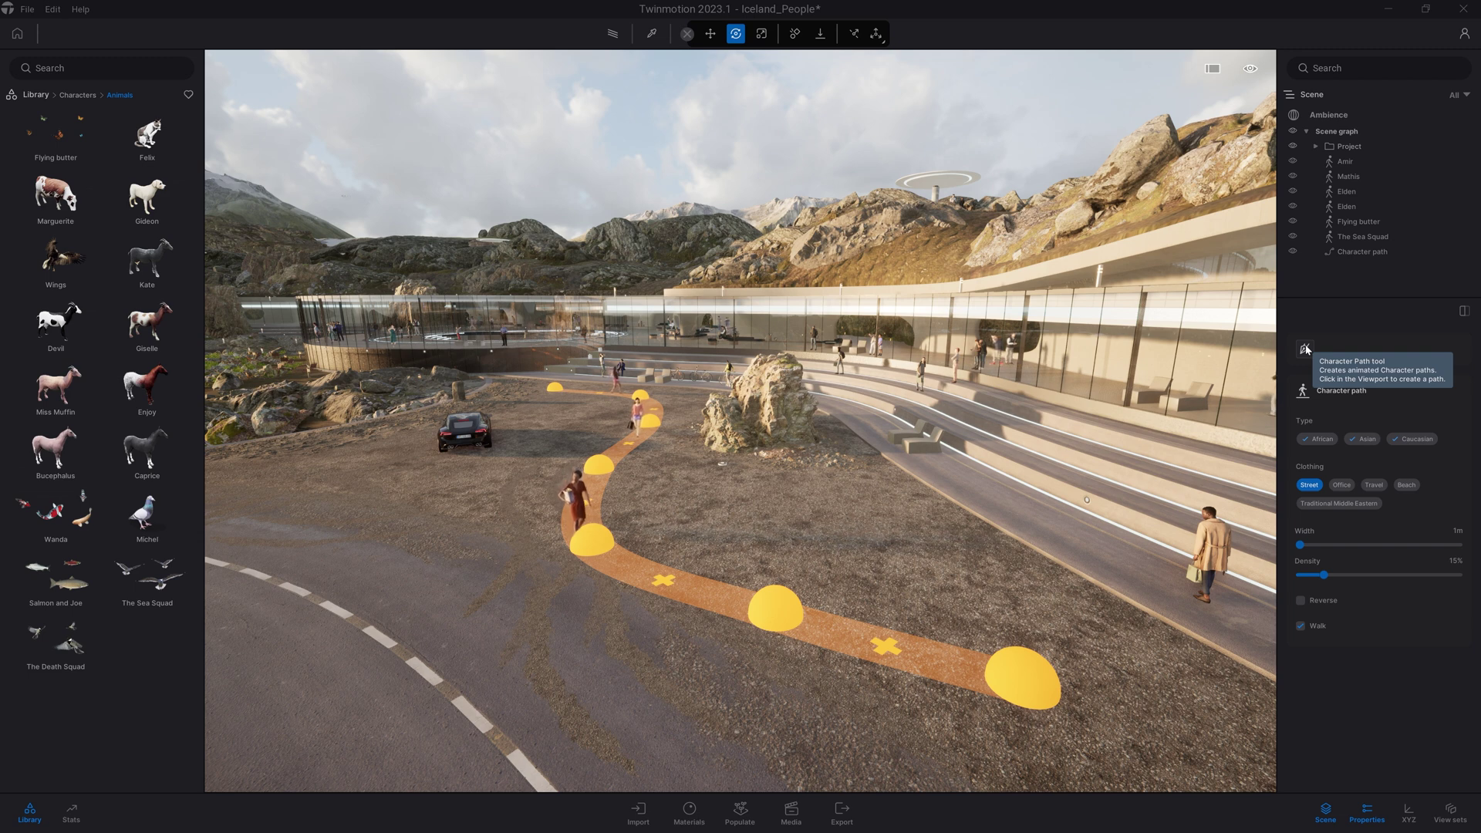
Add two path points past the end, heading back toward the building, and smooth the curve.
{"action": "left_click", "coordinate": [1306, 348]}
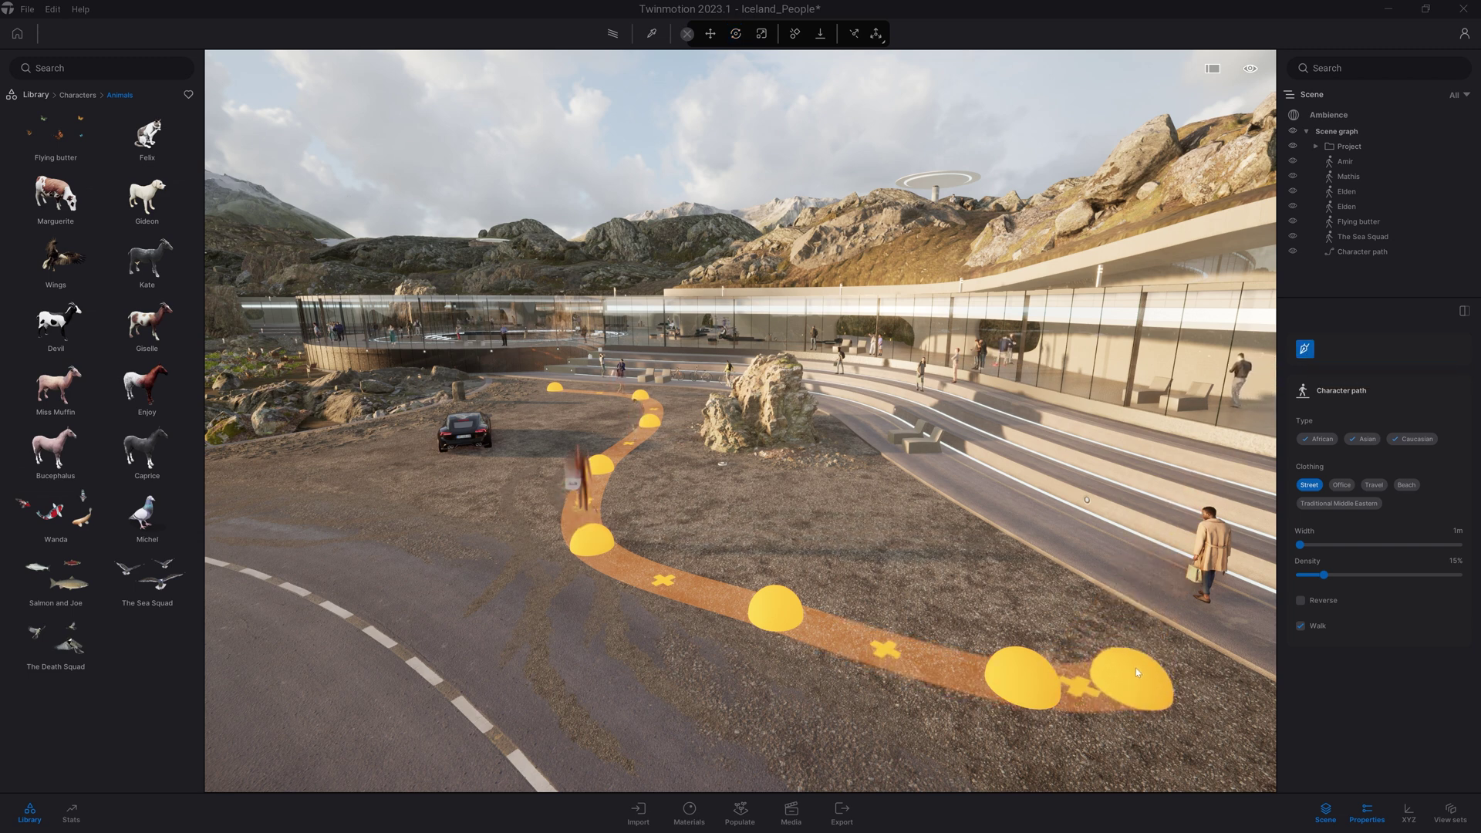
{"action": "left_click", "coordinate": [1108, 627]}
{"action": "left_click", "coordinate": [1009, 573]}
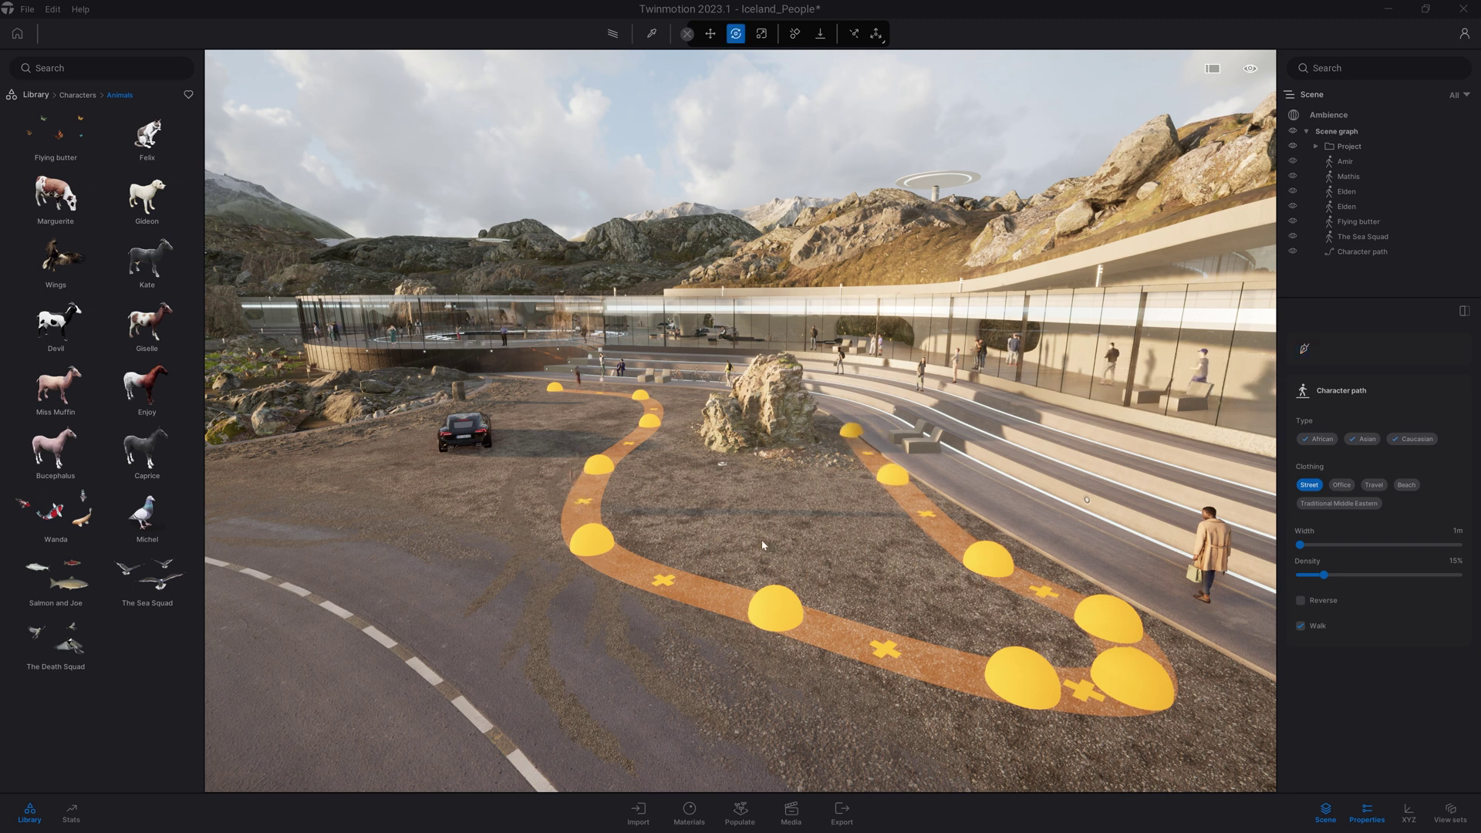
{"action": "mouse_move", "coordinate": [765, 546]}
{"action": "right_mouse_down"}
{"action": "mouse_move", "coordinate": [695, 545]}
{"action": "mouse_move", "coordinate": [743, 534]}
{"action": "right_mouse_up"}
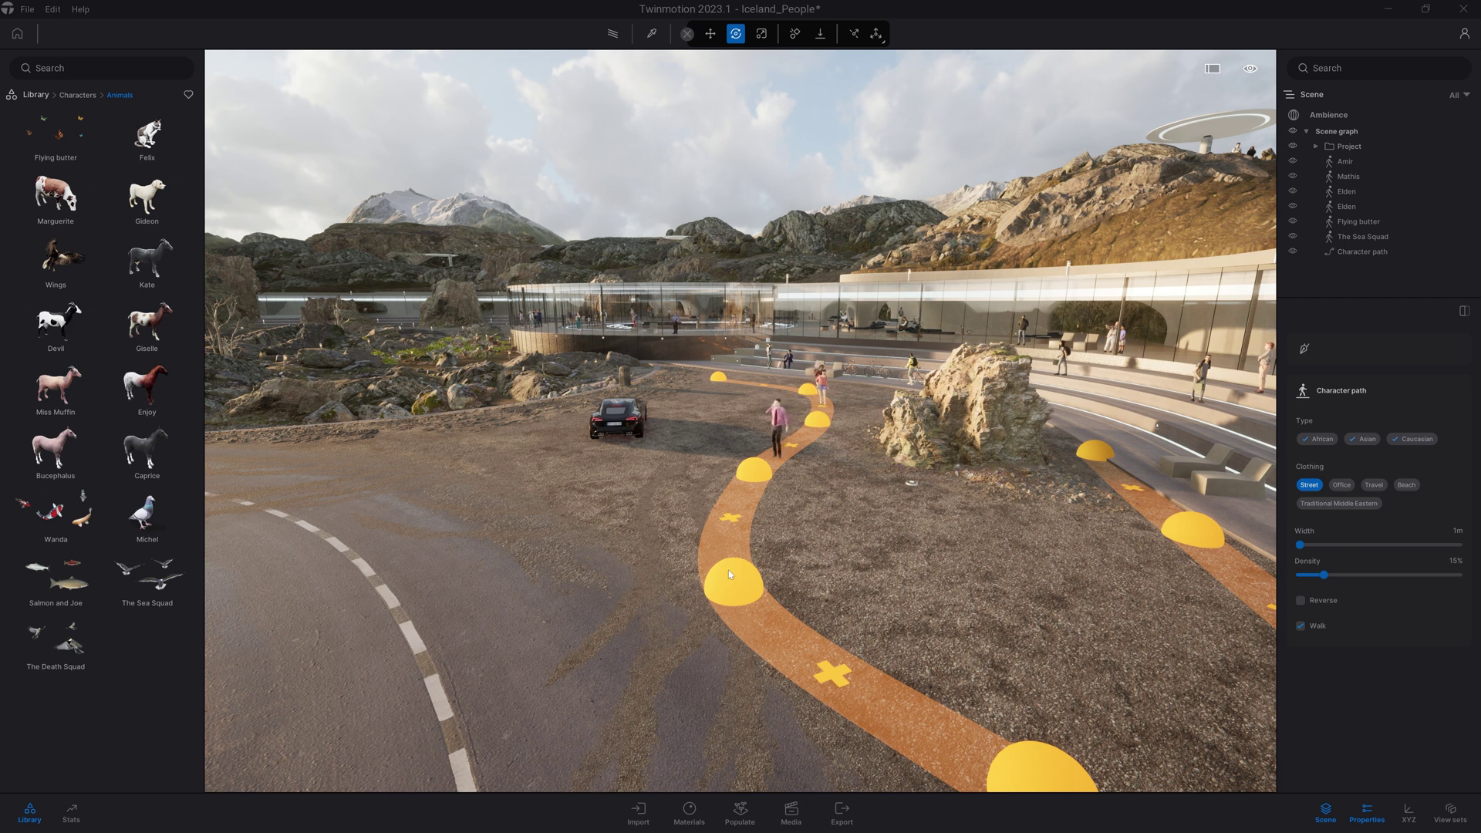
{"action": "left_click_drag", "start_coordinate": [731, 582], "coordinate": [856, 537]}
{"action": "left_click_drag", "start_coordinate": [758, 468], "coordinate": [862, 473]}
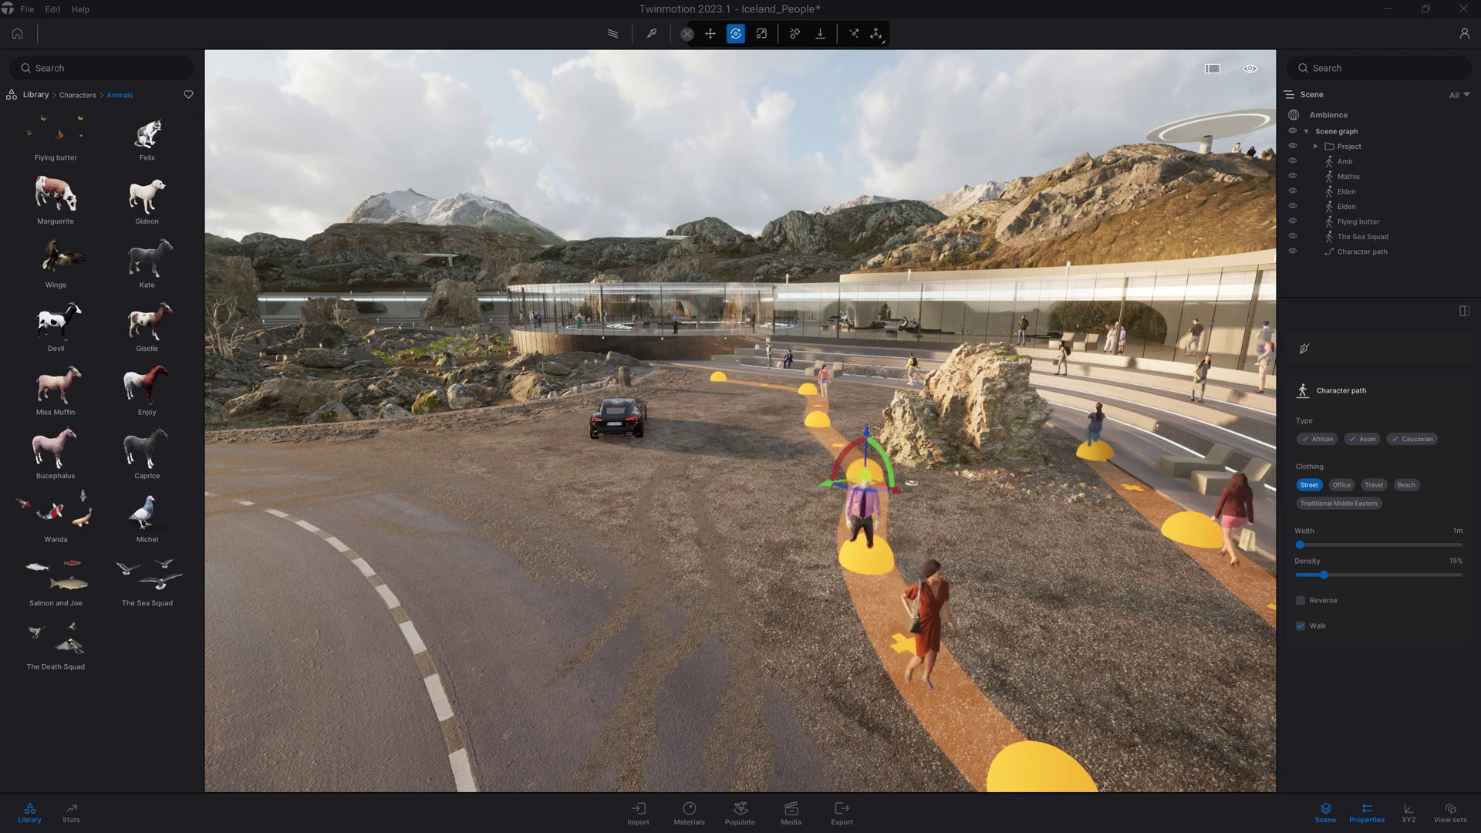
Drag another character path point to add an extra bend, then finish editing.
{"action": "mouse_move", "coordinate": [998, 563]}
{"action": "right_mouse_down"}
{"action": "mouse_move", "coordinate": [880, 556]}
{"action": "mouse_move", "coordinate": [918, 587]}
{"action": "right_mouse_up"}
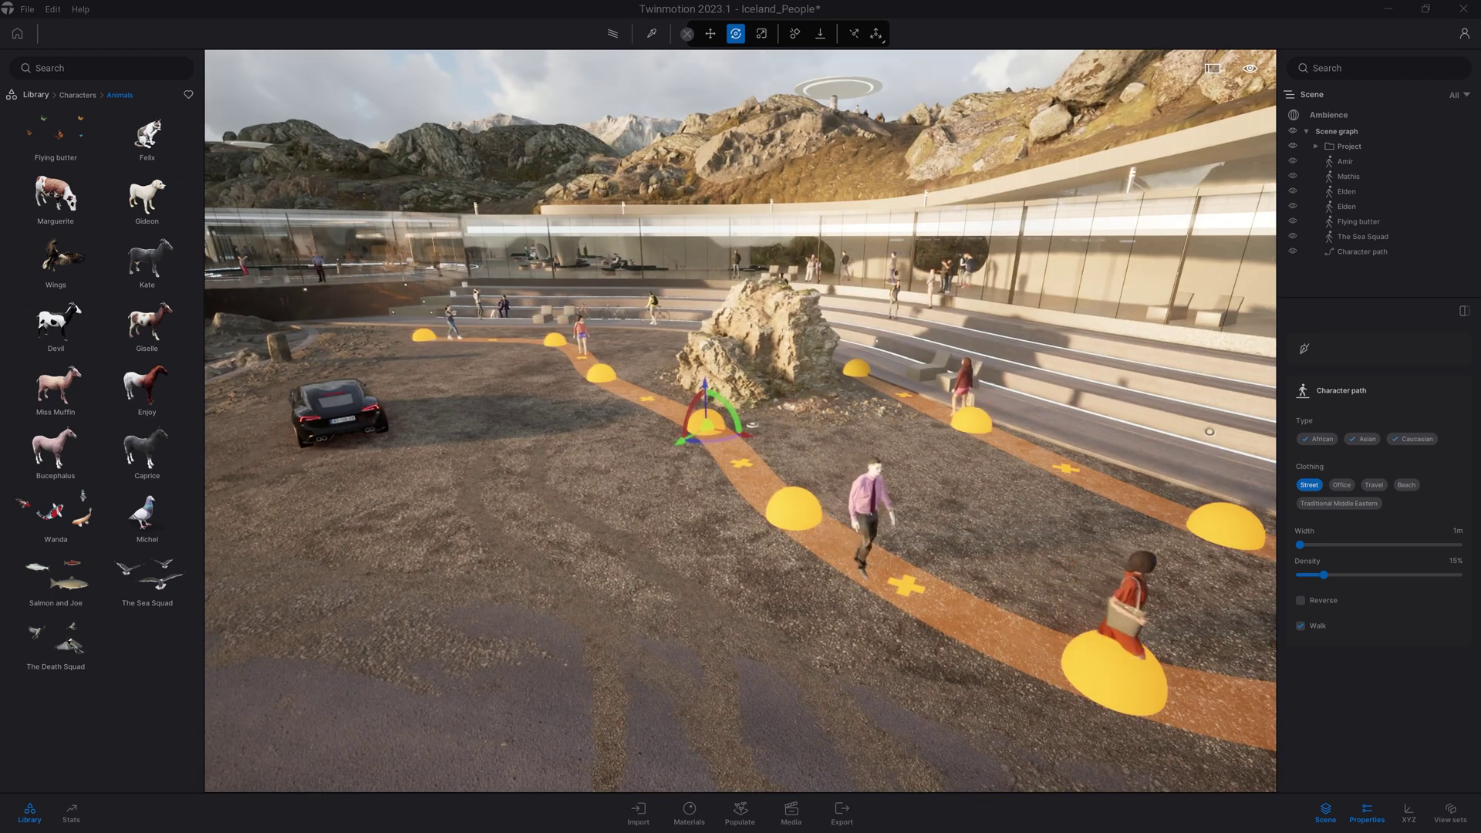
{"action": "left_click", "coordinate": [914, 590]}
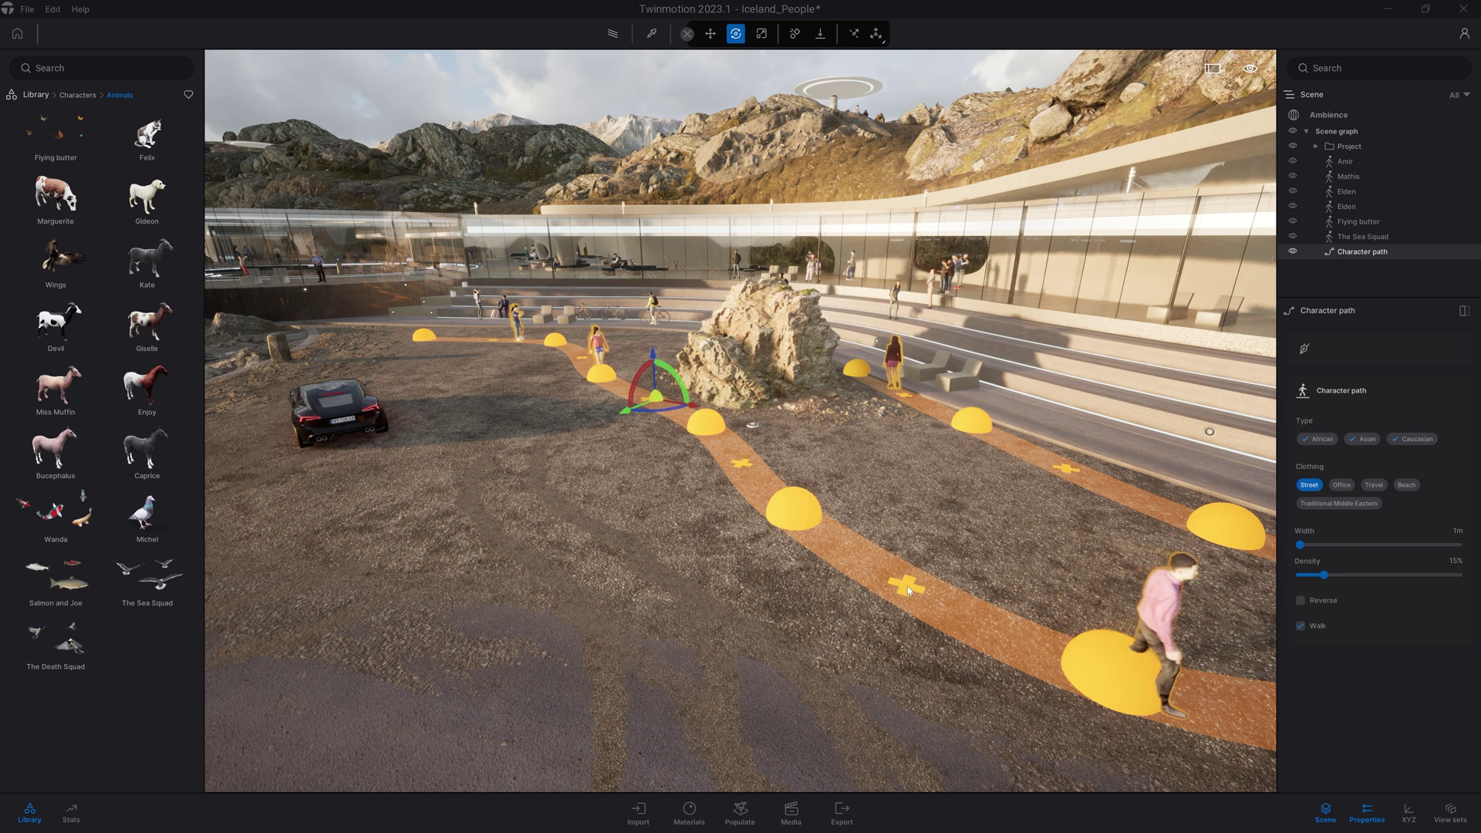
{"action": "left_click", "coordinate": [905, 582]}
{"action": "left_click_drag", "start_coordinate": [903, 582], "coordinate": [972, 509]}
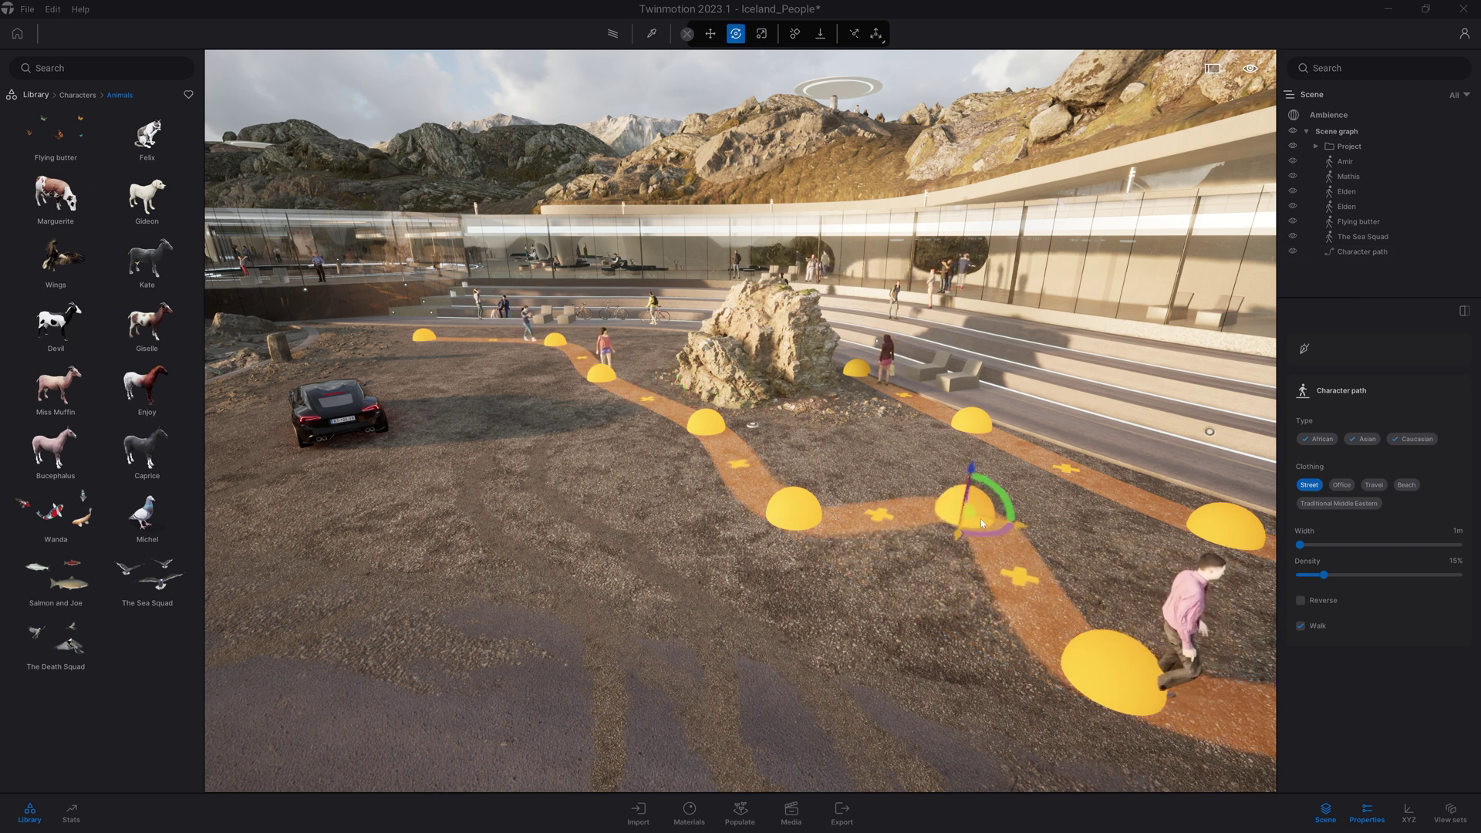
{"action": "key", "text": "Escape"}
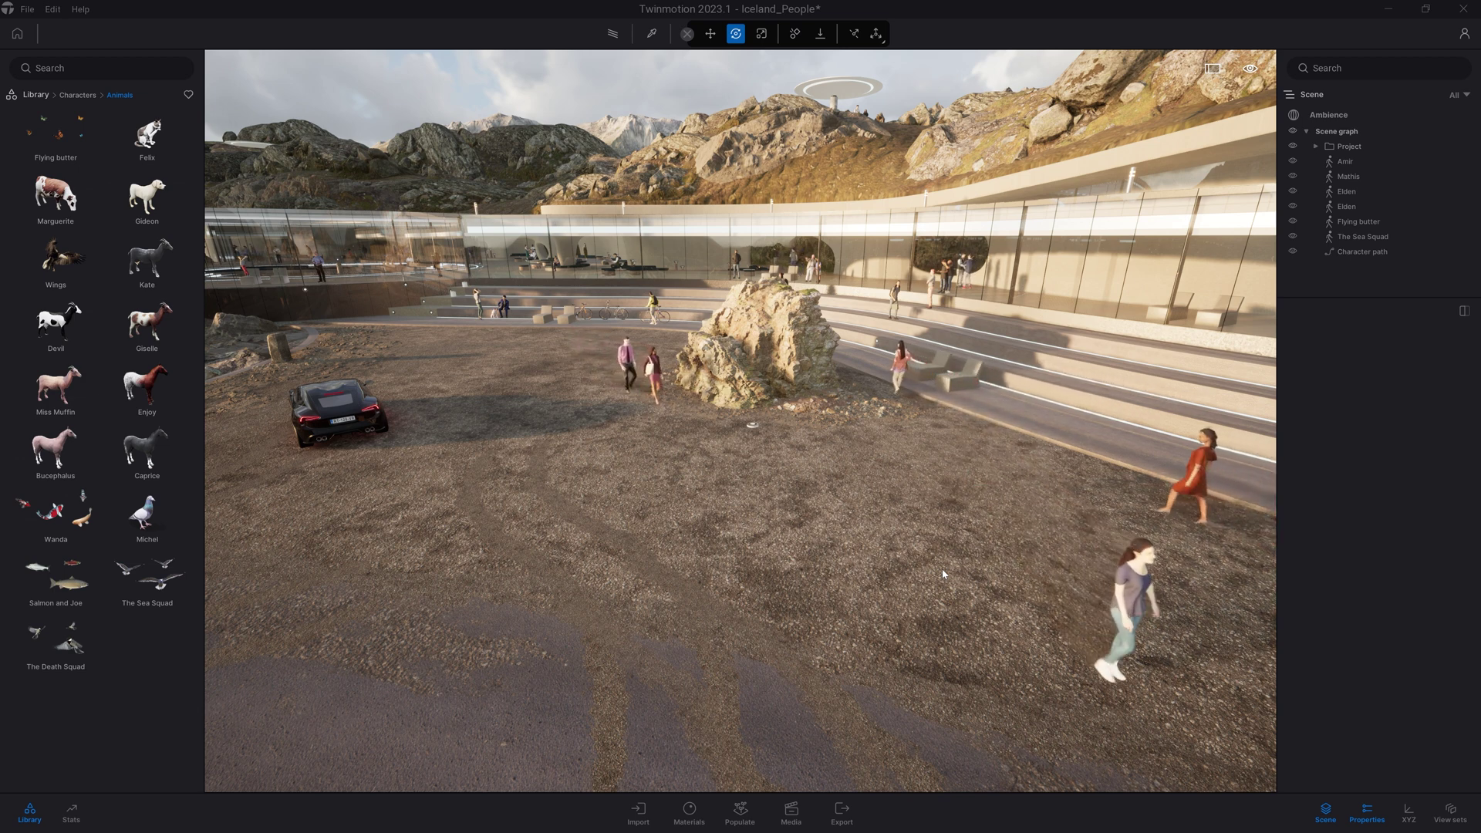
Show the path overlays and drag a waypoint near the plaza front to reshape the near bend.
{"action": "left_click", "coordinate": [1383, 254]}
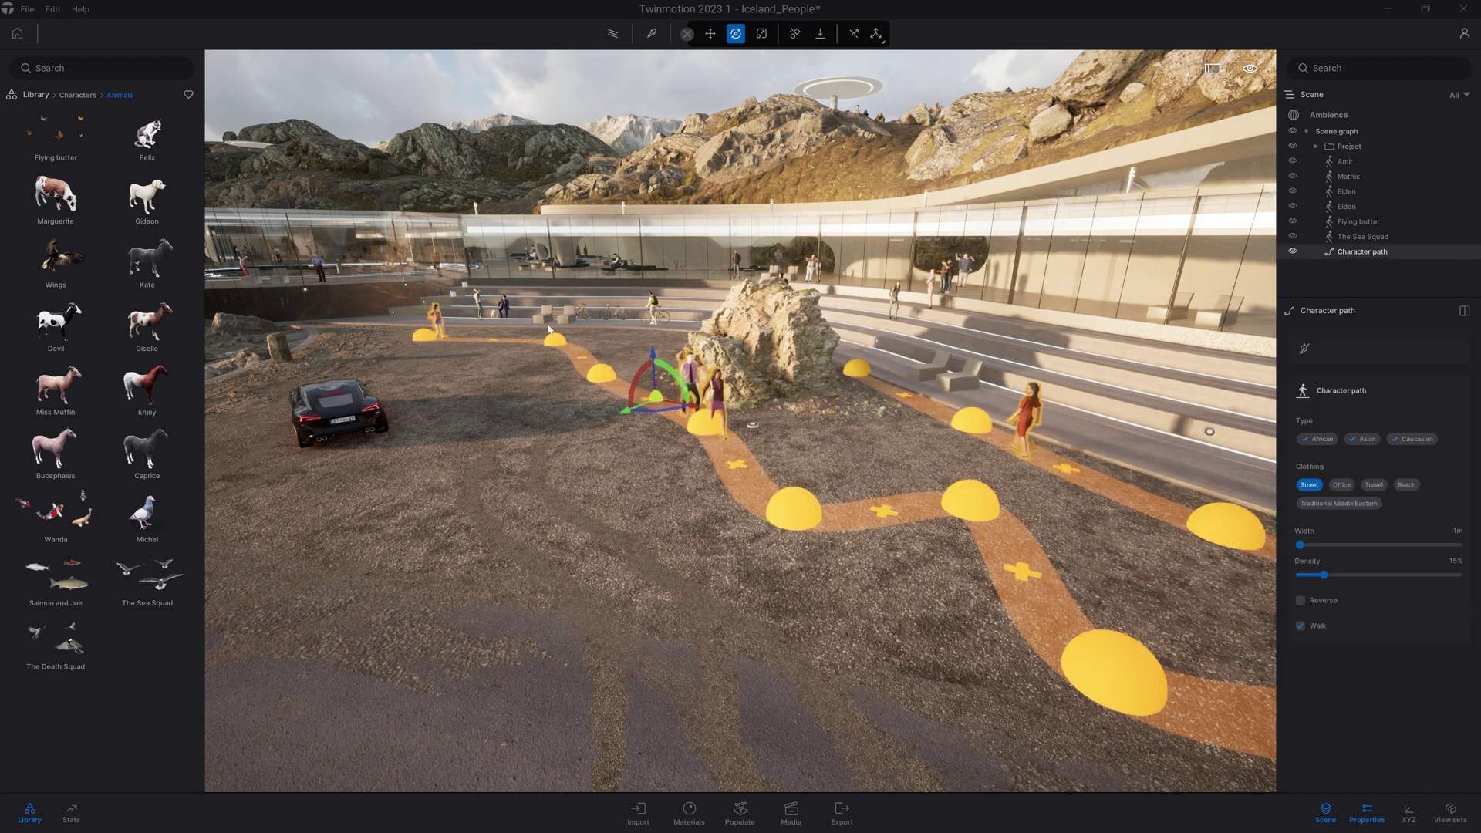
{"action": "left_click", "coordinate": [910, 447]}
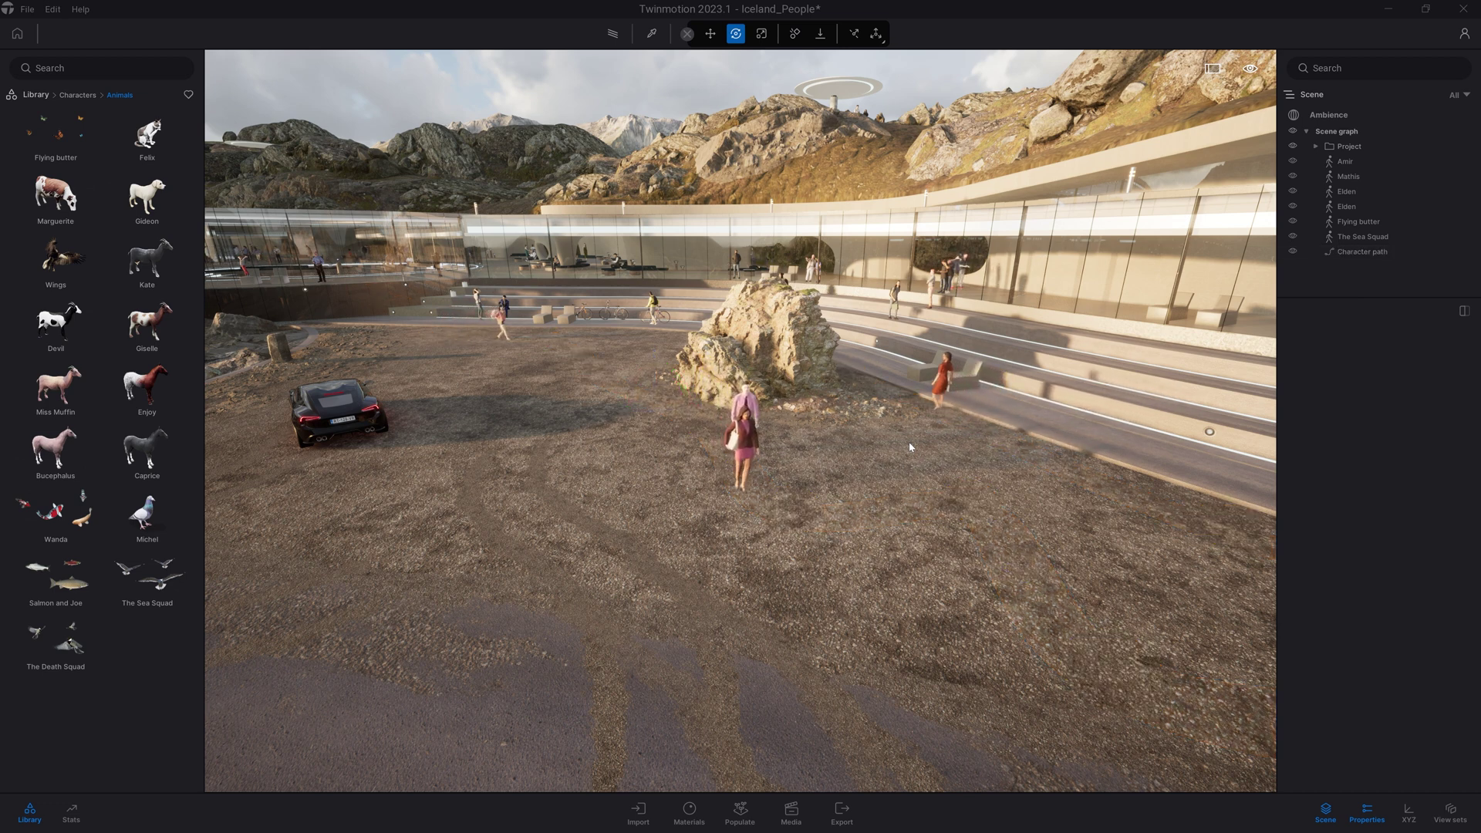
{"action": "key", "text": "h"}
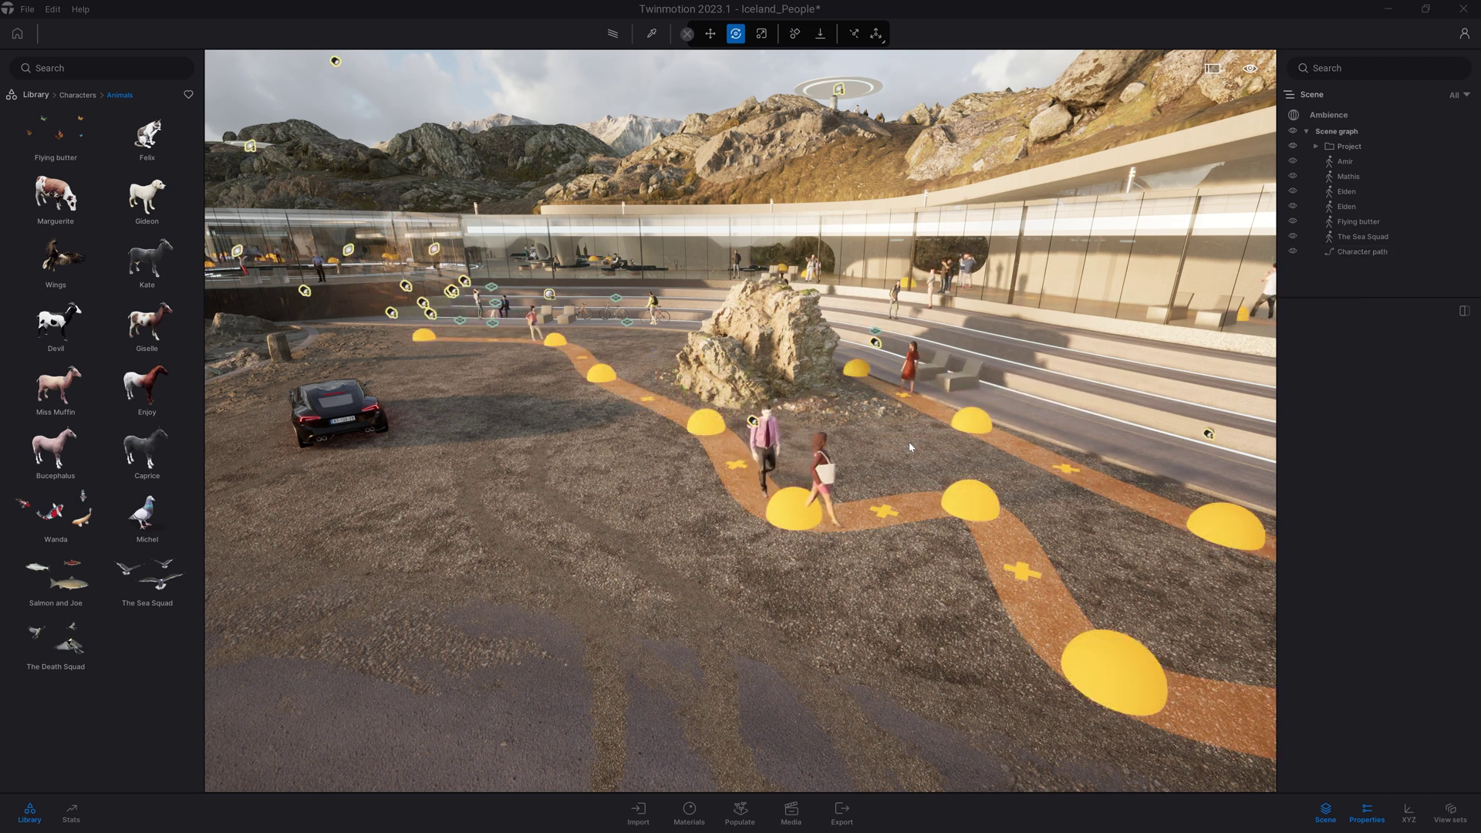
{"action": "mouse_move", "coordinate": [910, 446]}
{"action": "right_mouse_down"}
{"action": "mouse_move", "coordinate": [675, 413]}
{"action": "mouse_move", "coordinate": [613, 200]}
{"action": "right_mouse_up"}
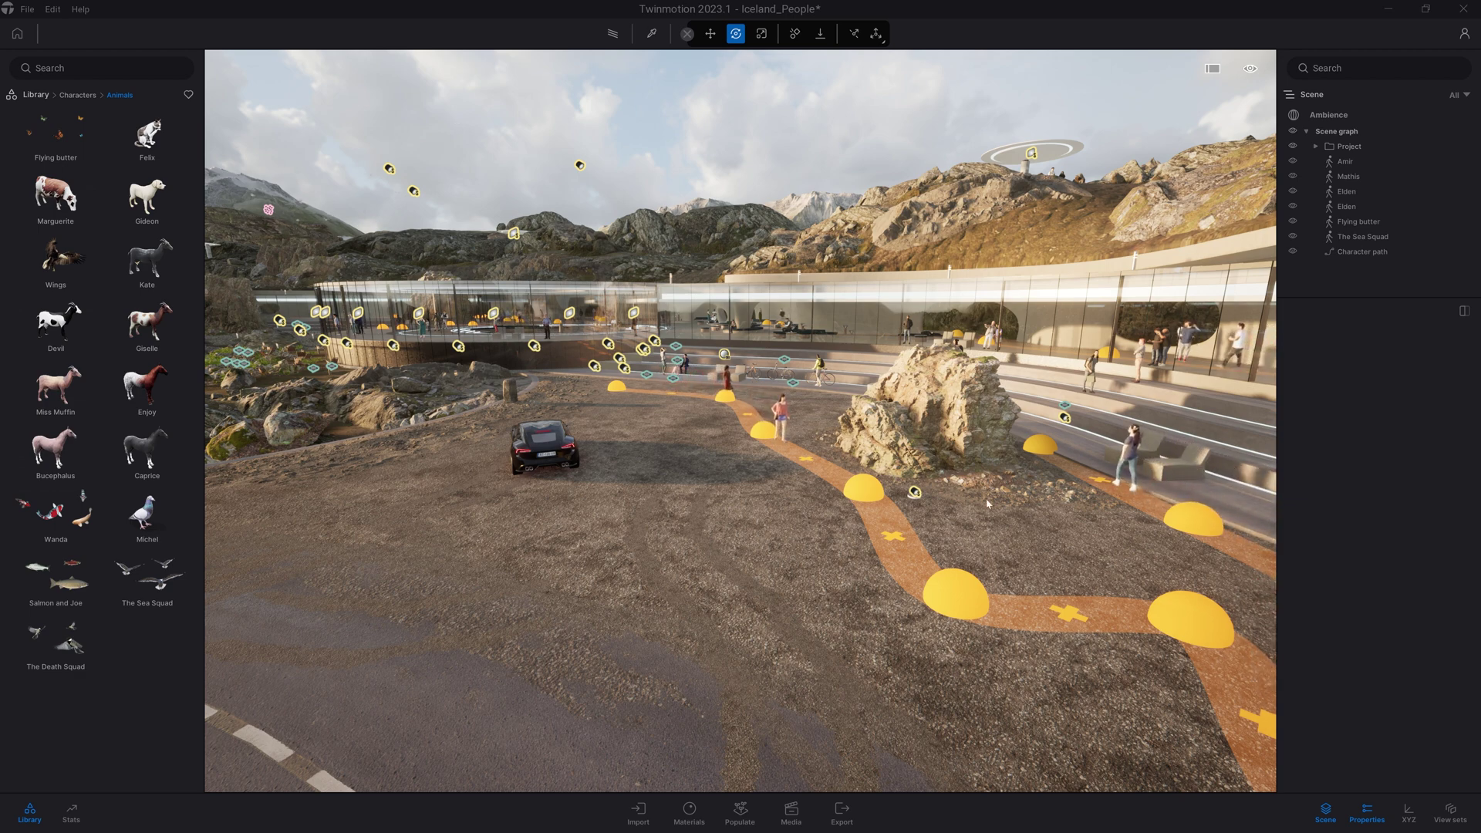
{"action": "right_click_drag", "start_coordinate": [741, 440], "coordinate": [879, 348]}
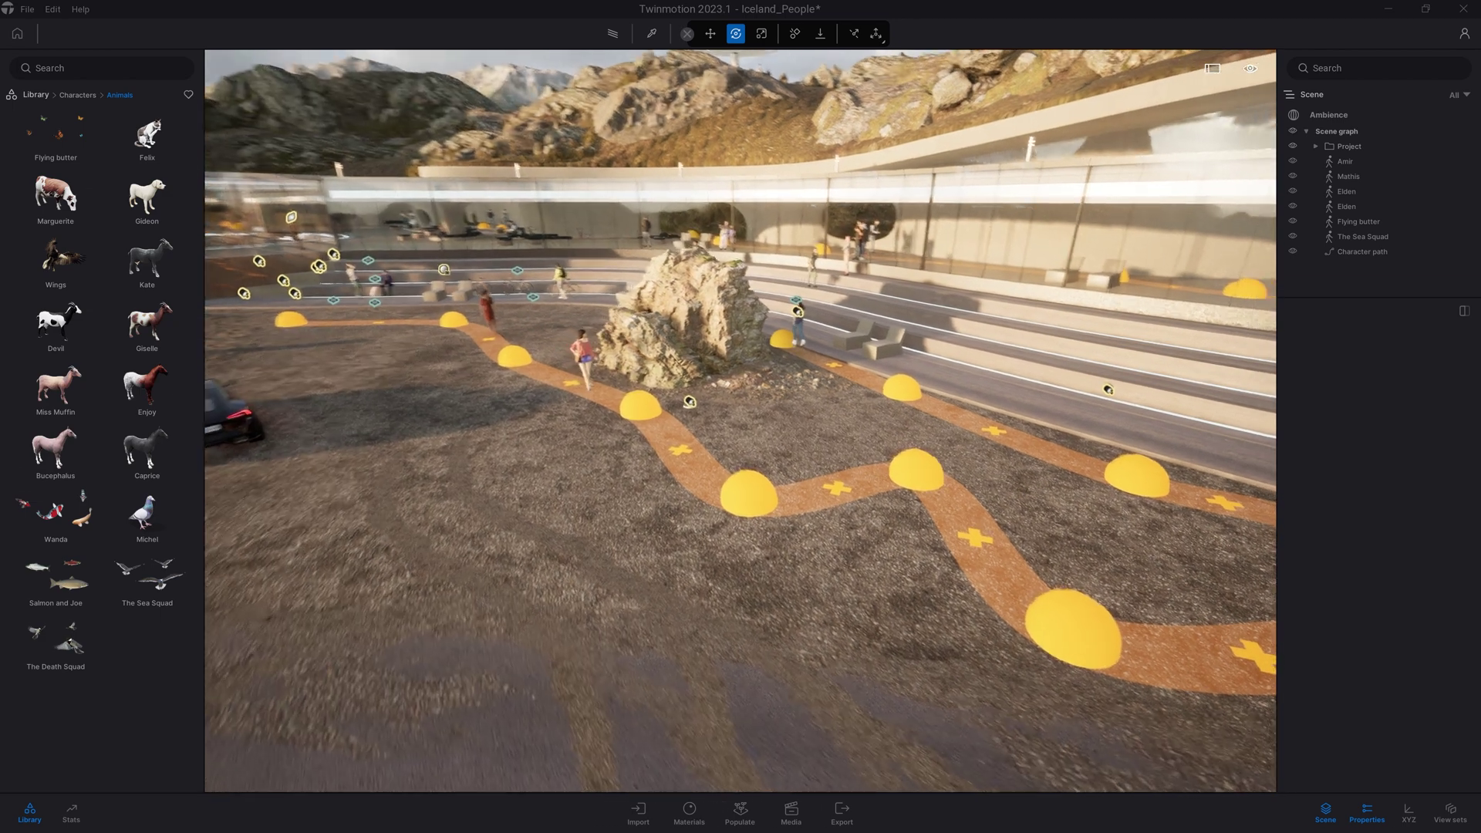
{"action": "right_click_drag", "start_coordinate": [1025, 496], "coordinate": [949, 463]}
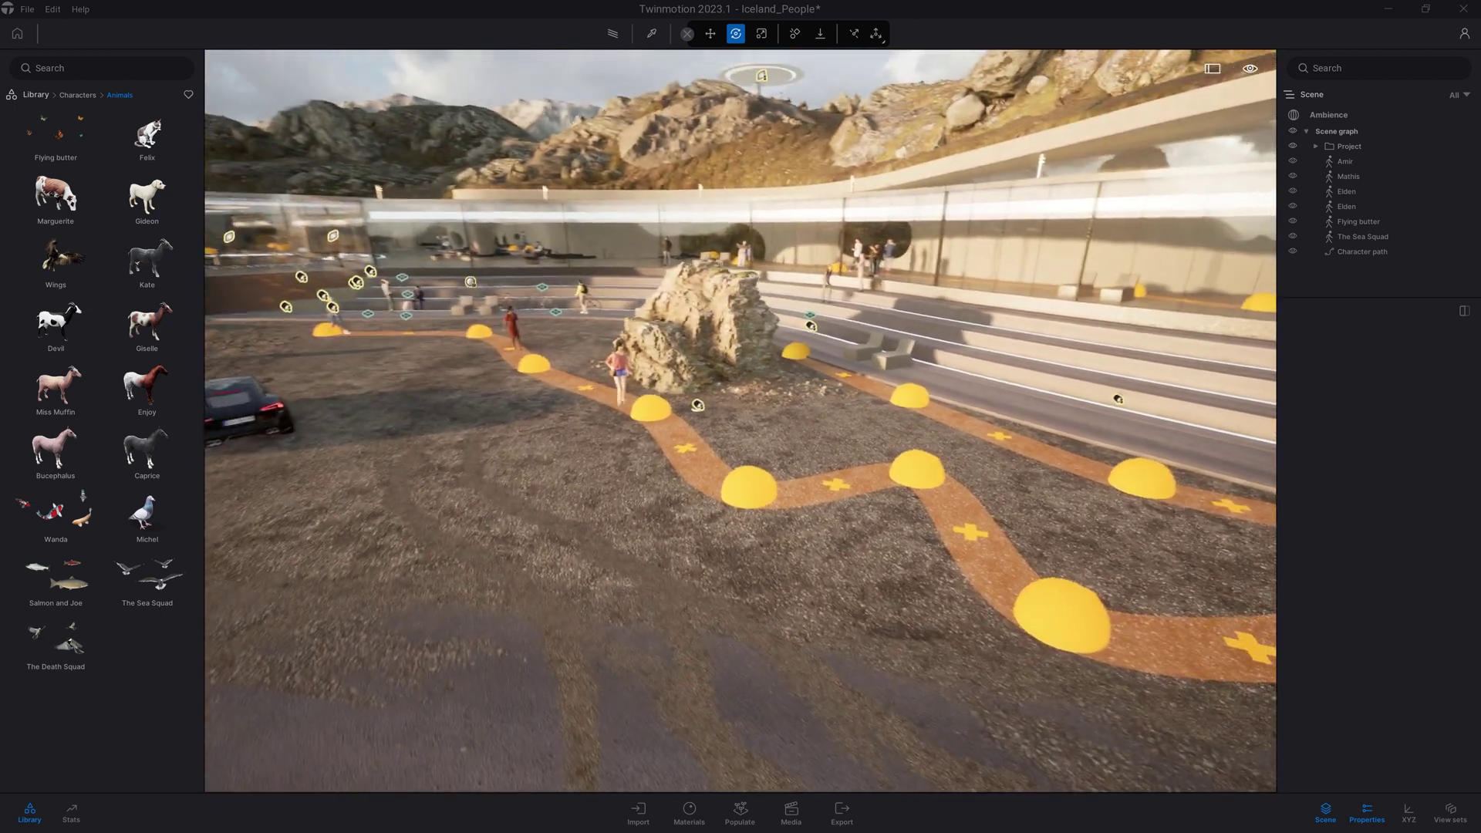
{"action": "right_click_drag", "start_coordinate": [741, 464], "coordinate": [810, 439]}
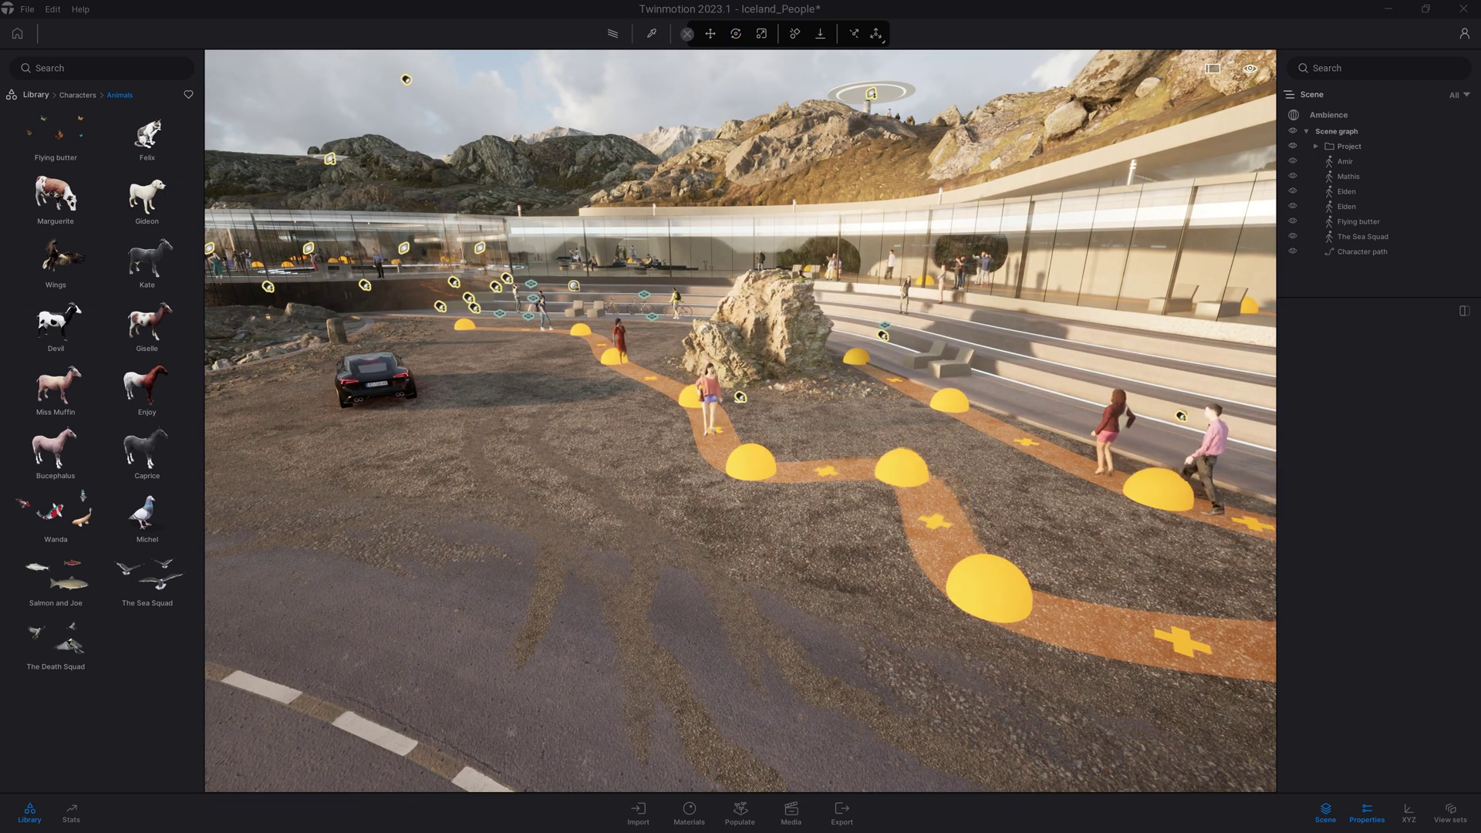
{"action": "left_click_drag", "start_coordinate": [939, 468], "coordinate": [826, 541]}
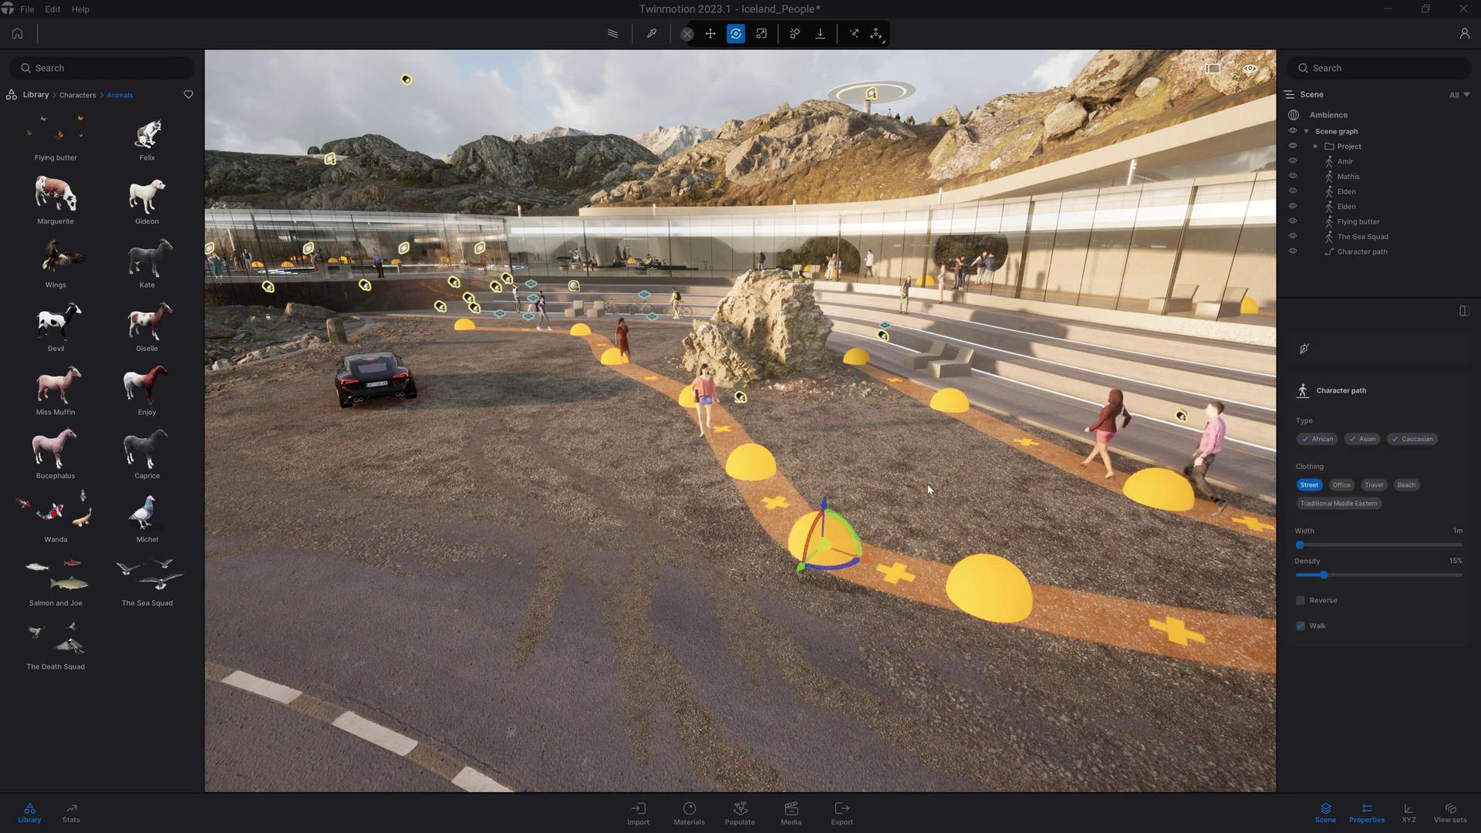
{"action": "key", "text": "Escape"}
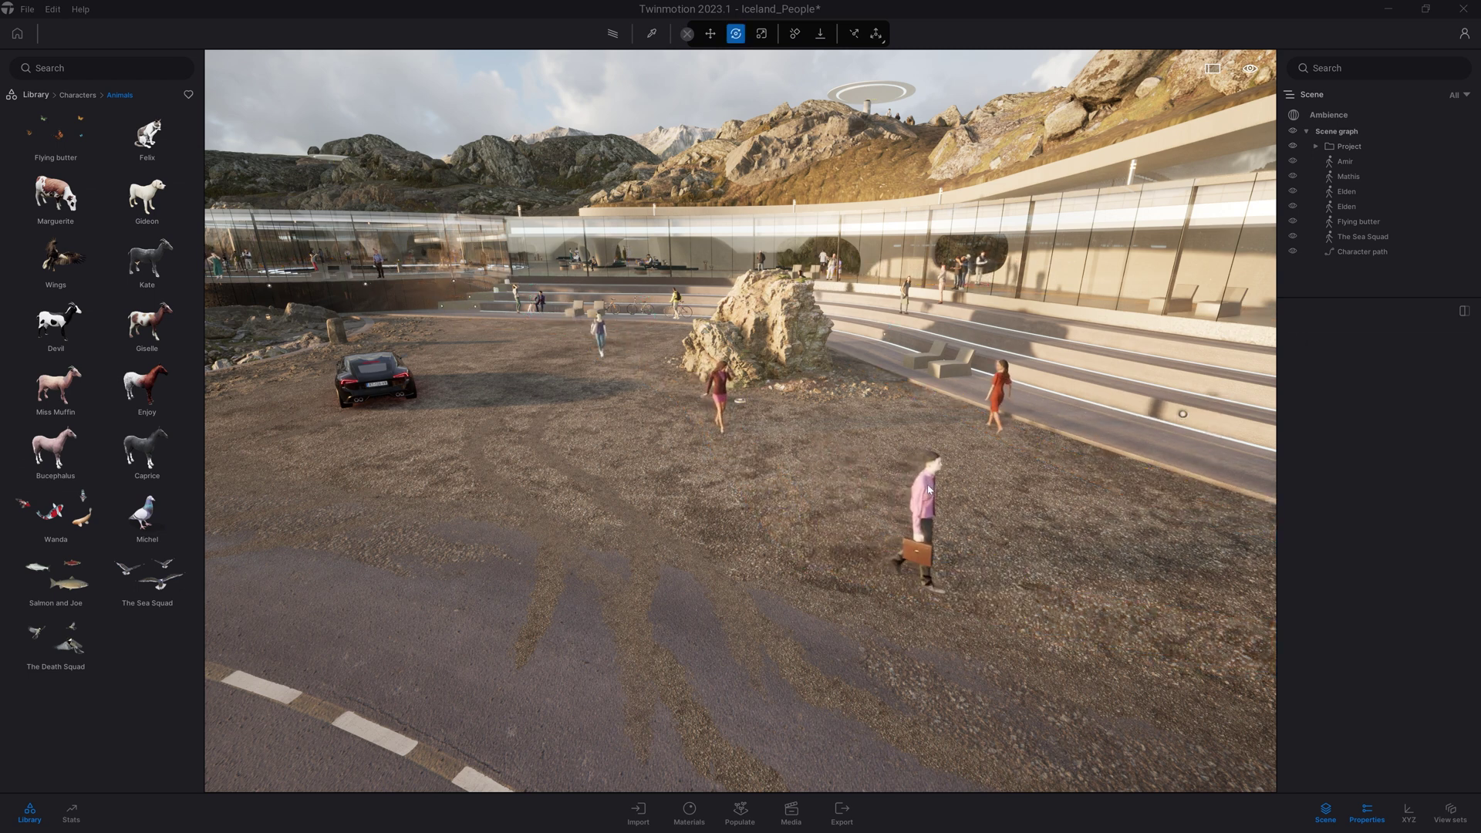
Fly the camera backward and upward to an aerial view over the curving road.
{"action": "right_click_drag", "start_coordinate": [905, 422], "coordinate": [810, 440]}
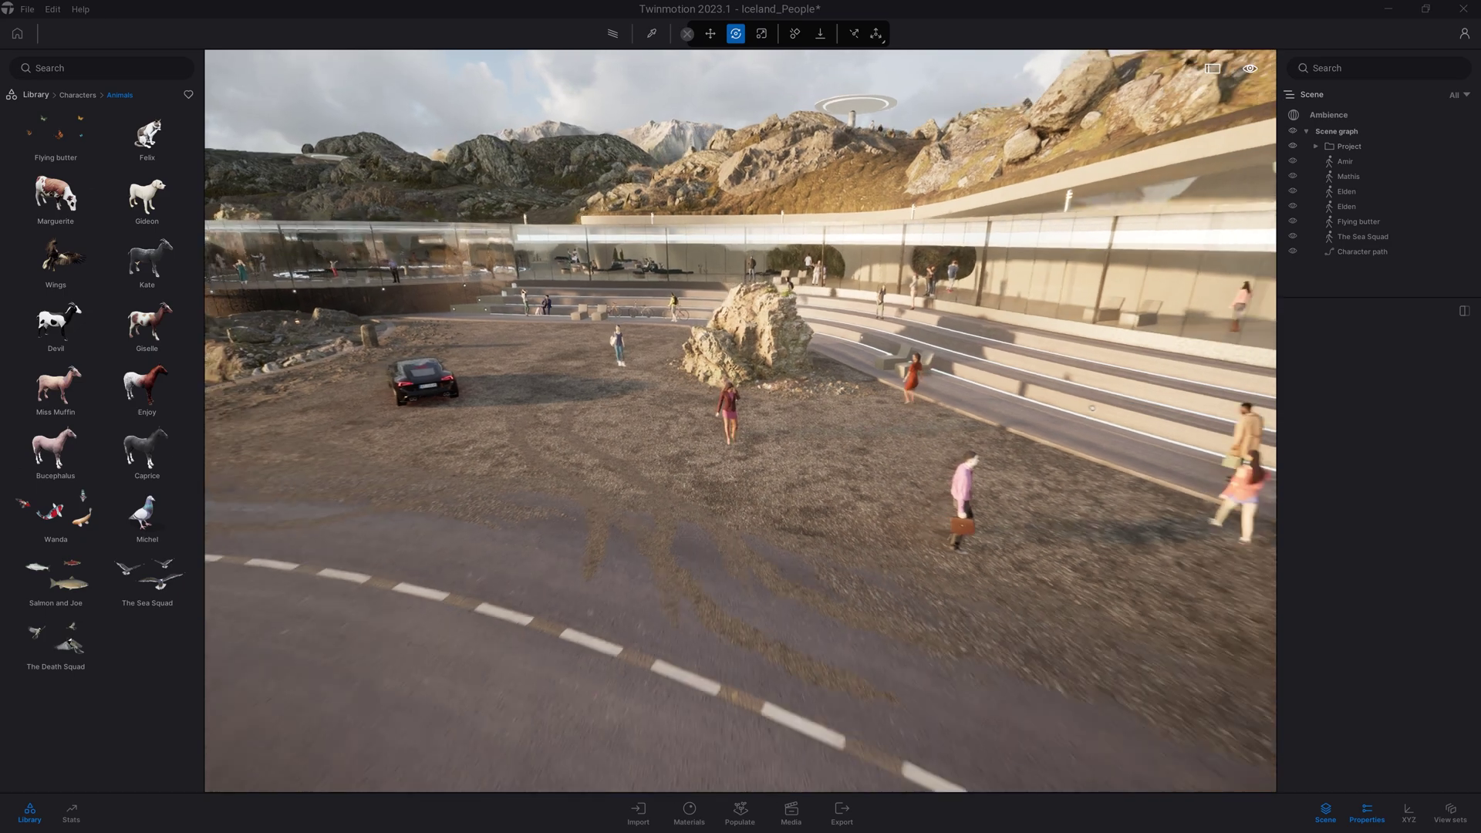
{"action": "key", "text": "s"}
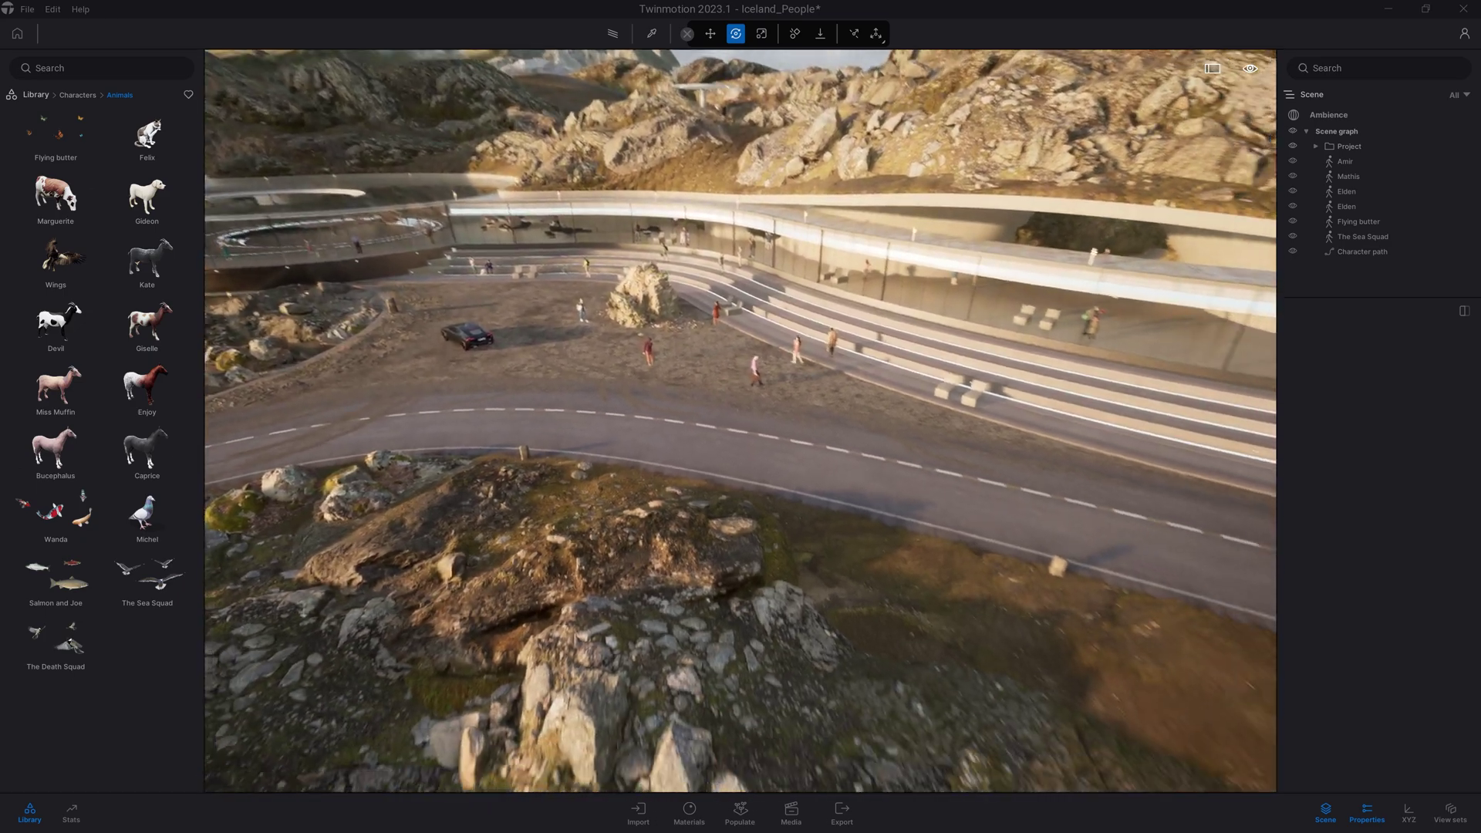
{"action": "key", "text": "s"}
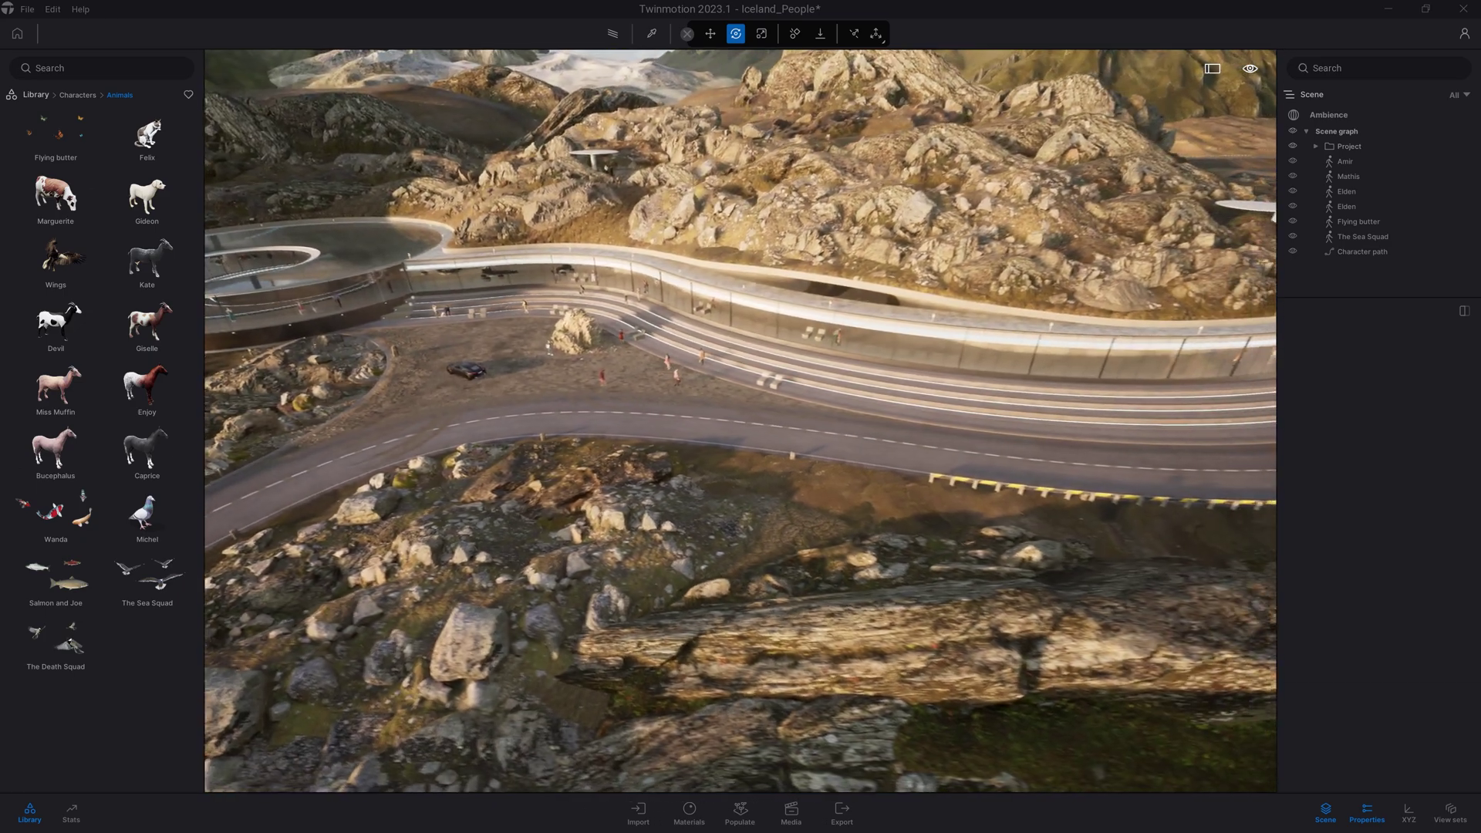
{"action": "key", "text": "s"}
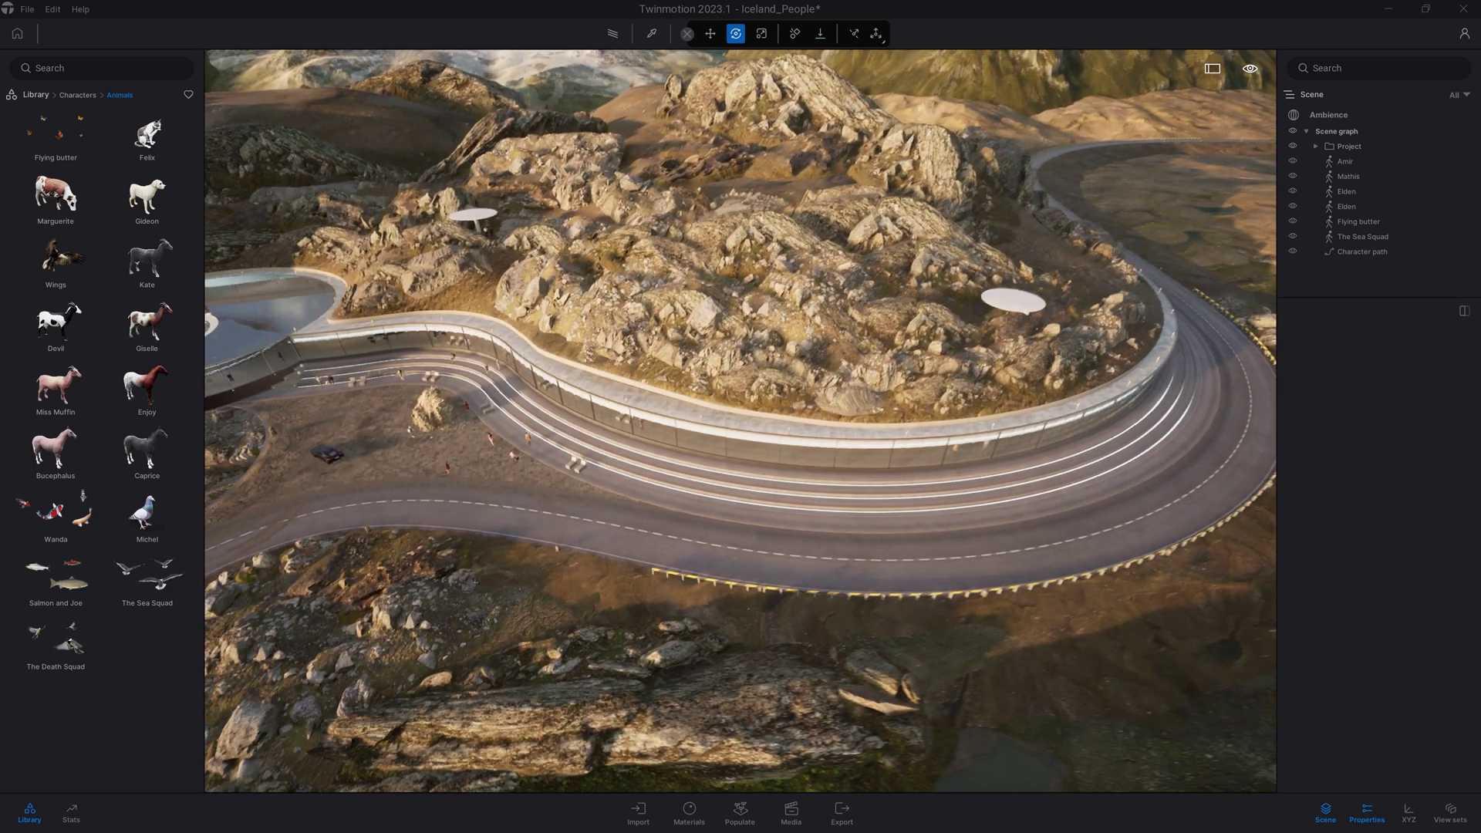
{"action": "key", "text": "s"}
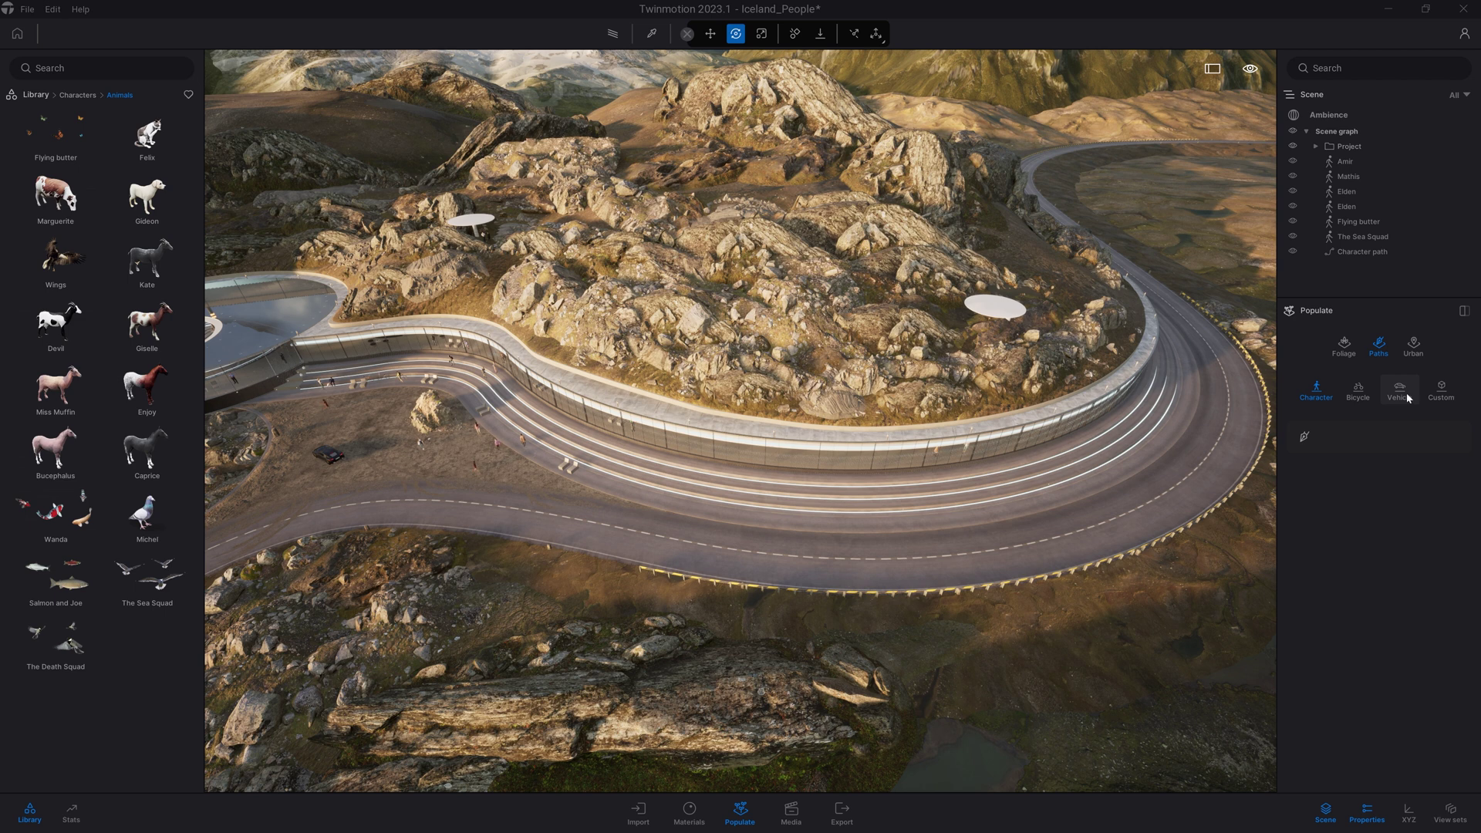
Place a vehicle path on the curving road and orbit to watch the cars drive.
{"action": "left_click", "coordinate": [1230, 429]}
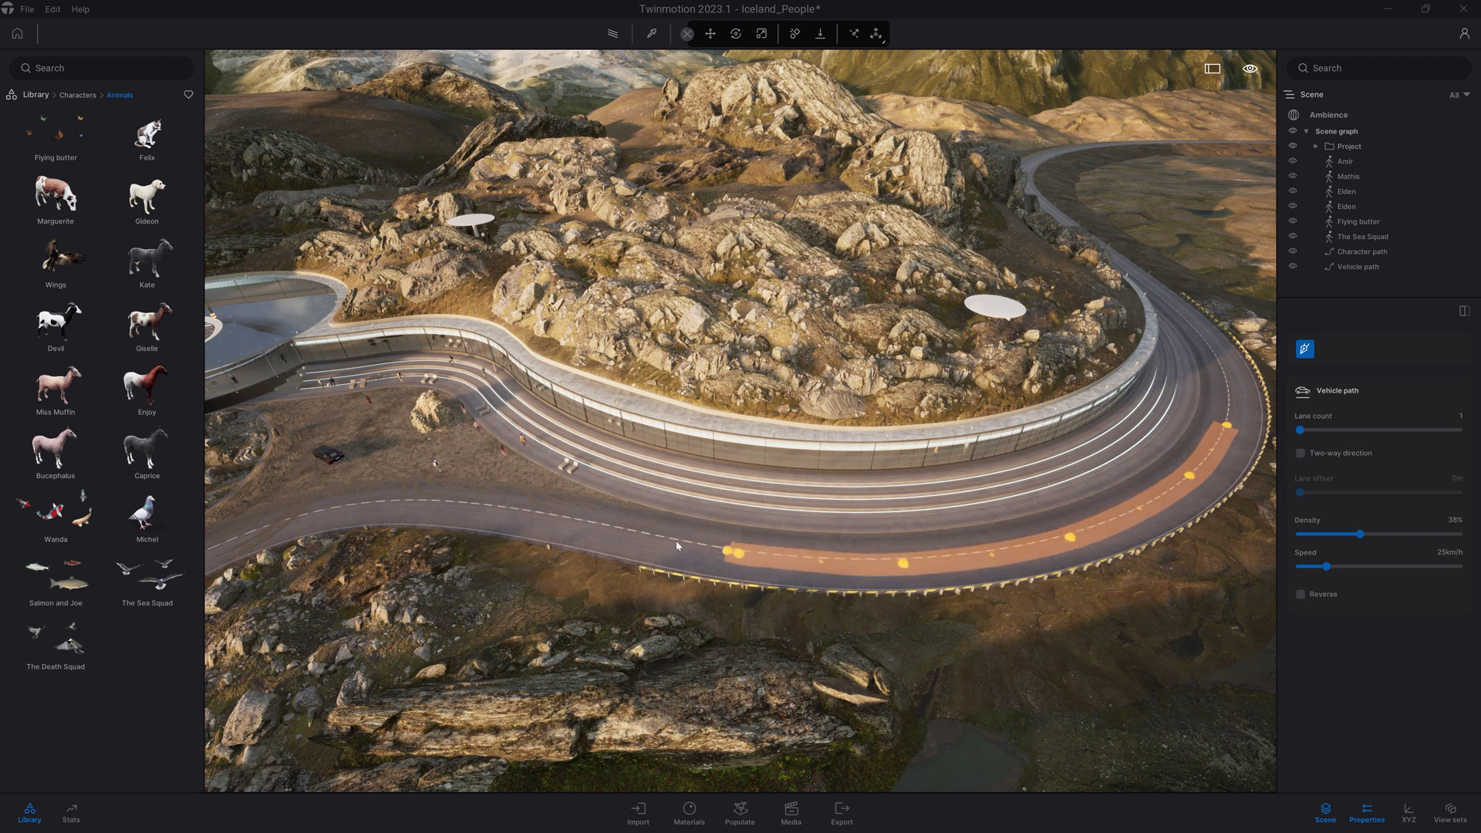
{"action": "right_click_drag", "start_coordinate": [281, 526], "coordinate": [395, 474]}
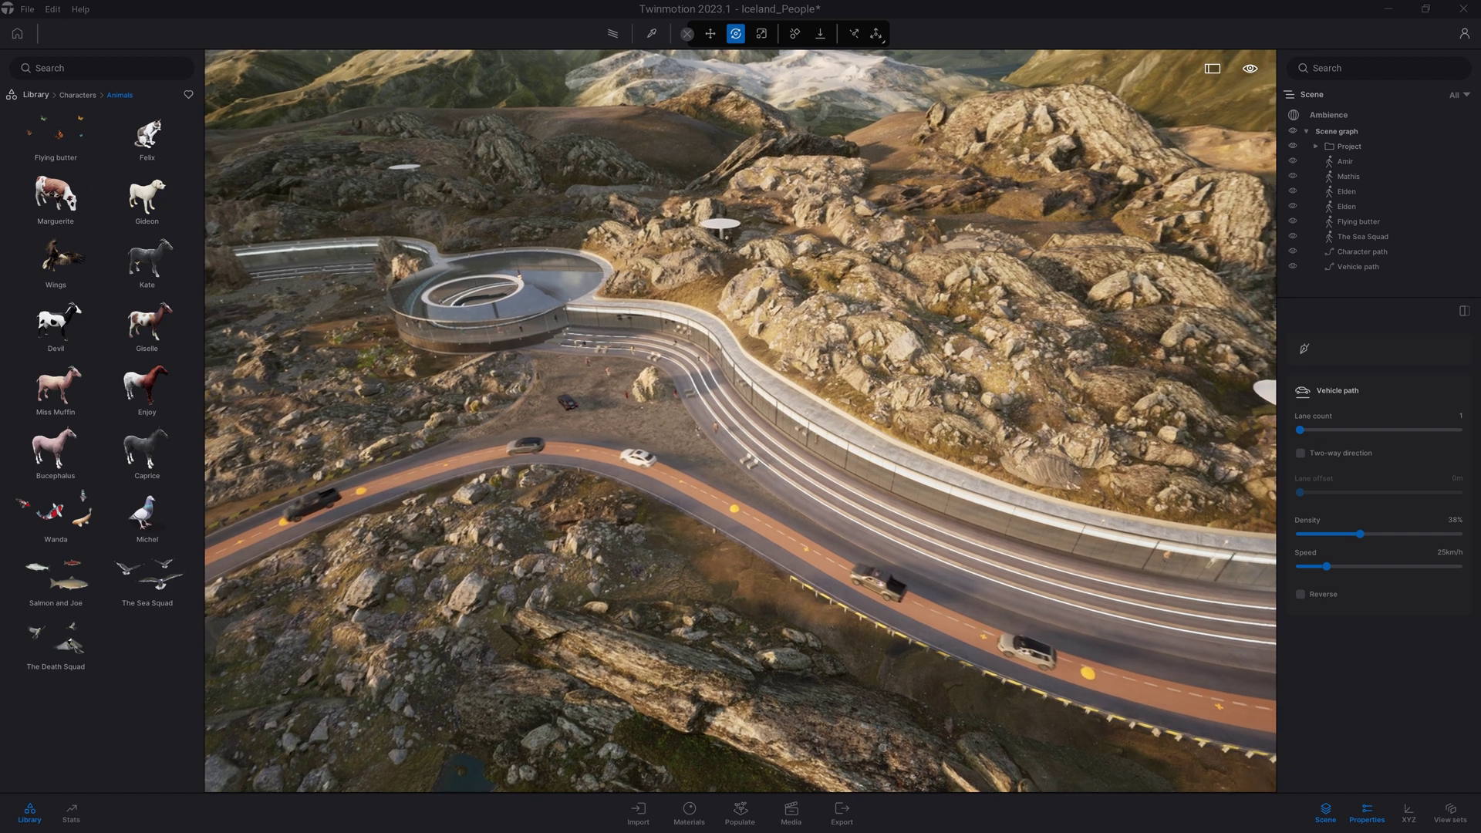
{"action": "right_click_drag", "start_coordinate": [667, 512], "coordinate": [714, 492]}
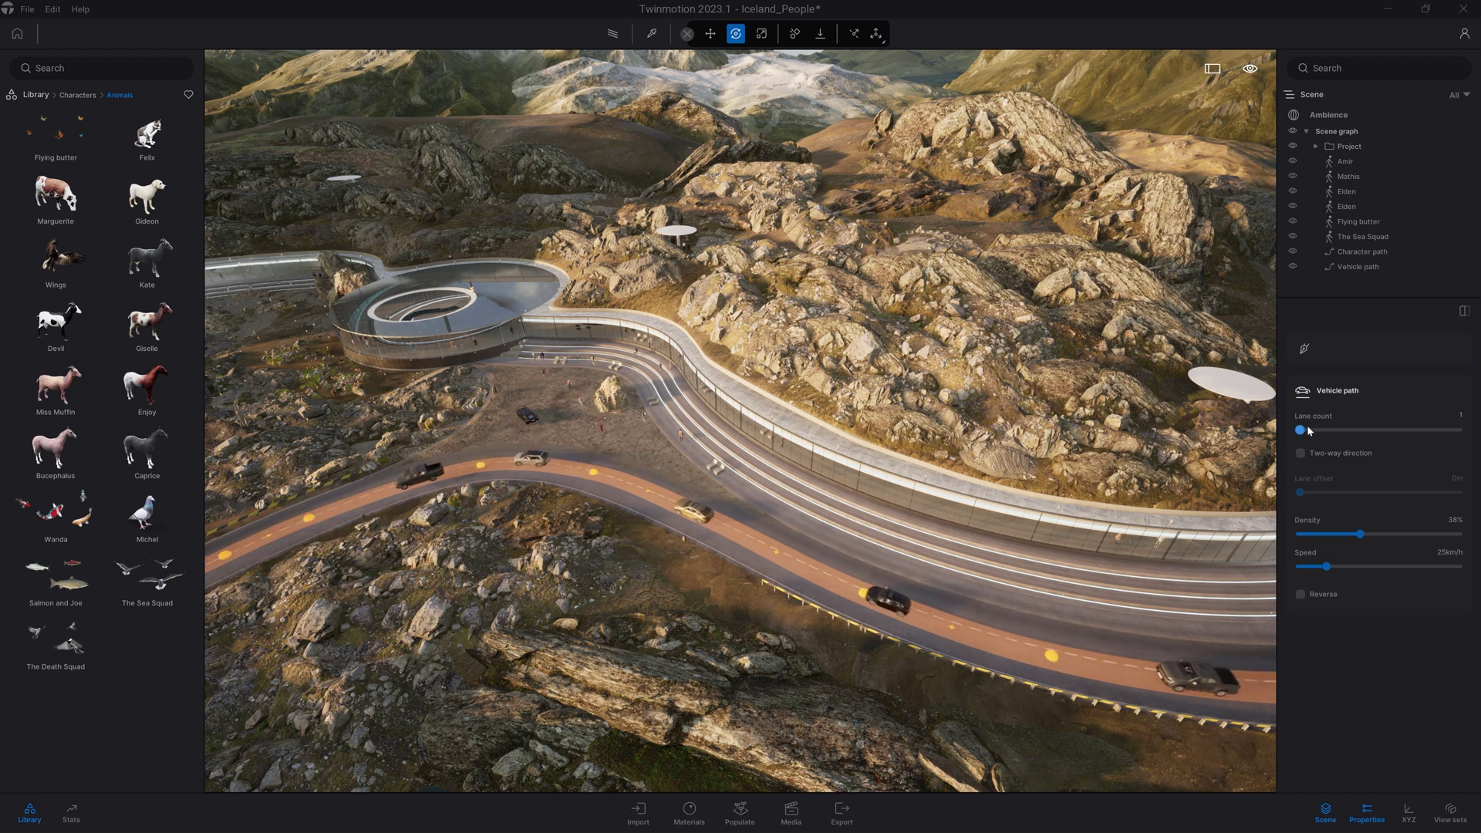
Set the vehicle path to one lane, two-way direction, low density and a much higher speed.
{"action": "left_click_drag", "start_coordinate": [1303, 431], "coordinate": [1343, 430]}
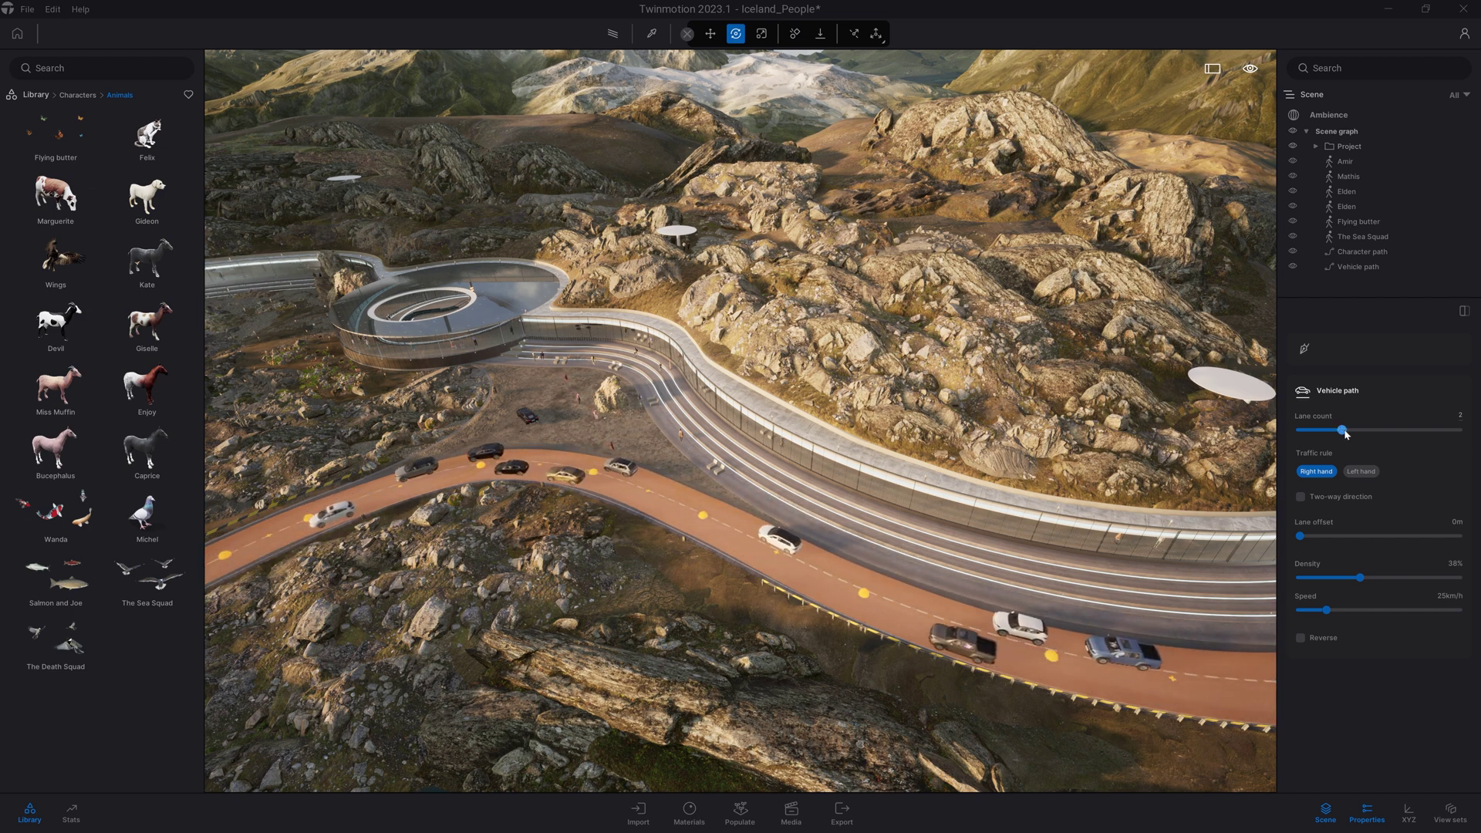
{"action": "left_click_drag", "start_coordinate": [1338, 430], "coordinate": [1299, 429]}
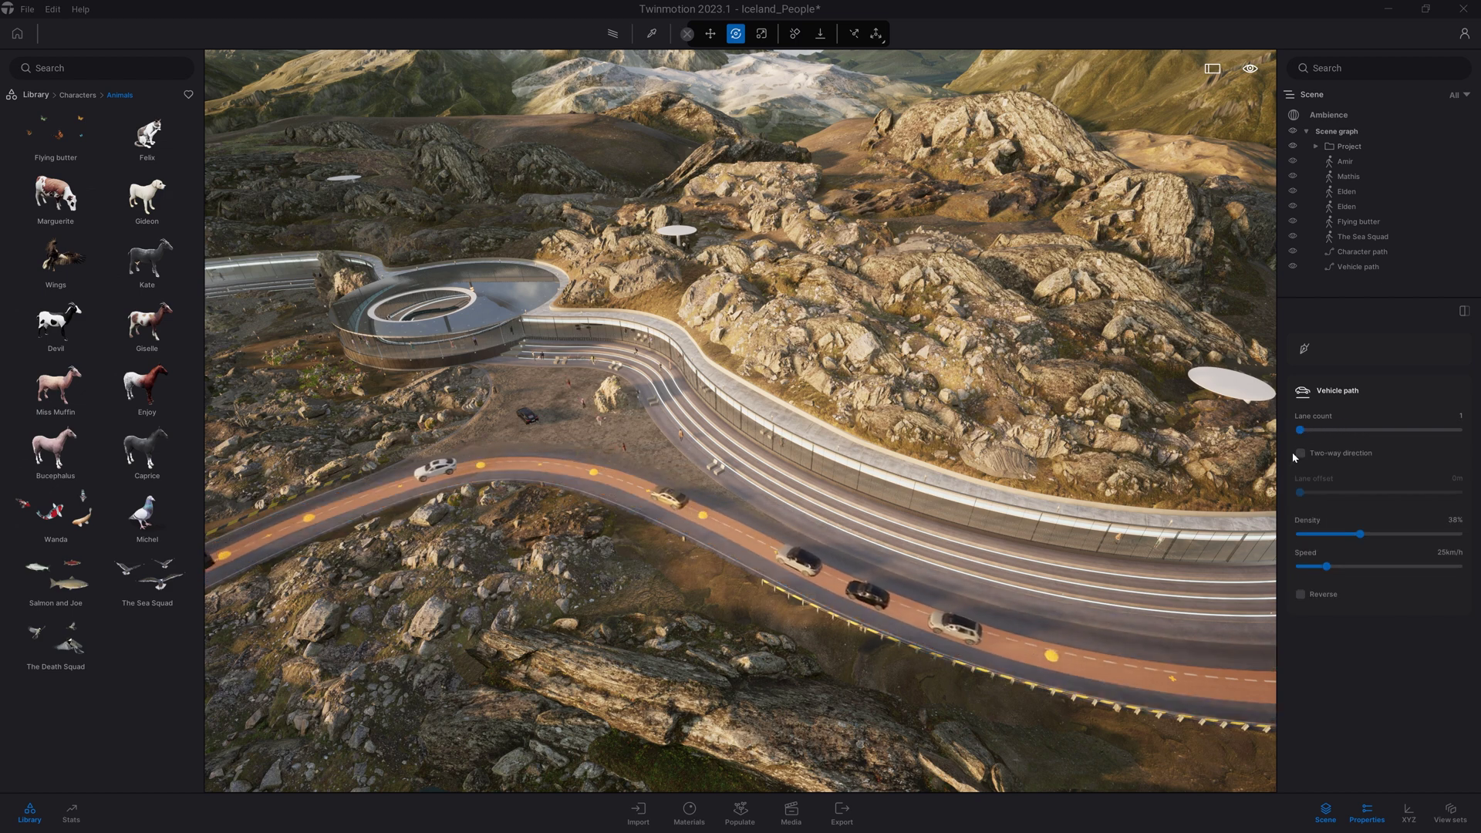
{"action": "left_click", "coordinate": [1300, 453]}
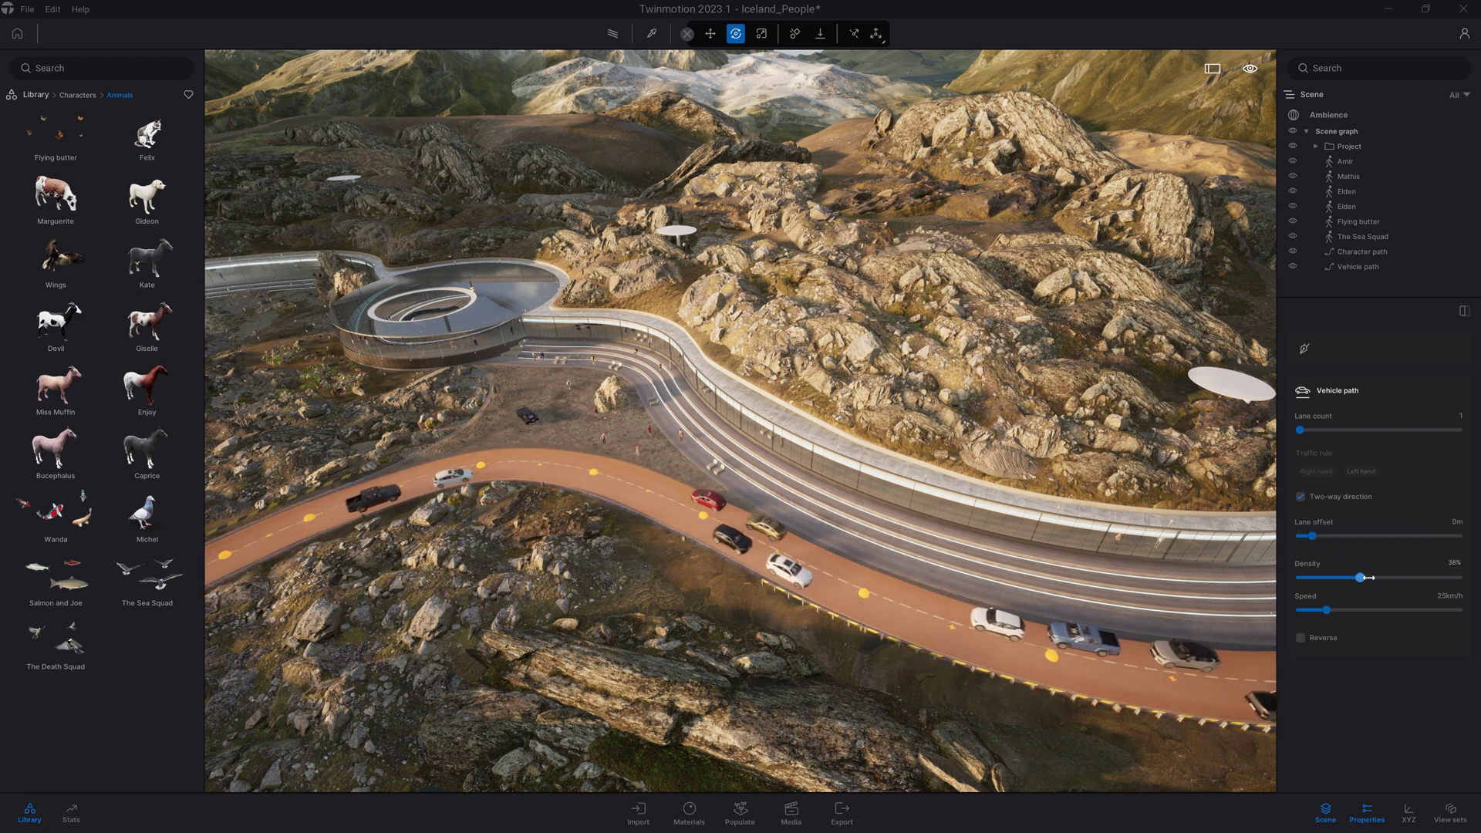
{"action": "left_click", "coordinate": [1432, 580]}
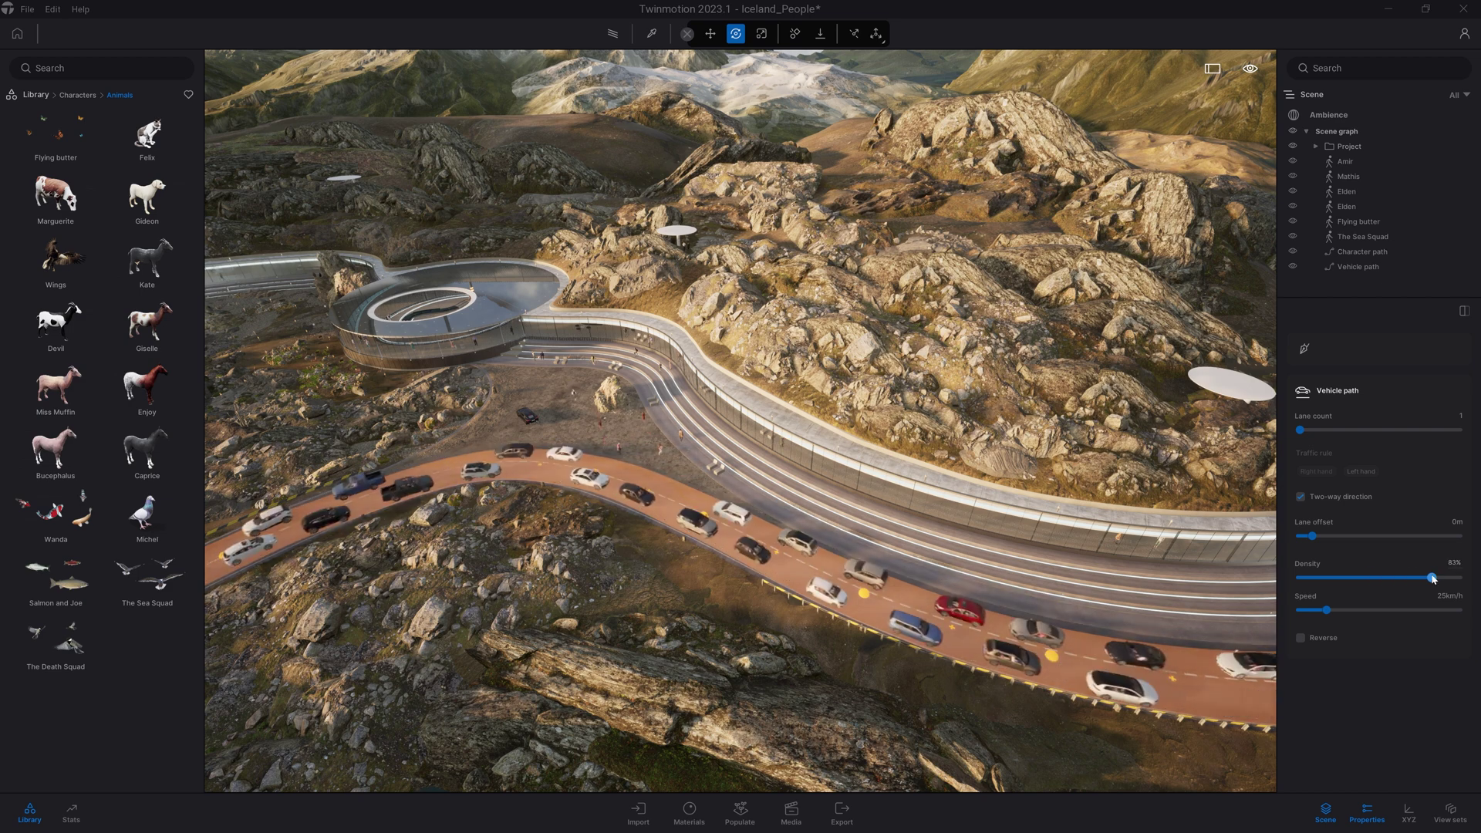
{"action": "left_click", "coordinate": [1308, 579]}
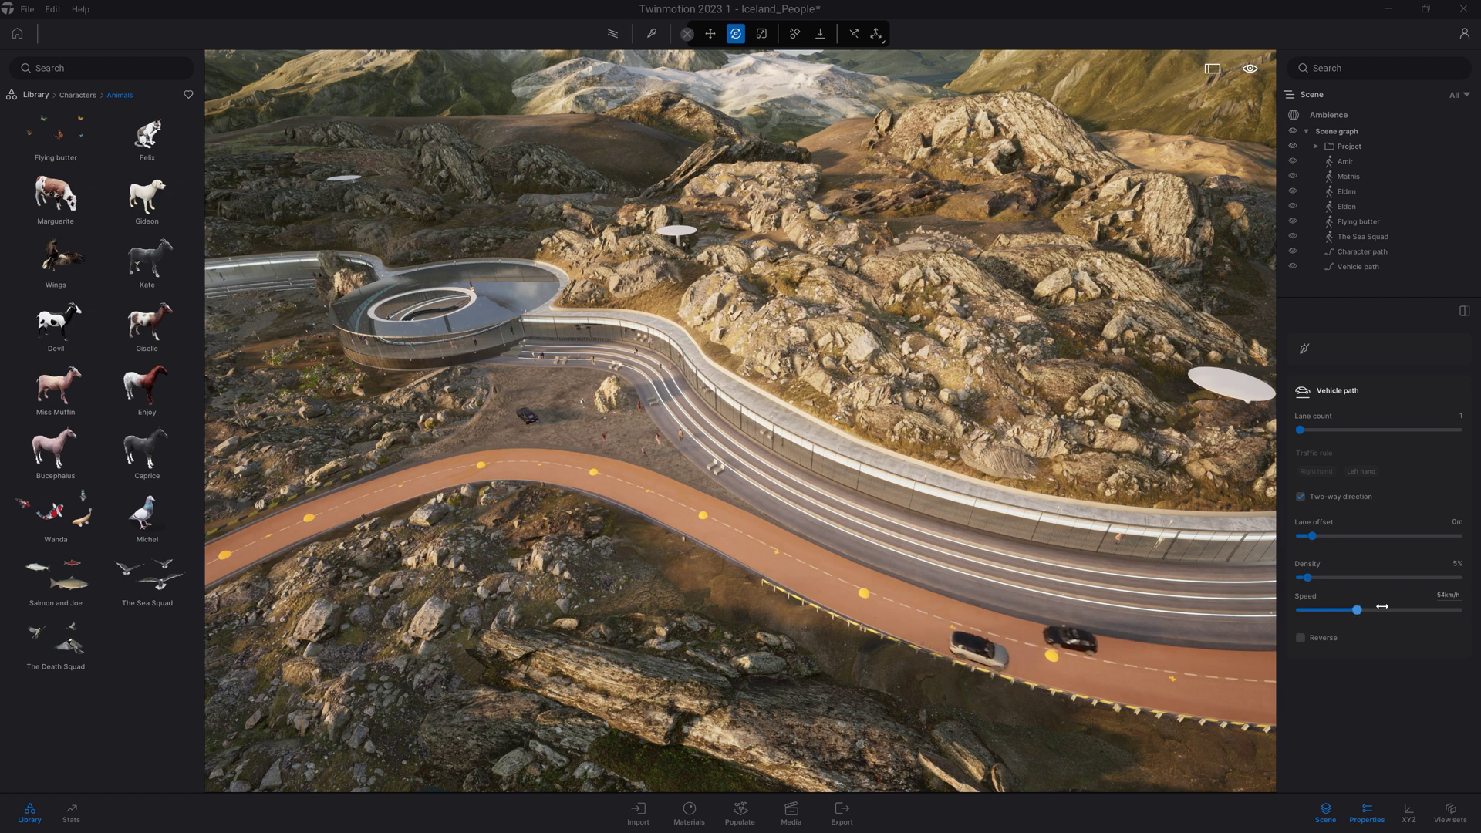
{"action": "left_click_drag", "start_coordinate": [1391, 609], "coordinate": [1474, 605]}
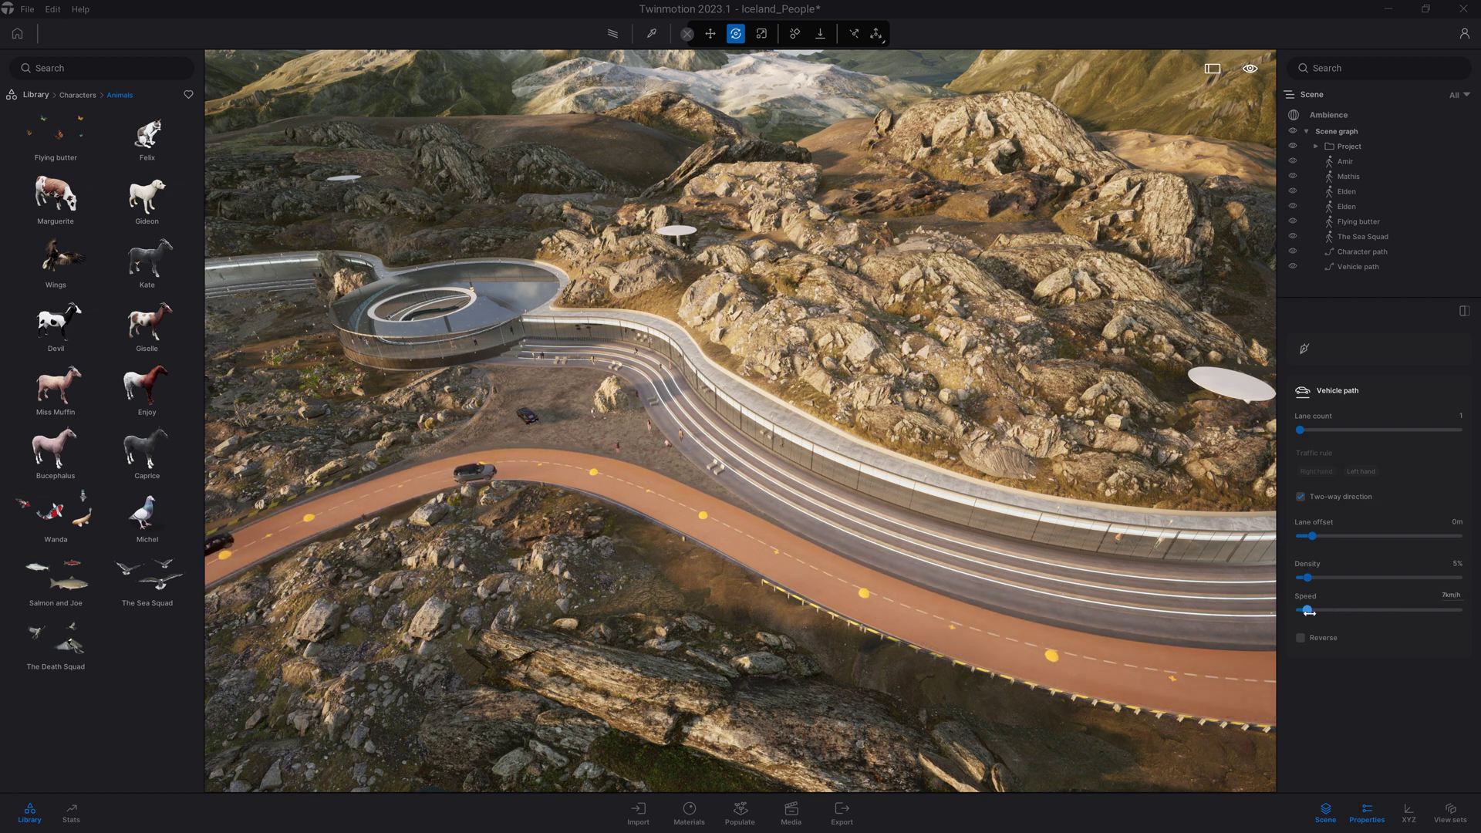
Deselect the vehicle path and fly down to ground level beside the black car.
{"action": "left_click", "coordinate": [810, 579]}
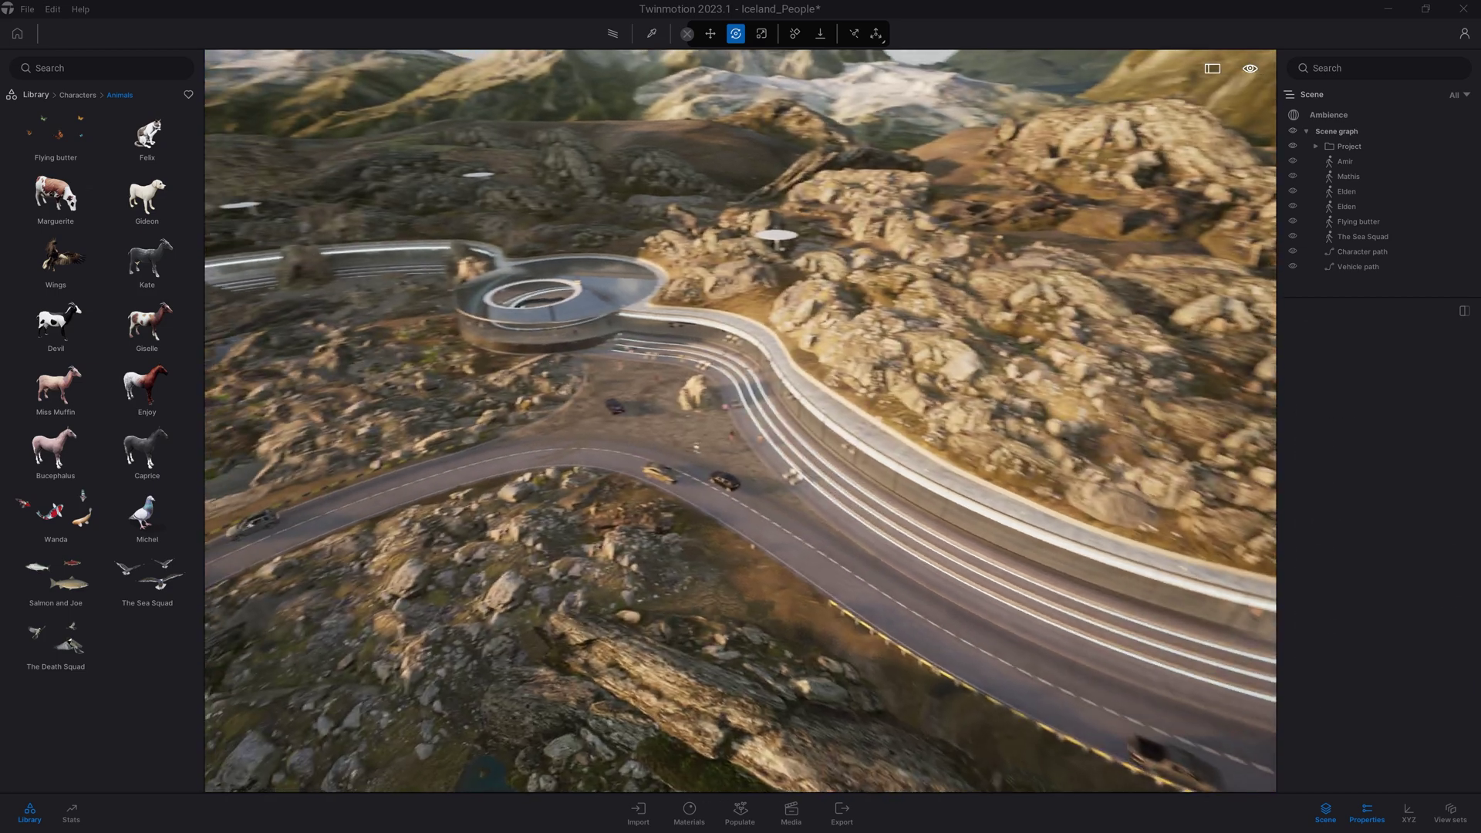
{"action": "right_click_drag", "start_coordinate": [741, 463], "coordinate": [579, 405]}
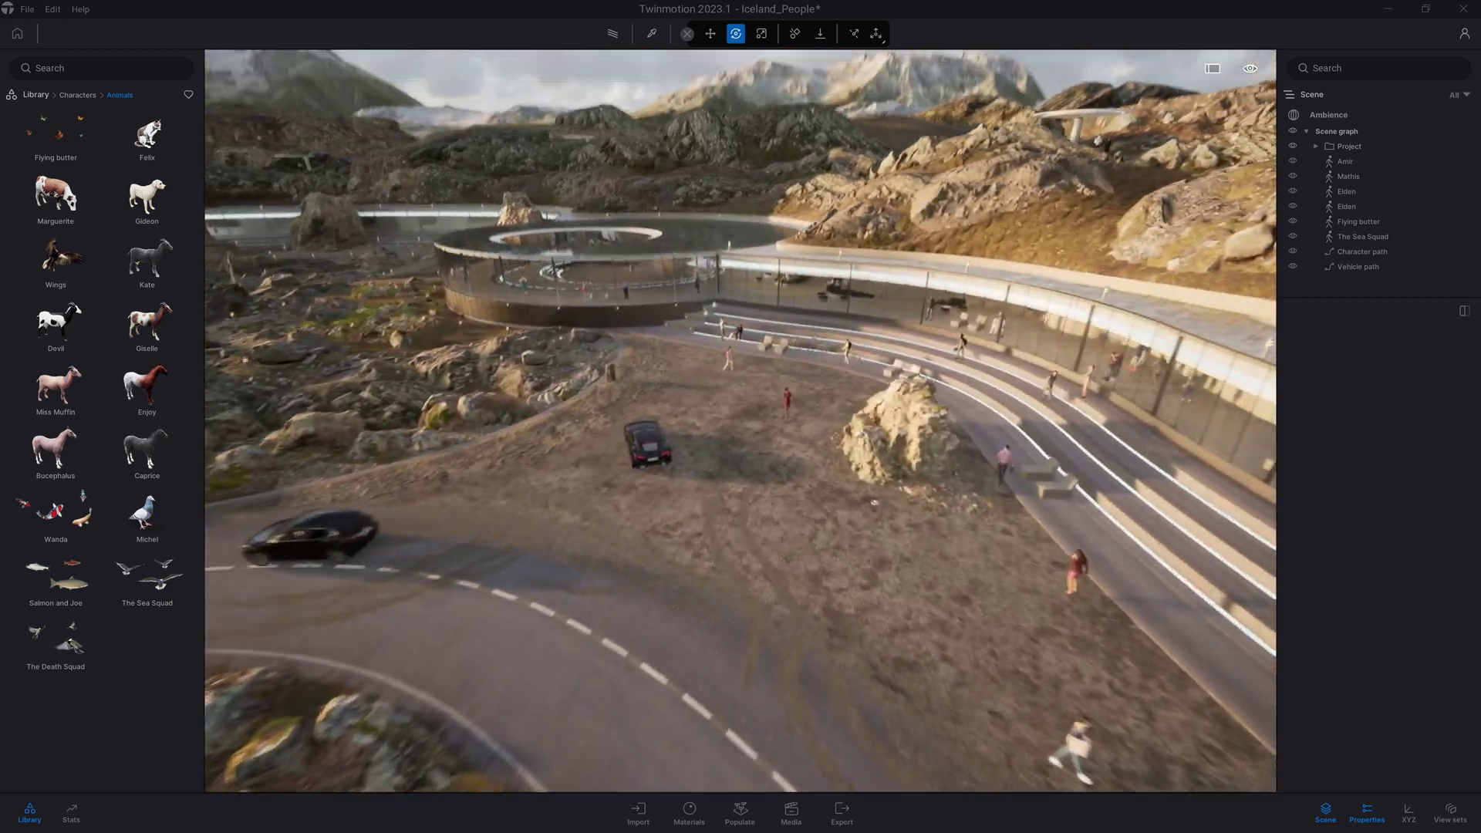
{"action": "right_click_drag", "start_coordinate": [741, 348], "coordinate": [906, 479]}
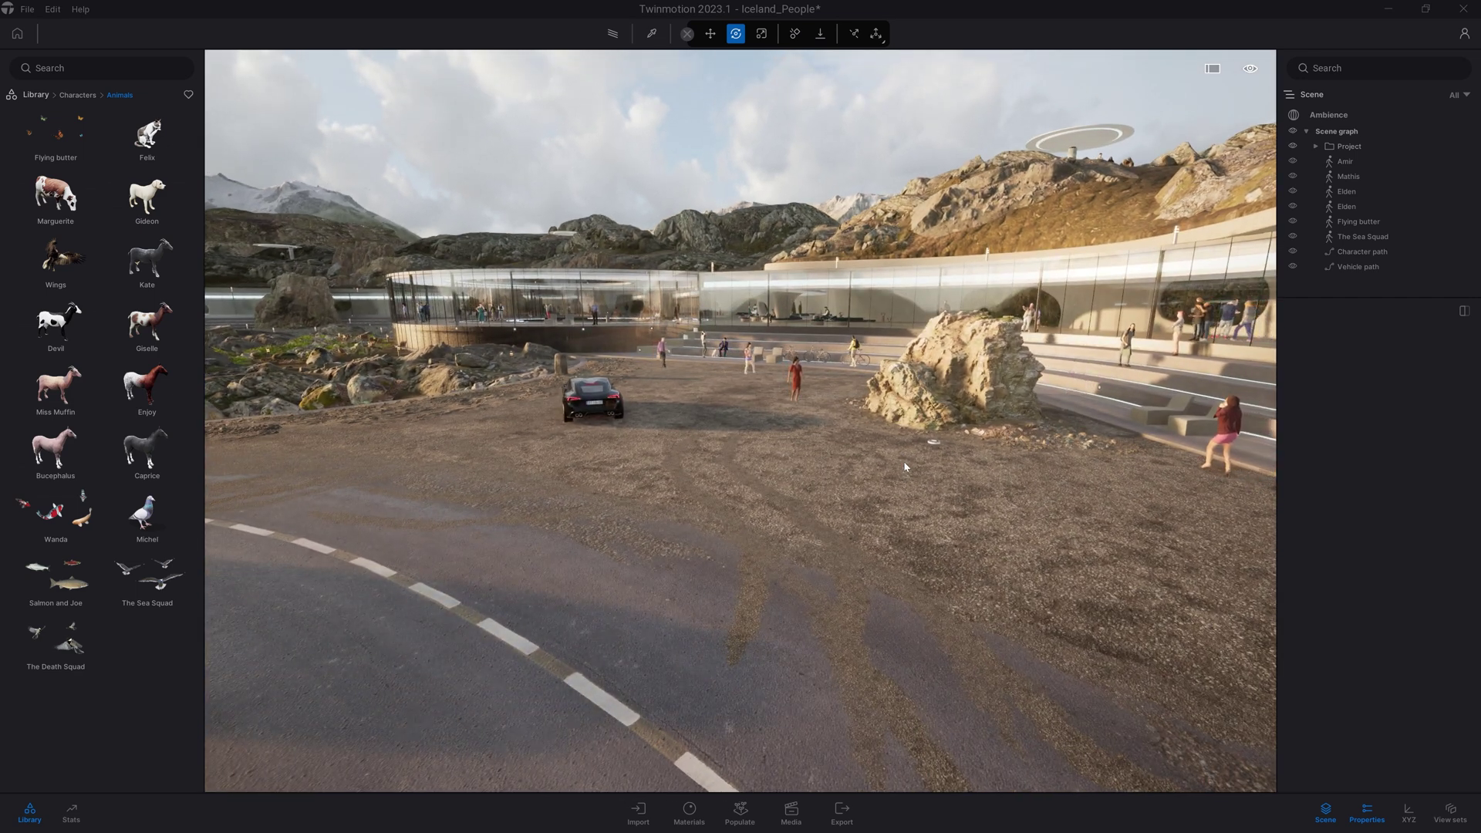
Draw a three-point custom path across the plaza, then return to the character categories.
{"action": "left_click", "coordinate": [742, 813]}
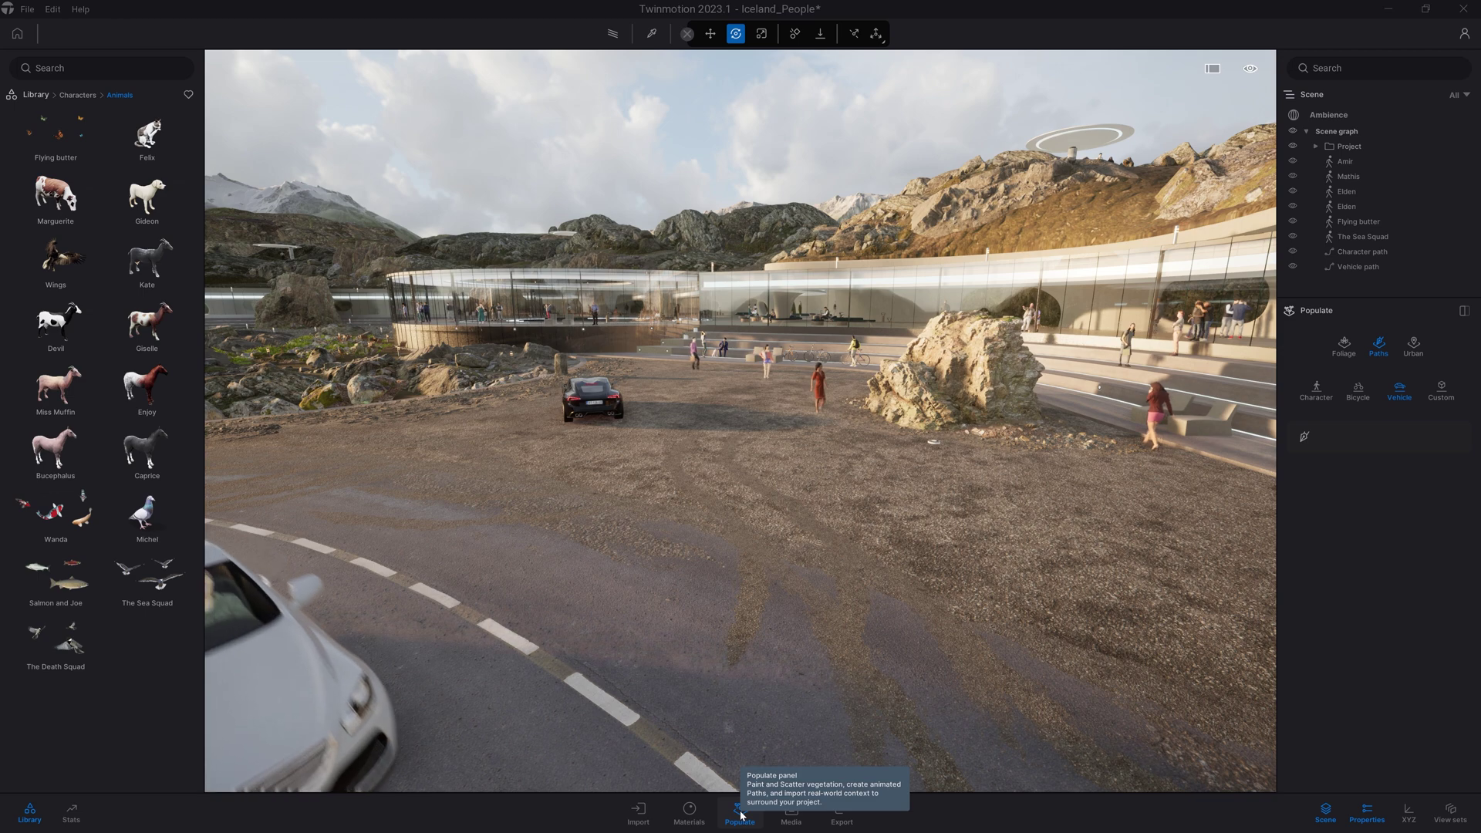
{"action": "left_click", "coordinate": [1441, 389]}
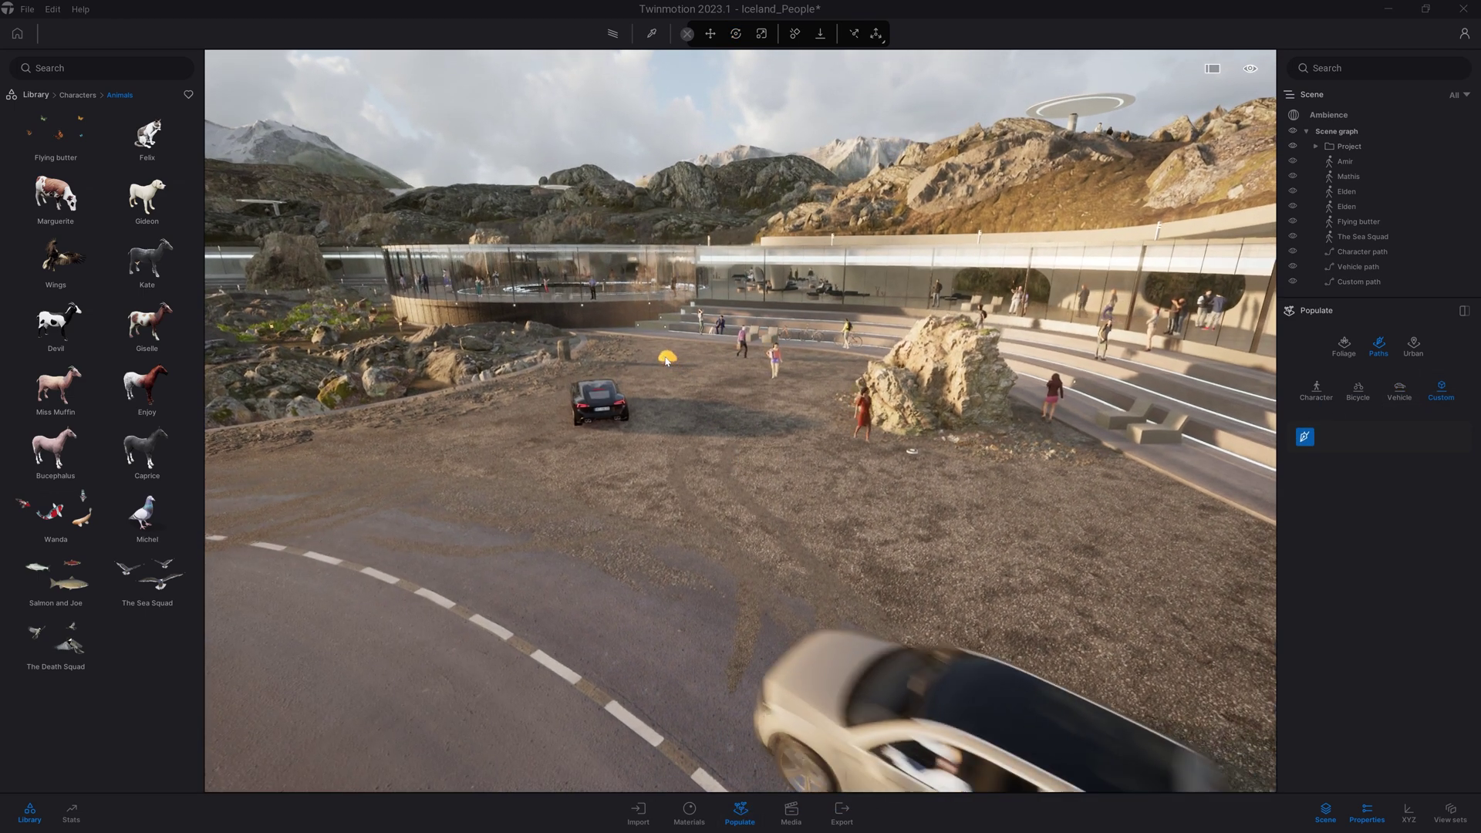
{"action": "left_click", "coordinate": [678, 383]}
{"action": "left_click", "coordinate": [733, 471]}
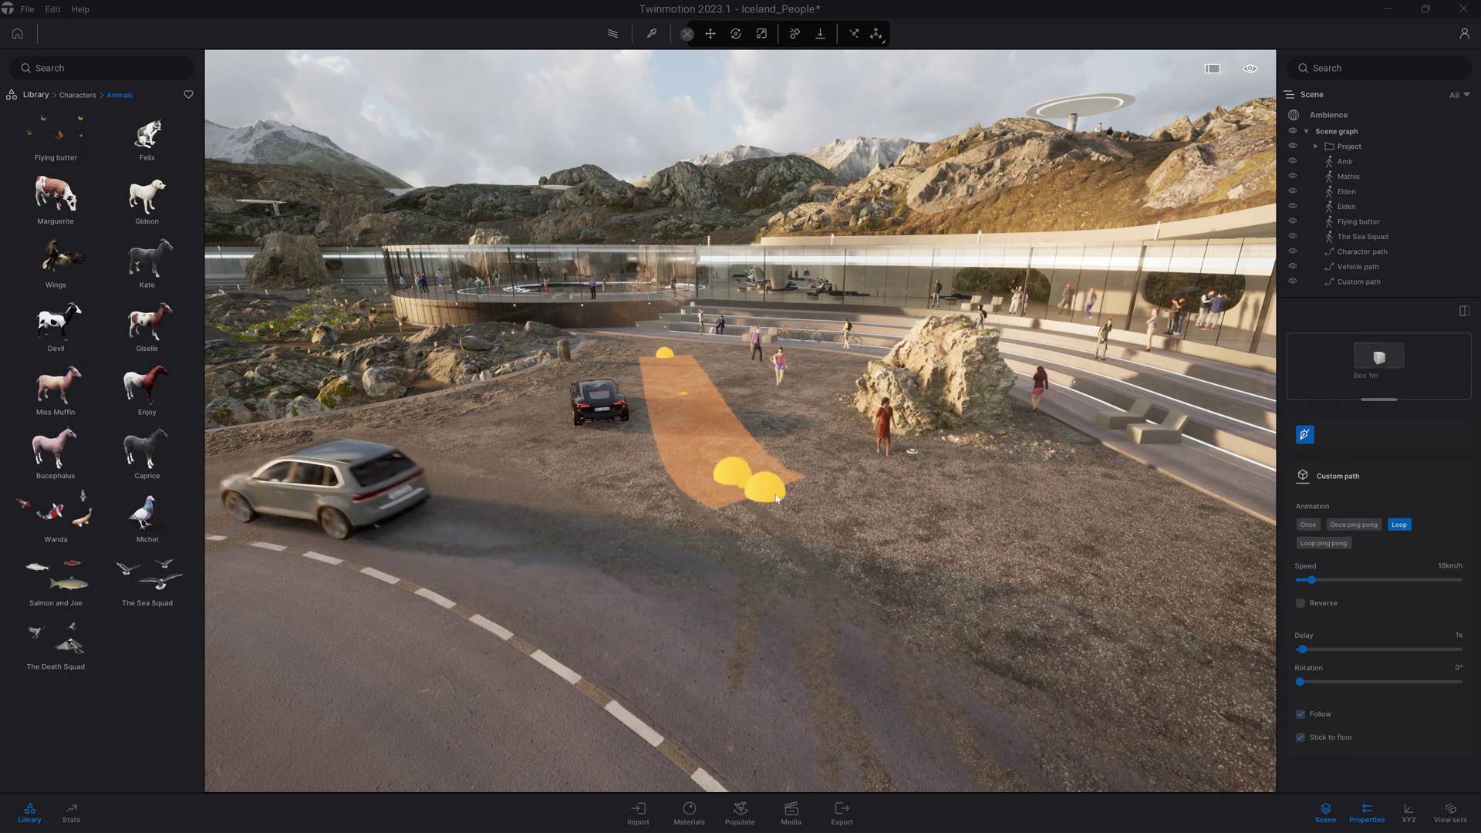
{"action": "left_click", "coordinate": [1099, 609]}
{"action": "key", "text": "Escape"}
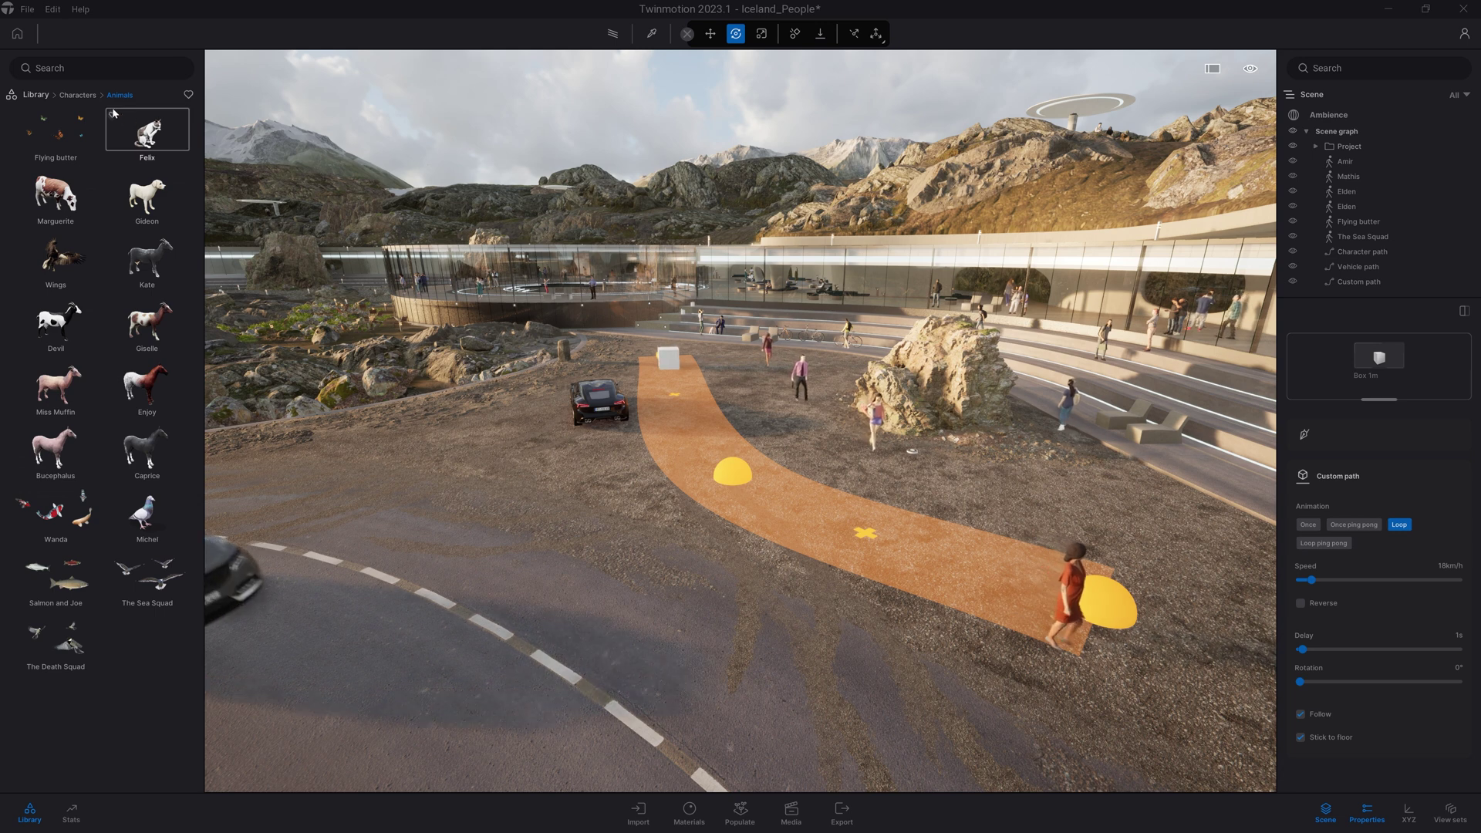
{"action": "left_click", "coordinate": [78, 95]}
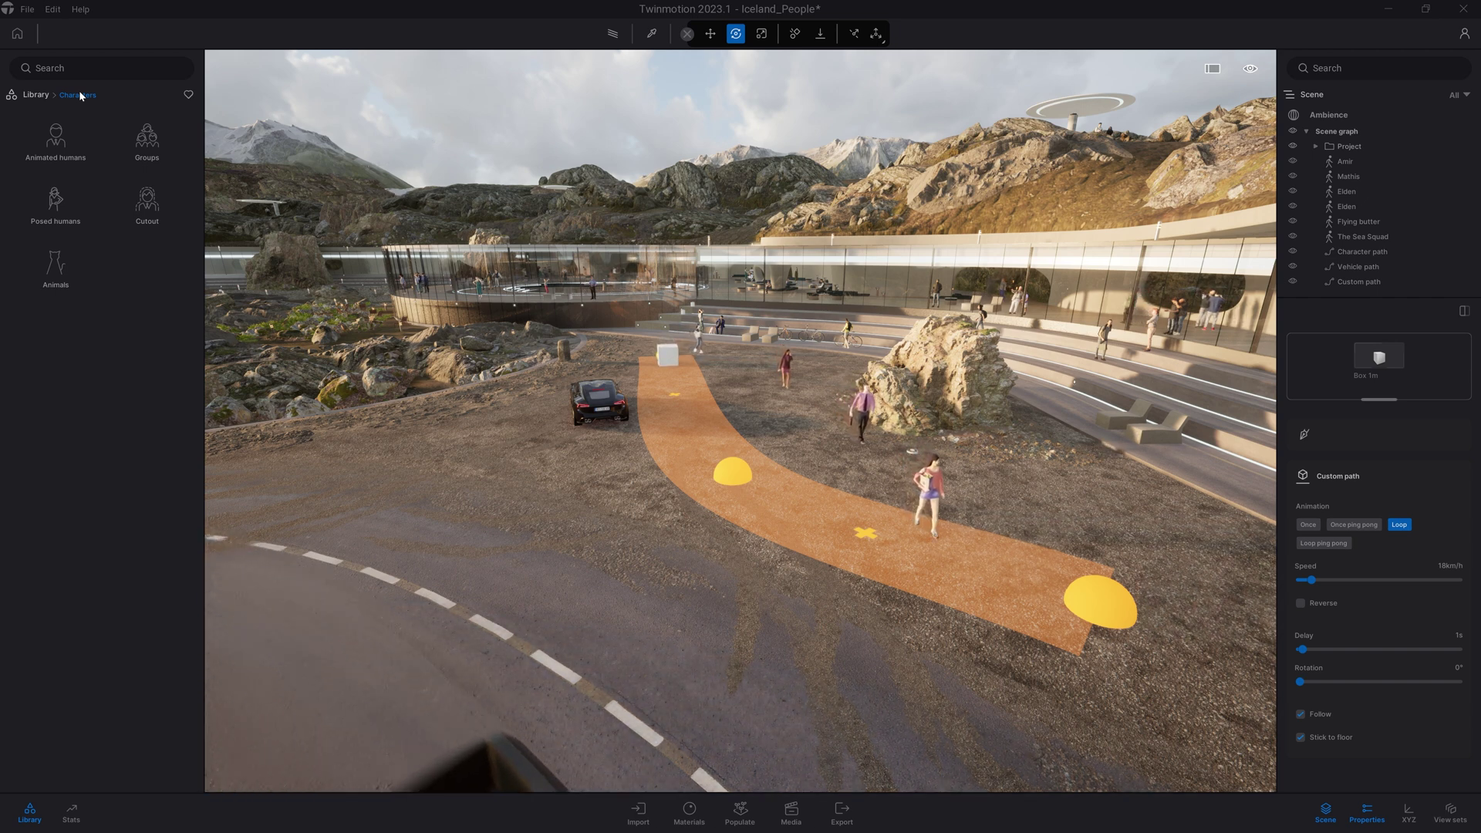
Drop Amir from Animated humans onto the custom path and set his speed to 4 km/h.
{"action": "left_click", "coordinate": [59, 136]}
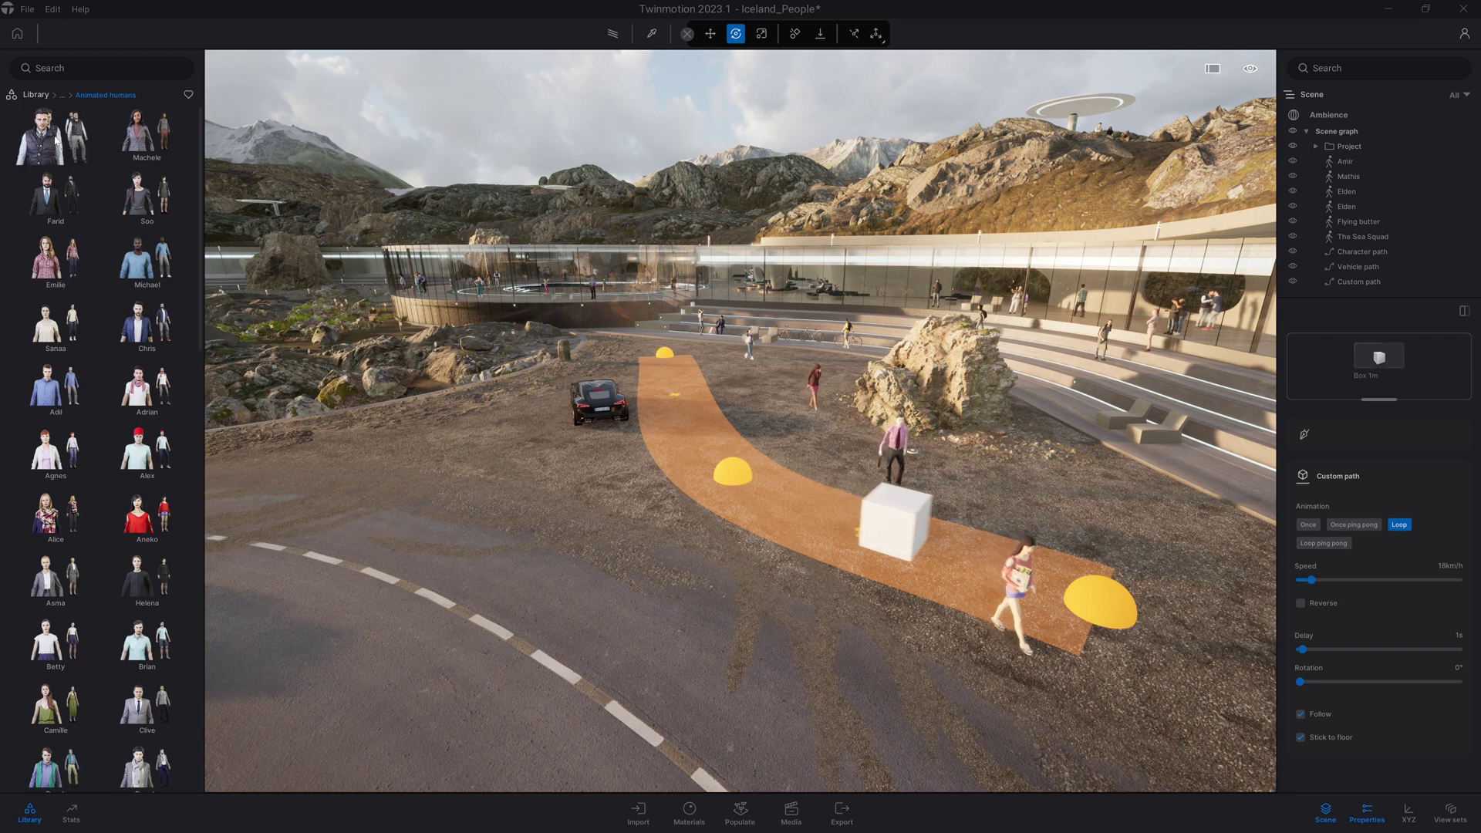
{"action": "left_click_drag", "start_coordinate": [55, 131], "coordinate": [1377, 359]}
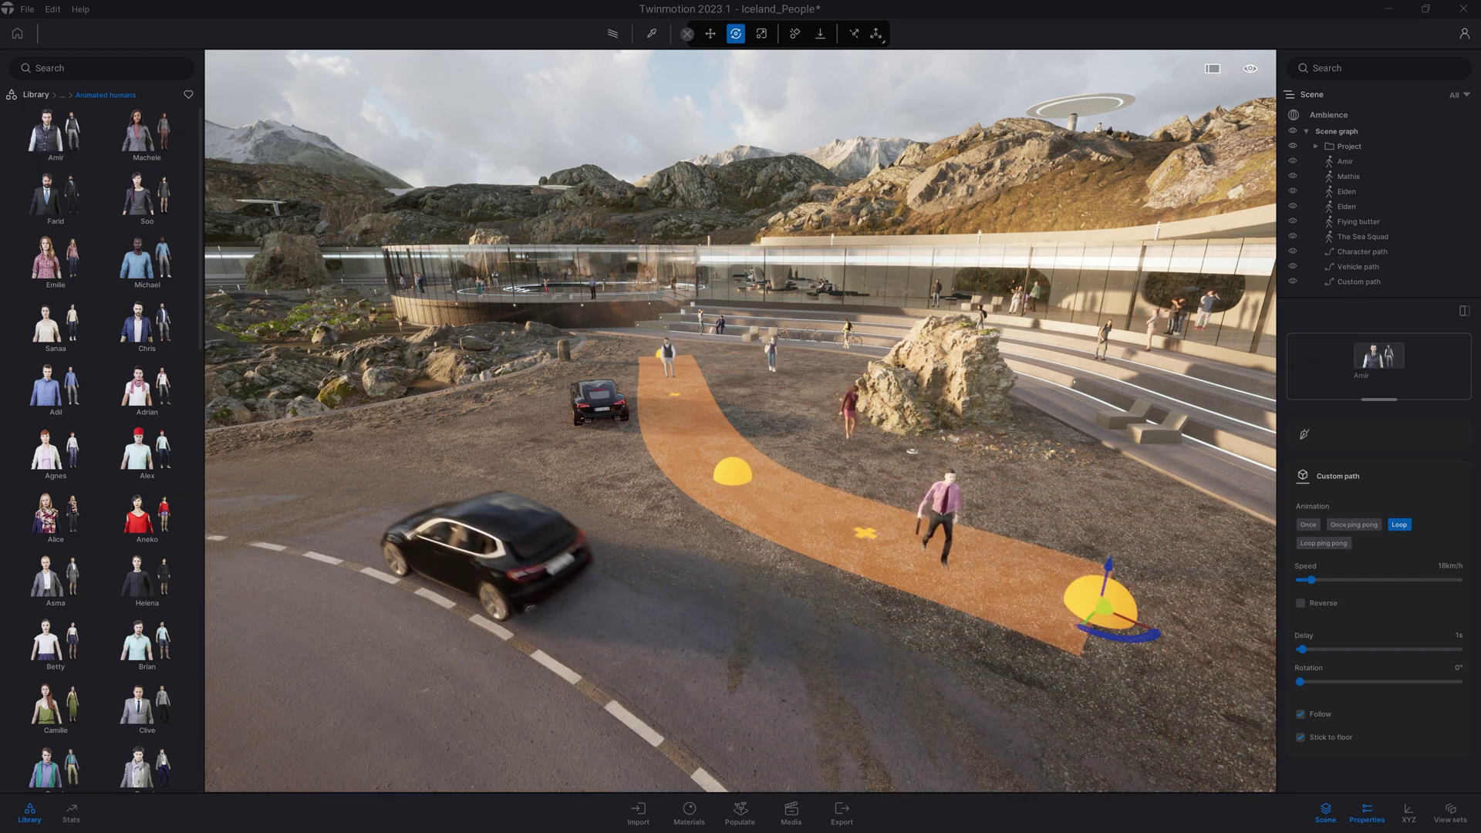
{"action": "key", "text": "w"}
{"action": "right_click_drag", "start_coordinate": [741, 463], "coordinate": [463, 463]}
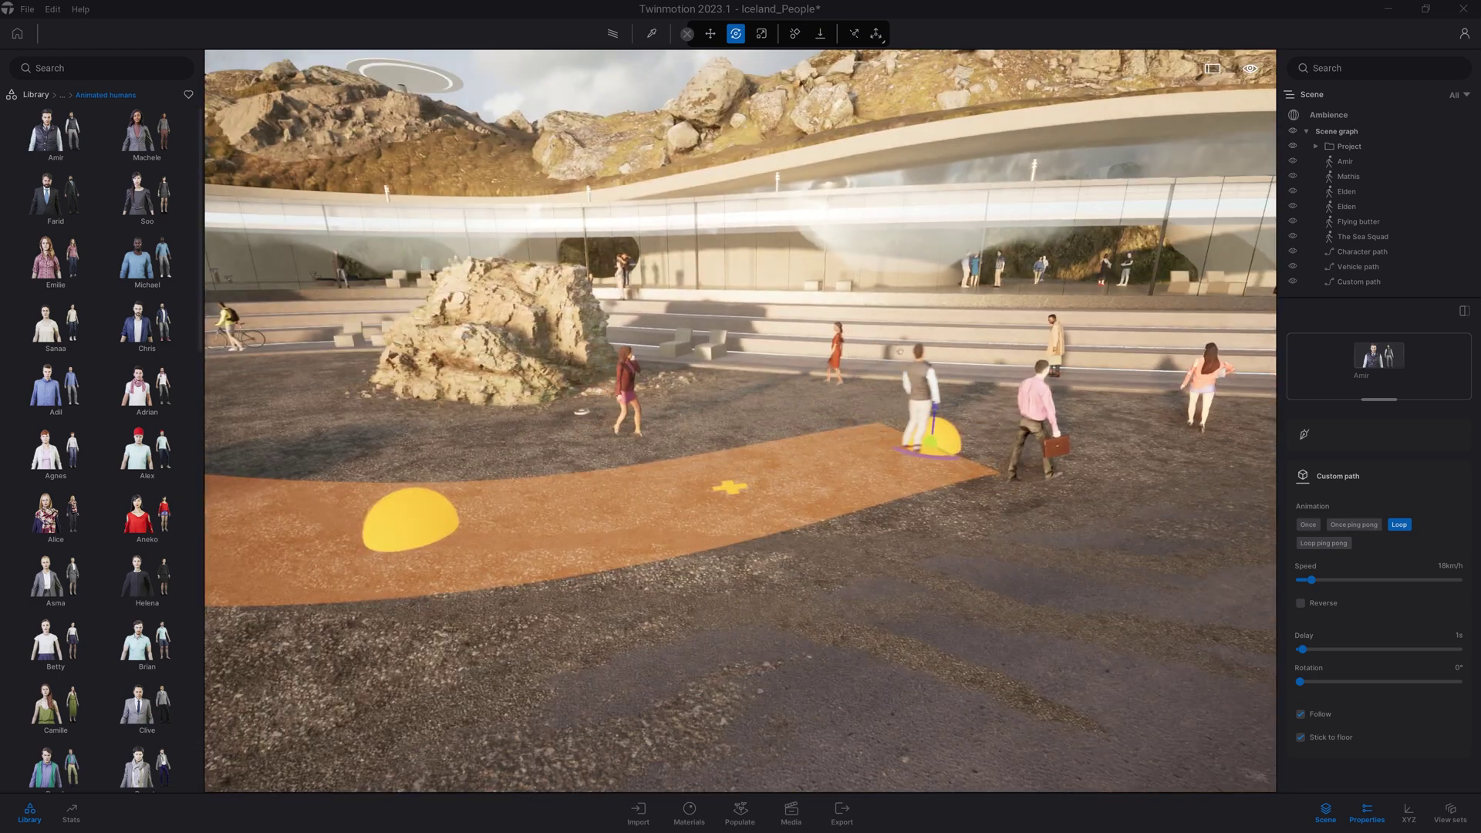
{"action": "mouse_move", "coordinate": [741, 463]}
{"action": "right_mouse_down"}
{"action": "mouse_move", "coordinate": [972, 463]}
{"action": "mouse_move", "coordinate": [879, 417]}
{"action": "mouse_move", "coordinate": [913, 433]}
{"action": "right_mouse_up"}
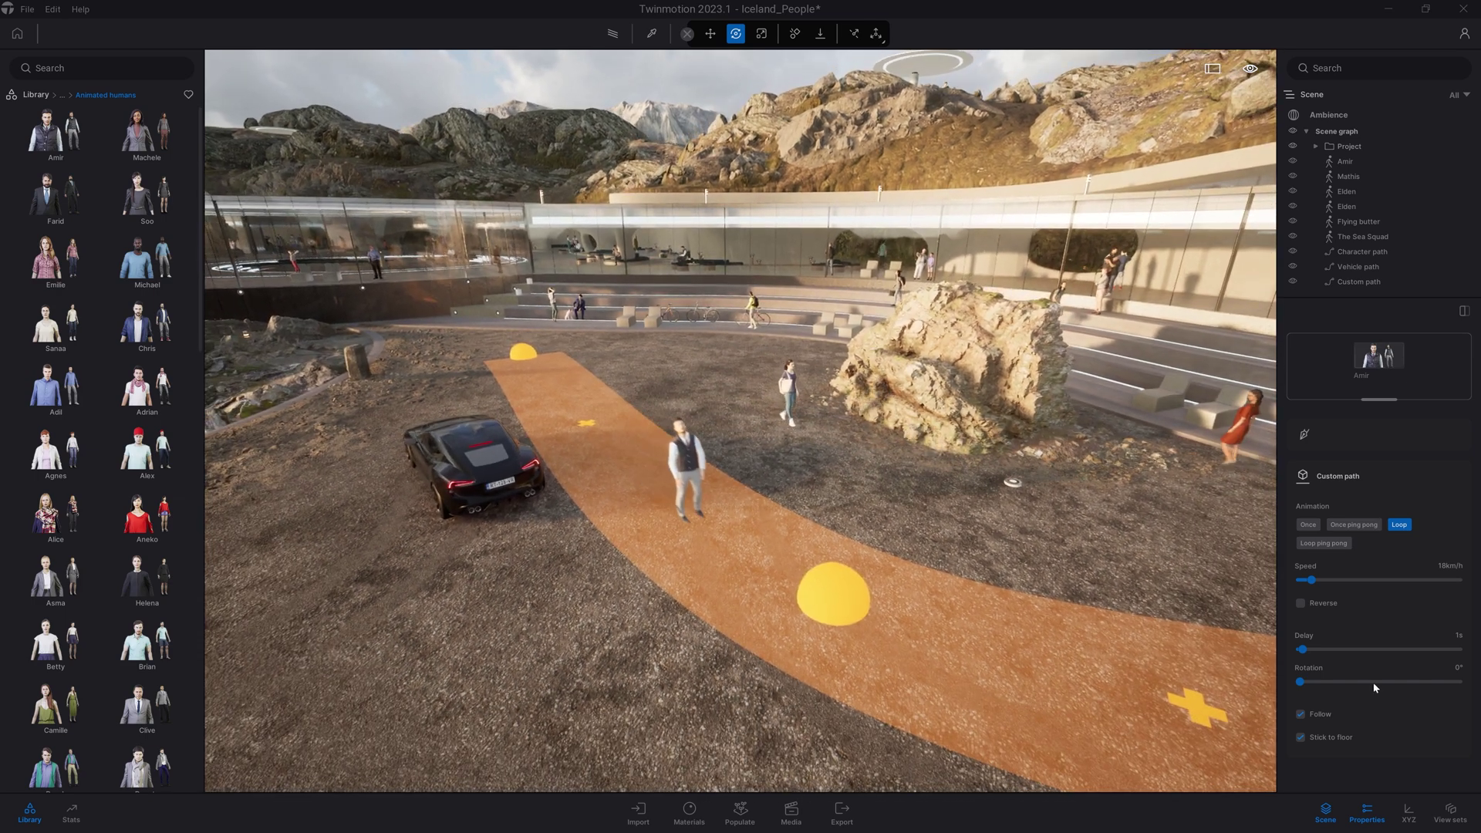
{"action": "left_click", "coordinate": [1449, 566]}
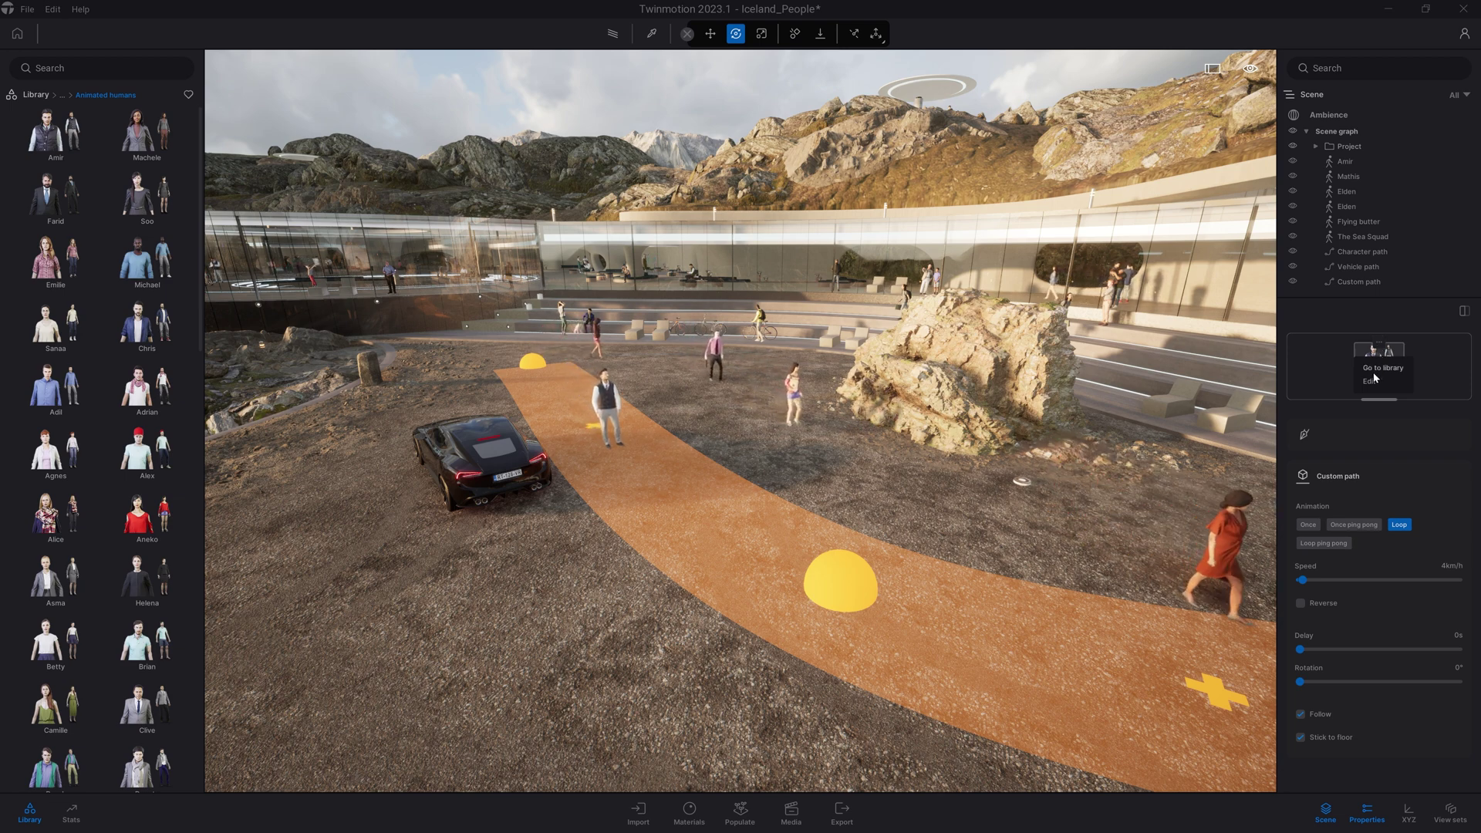
Set Amir's pose to Walking in his character settings.
{"action": "left_click", "coordinate": [1374, 382]}
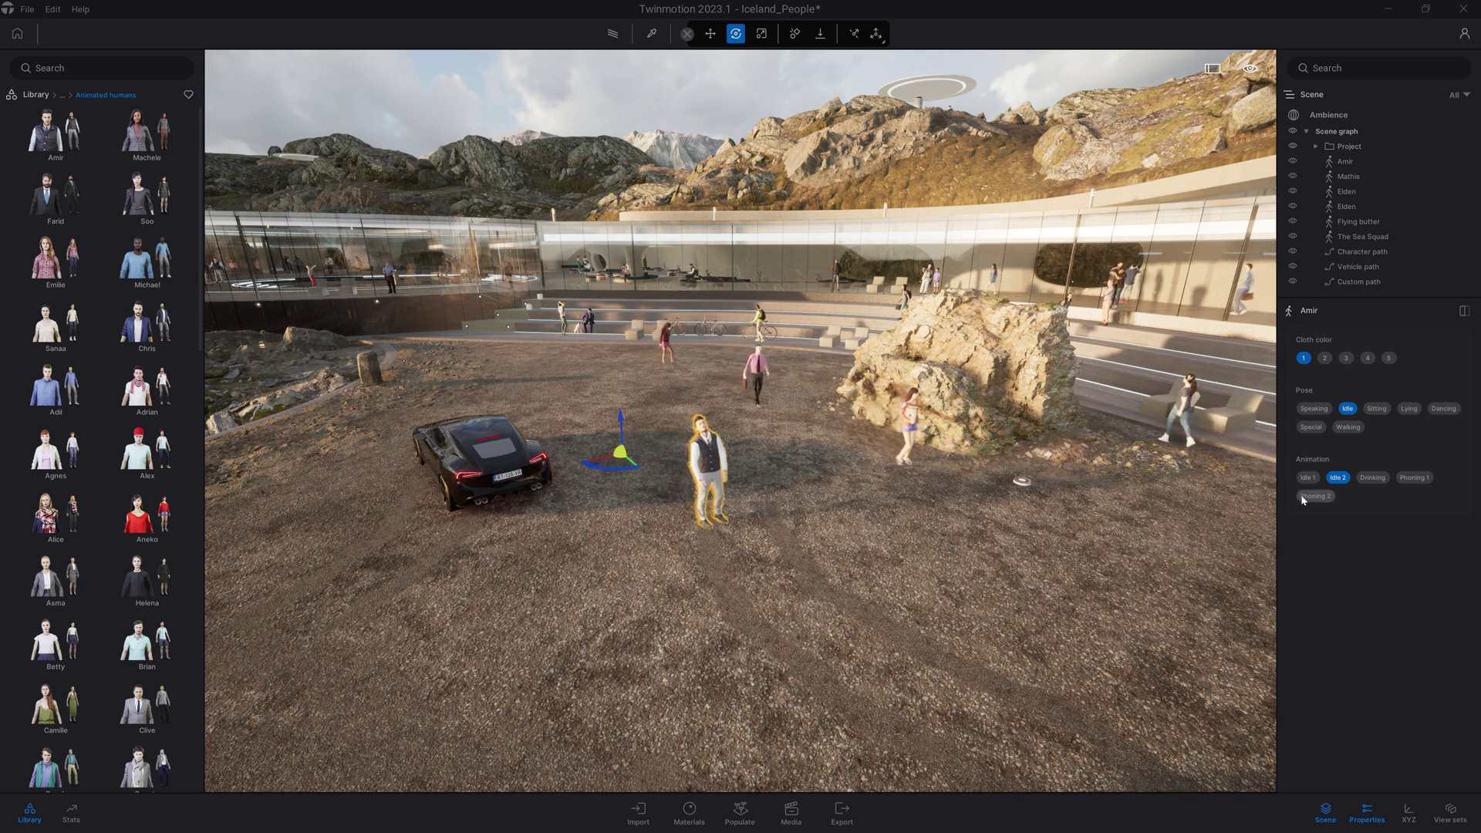
{"action": "left_click", "coordinate": [1349, 430]}
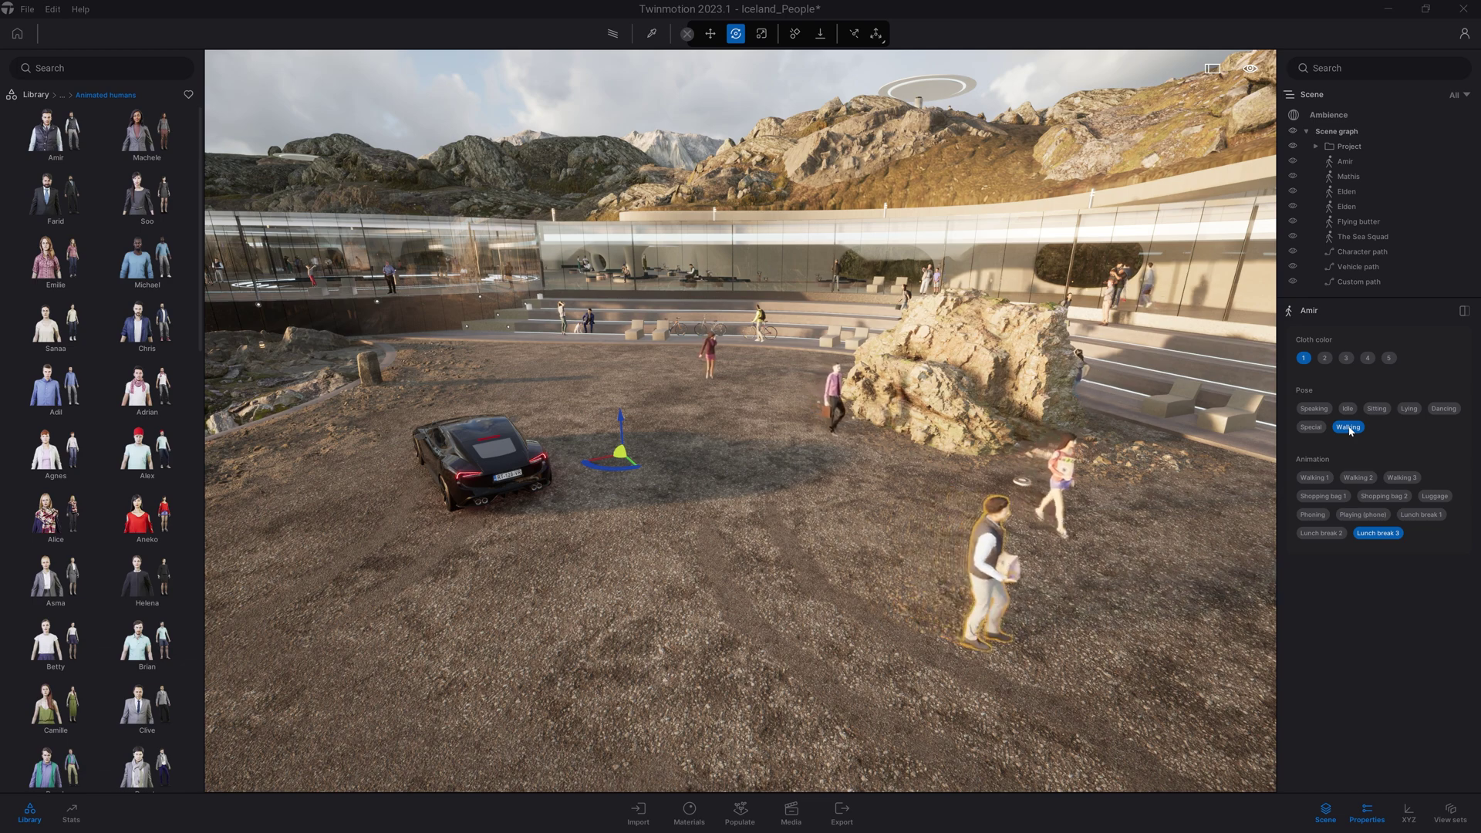
{"action": "right_click_drag", "start_coordinate": [742, 463], "coordinate": [578, 463]}
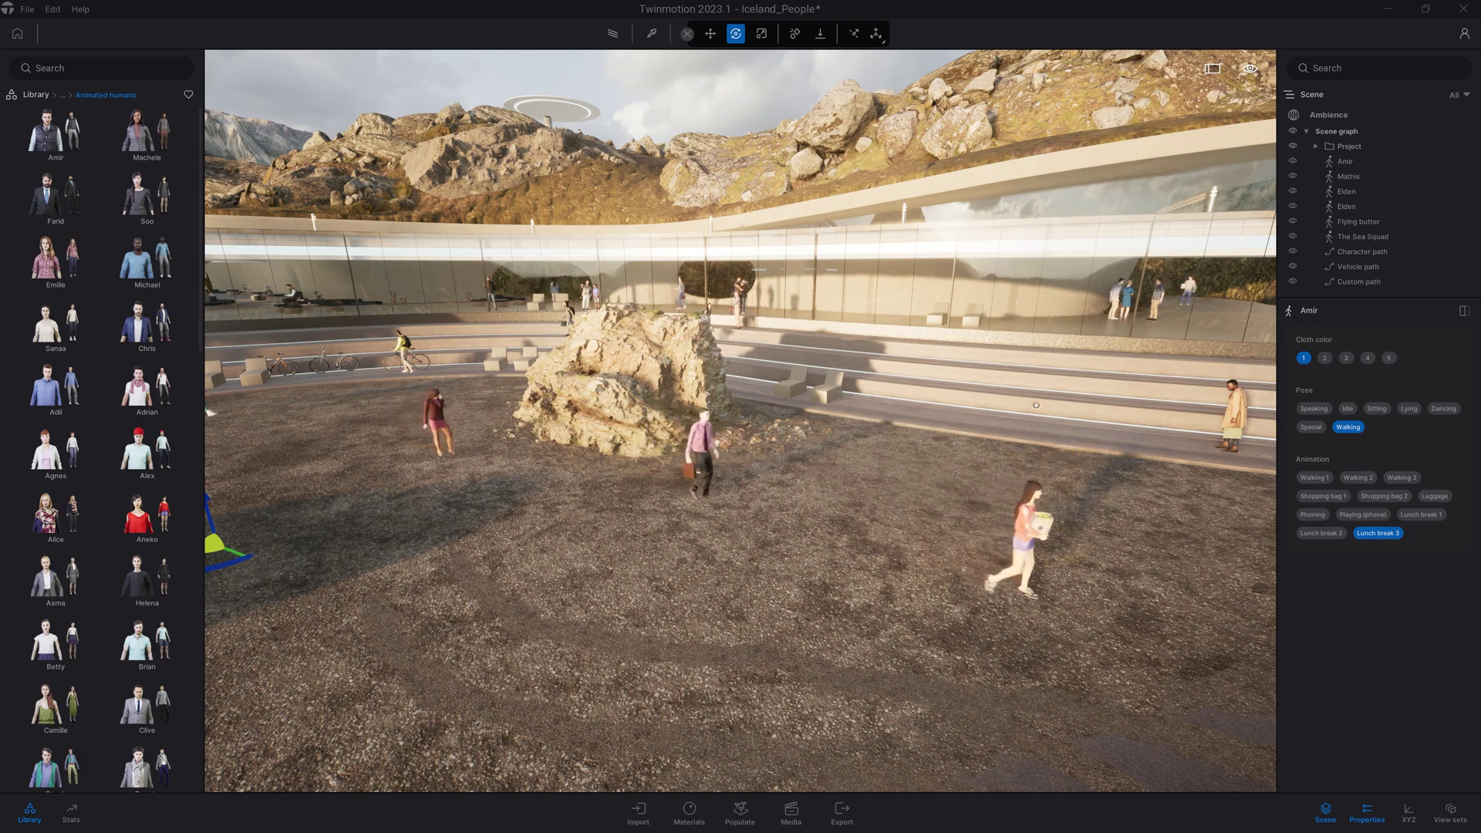
{"action": "right_click_drag", "start_coordinate": [741, 463], "coordinate": [727, 463]}
{"action": "right_click_drag", "start_coordinate": [579, 462], "coordinate": [811, 464]}
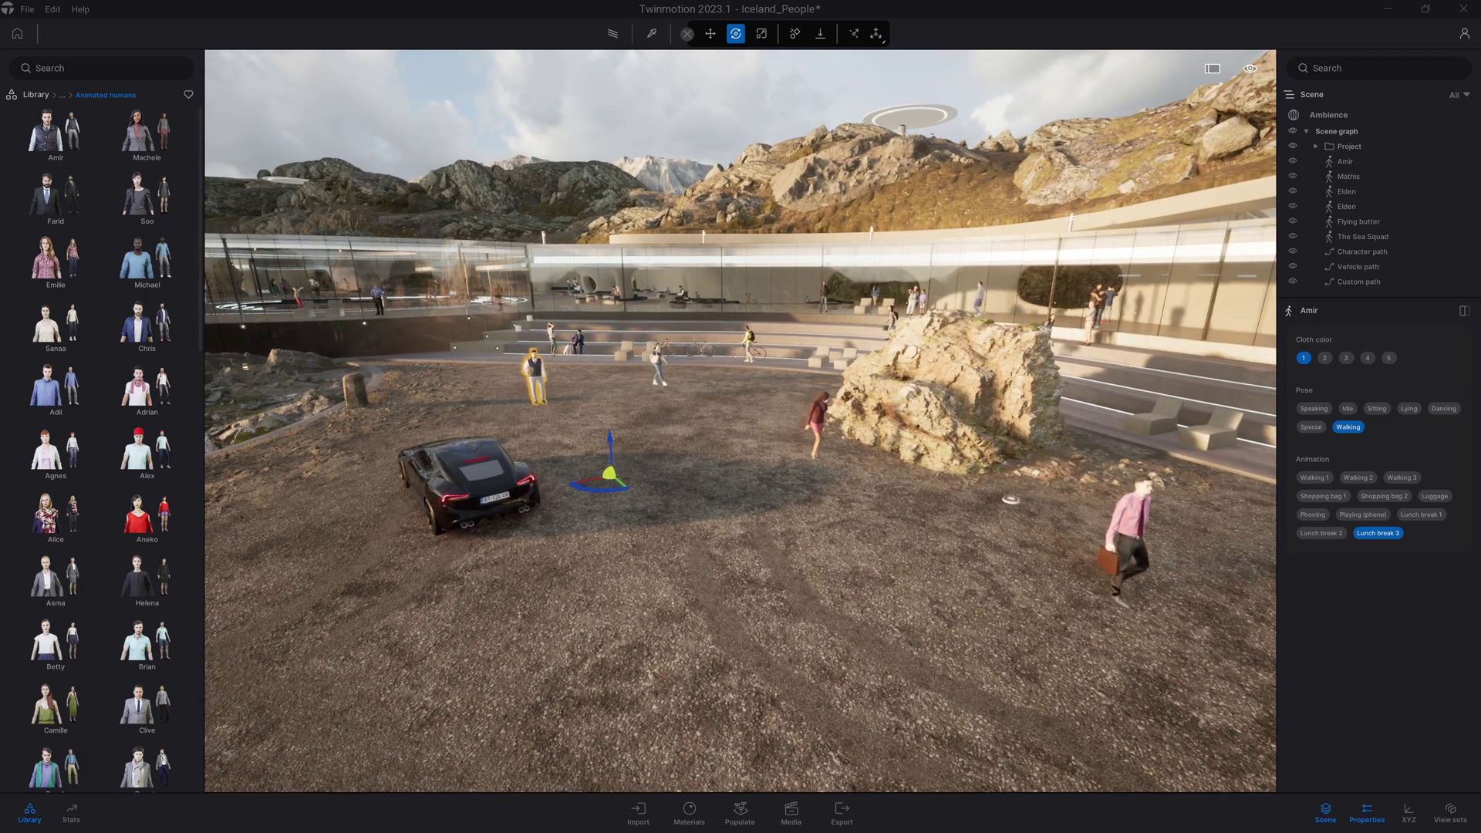
{"action": "right_click_drag", "start_coordinate": [694, 463], "coordinate": [758, 463]}
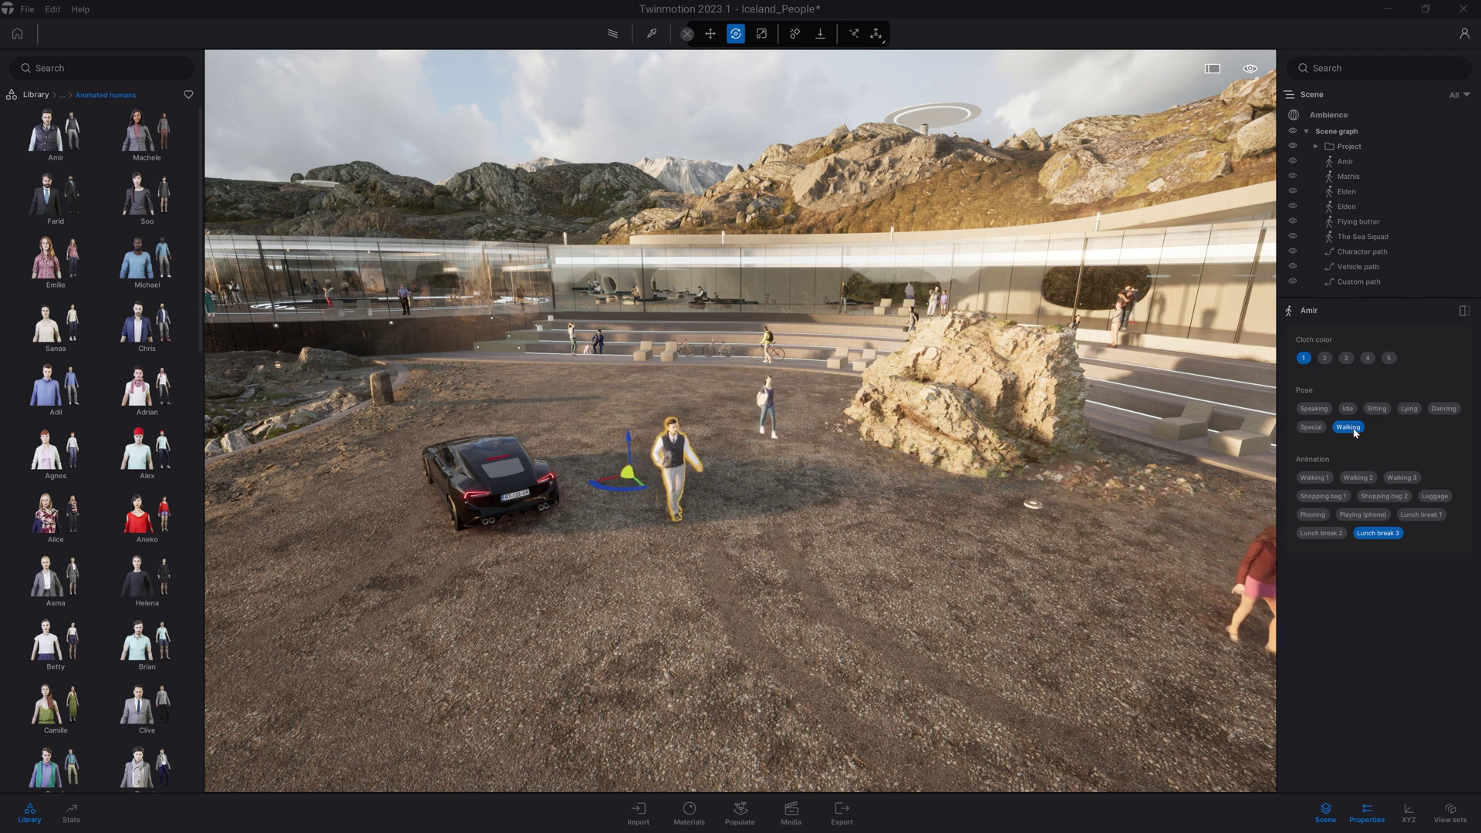
Change Amir's pose to Special with the Scooter animation.
{"action": "left_click", "coordinate": [1311, 427]}
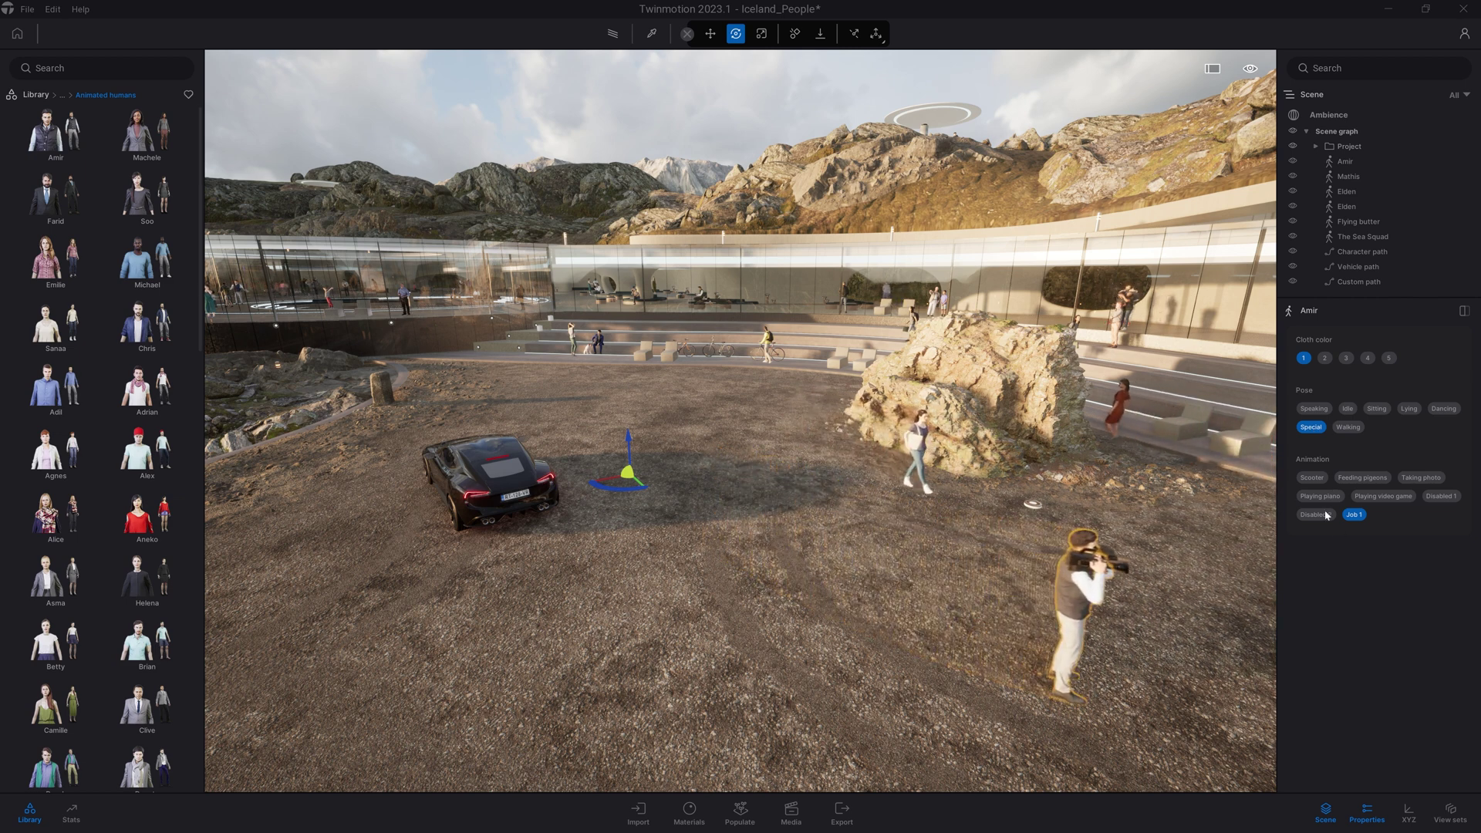
{"action": "left_click", "coordinate": [1311, 477]}
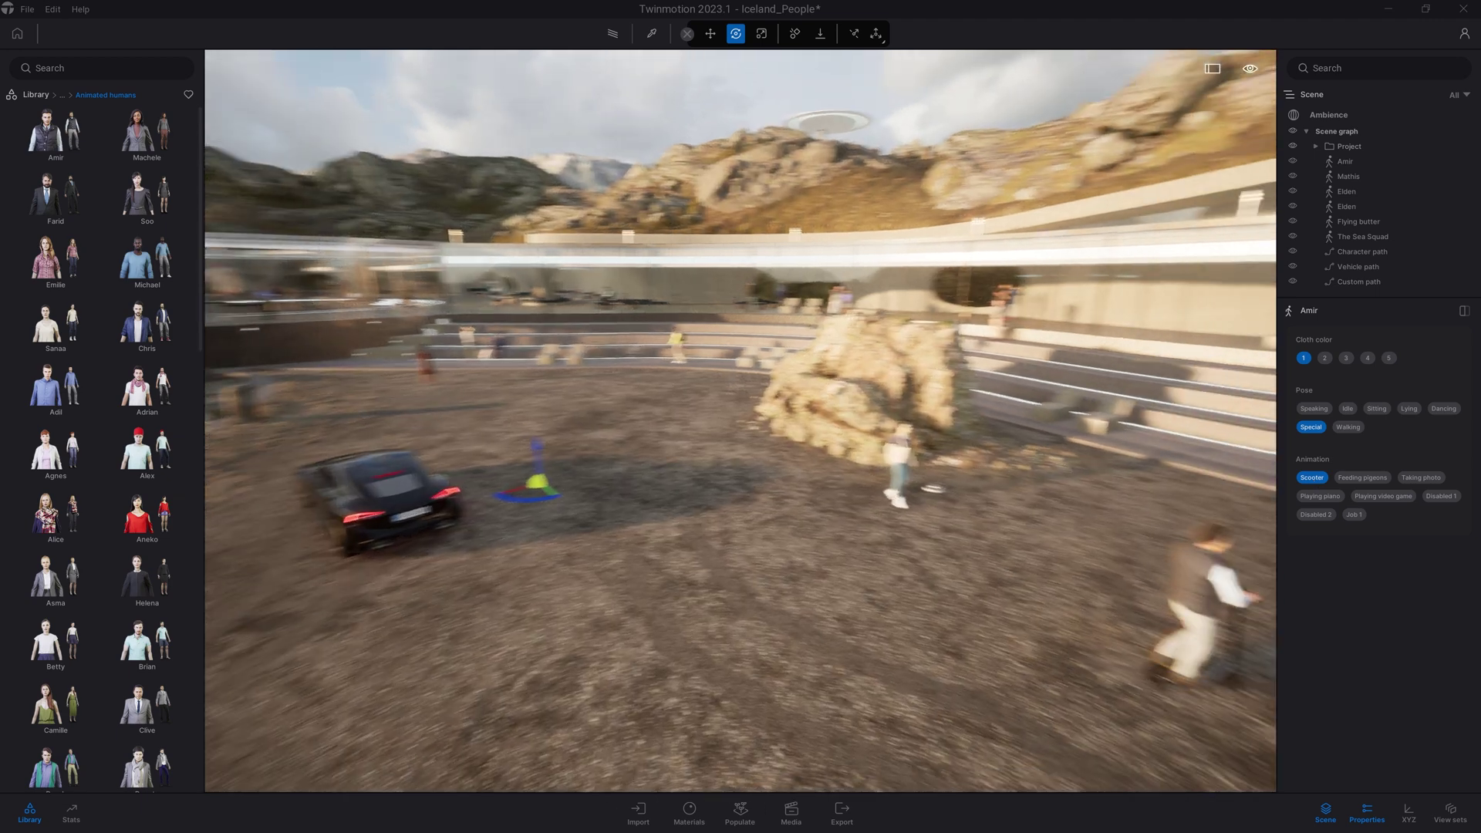
{"action": "mouse_move", "coordinate": [898, 520]}
{"action": "right_mouse_down"}
{"action": "mouse_move", "coordinate": [1139, 427]}
{"action": "mouse_move", "coordinate": [1001, 496]}
{"action": "right_mouse_up"}
Check the first custom path, orbit around the scooter rider, then fly up to a high aerial view.
{"action": "left_click", "coordinate": [1356, 281]}
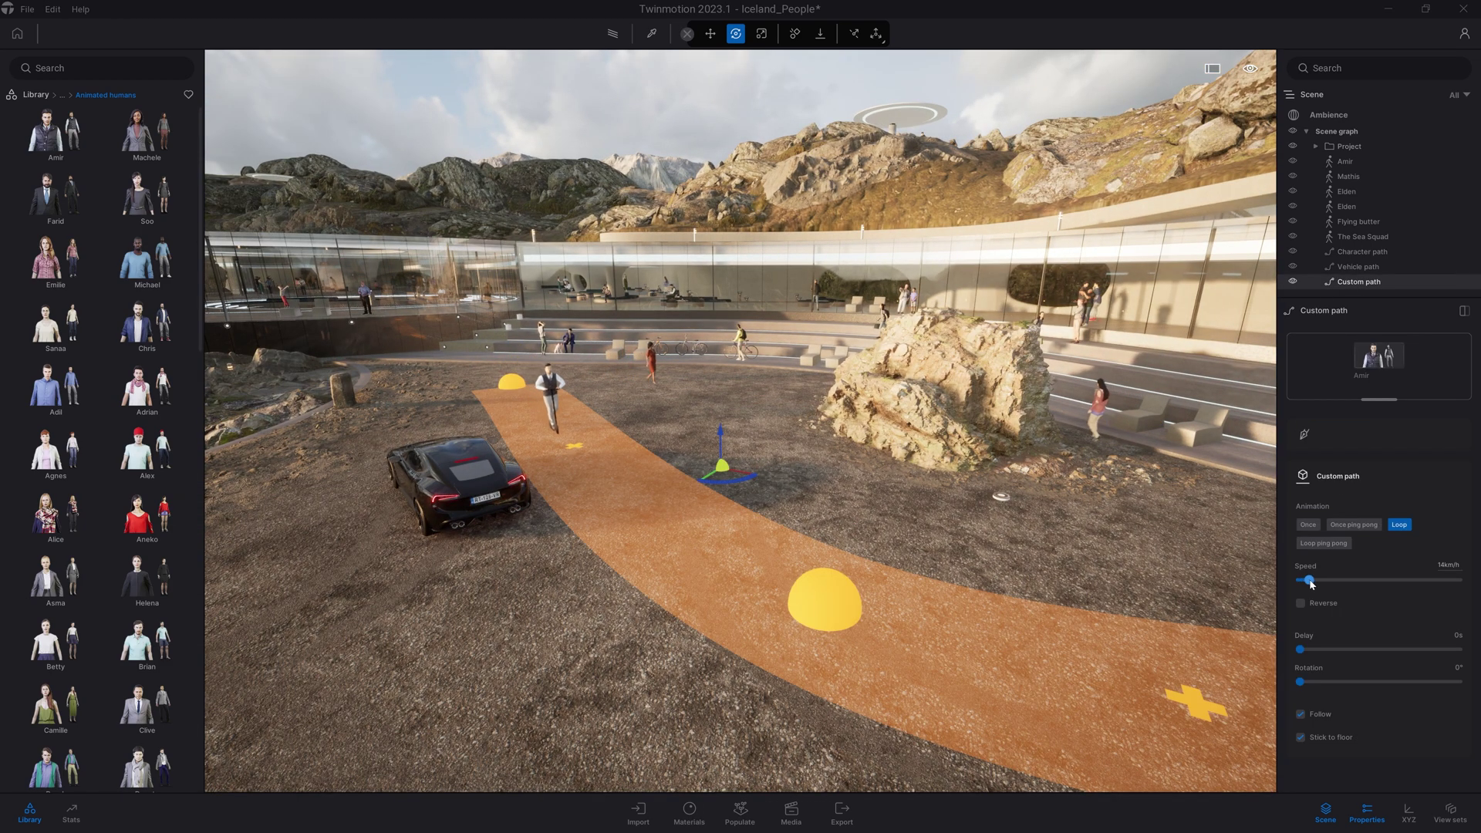
{"action": "left_click", "coordinate": [1062, 487]}
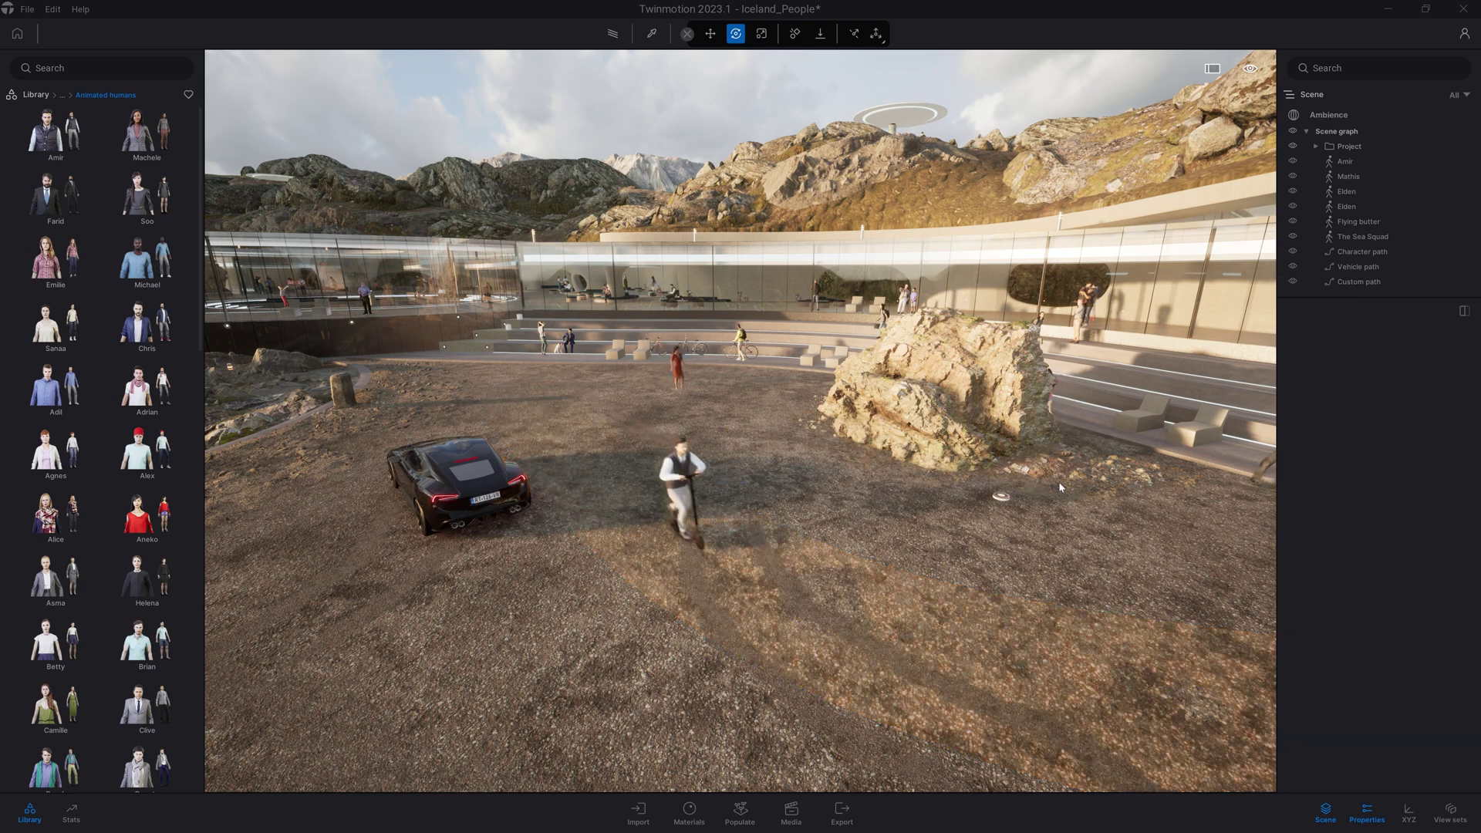
{"action": "right_click_drag", "start_coordinate": [1063, 487], "coordinate": [579, 497]}
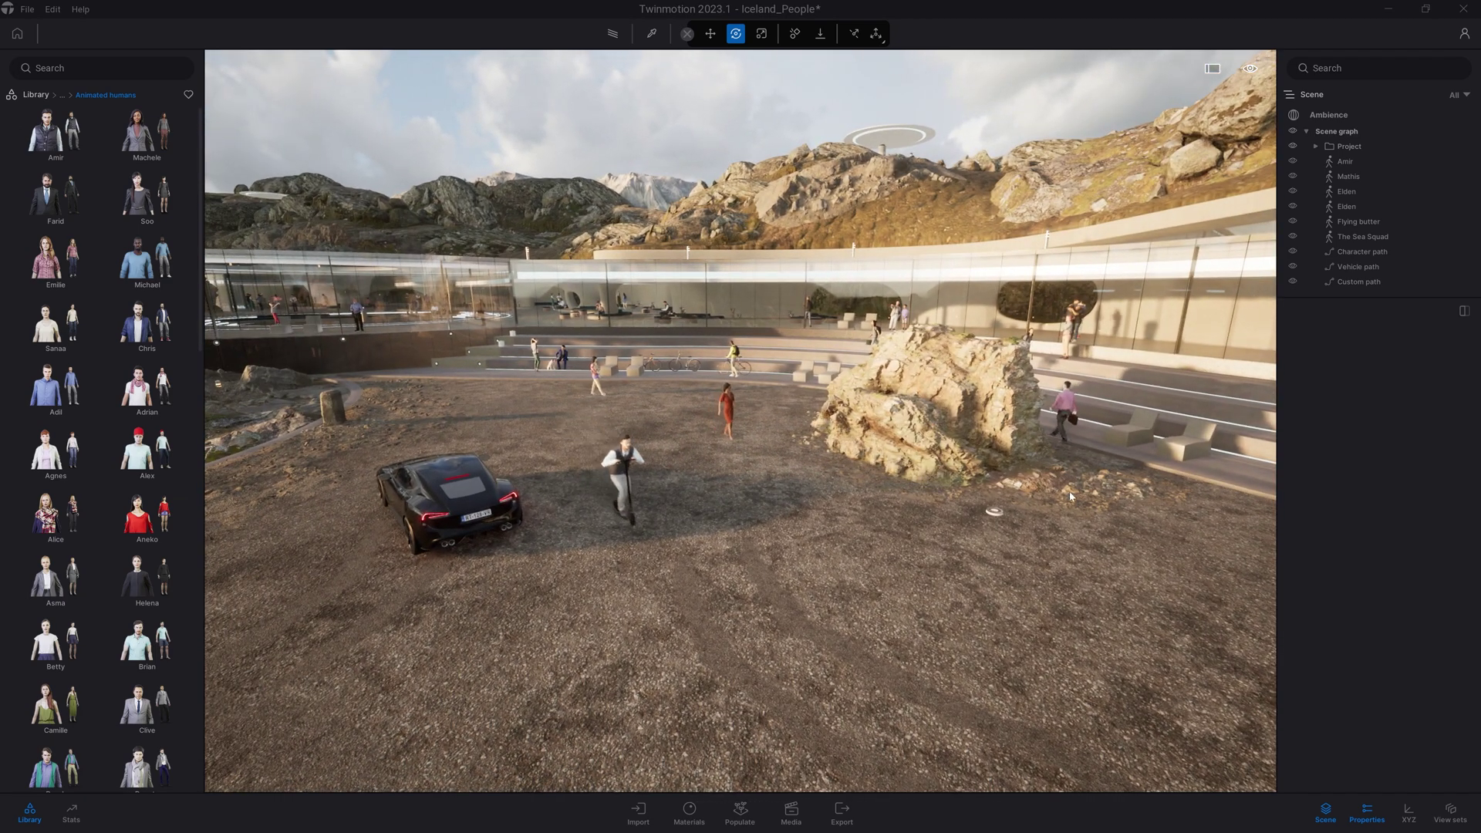
{"action": "key", "text": "s"}
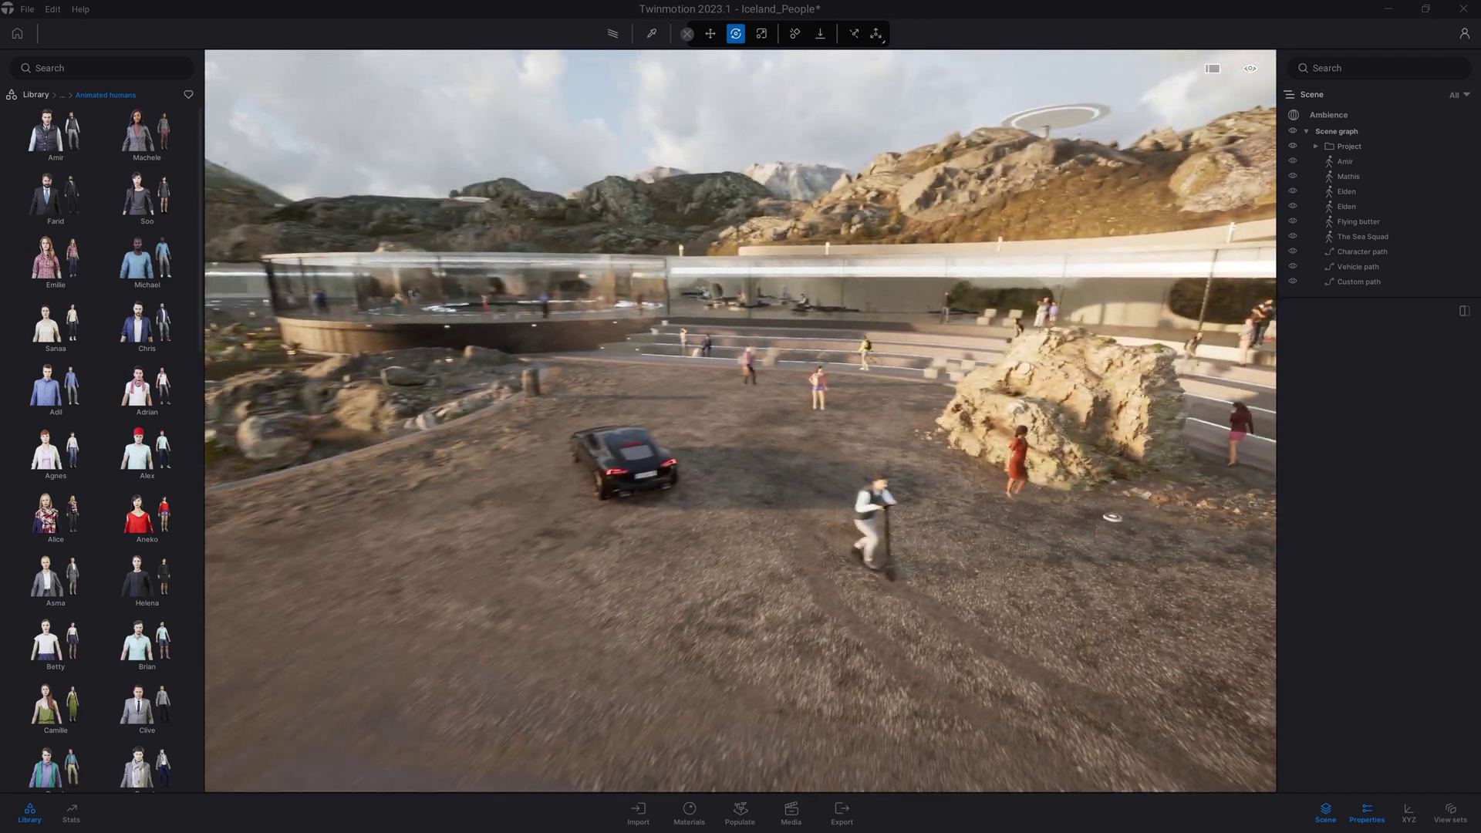
{"action": "key", "text": "s"}
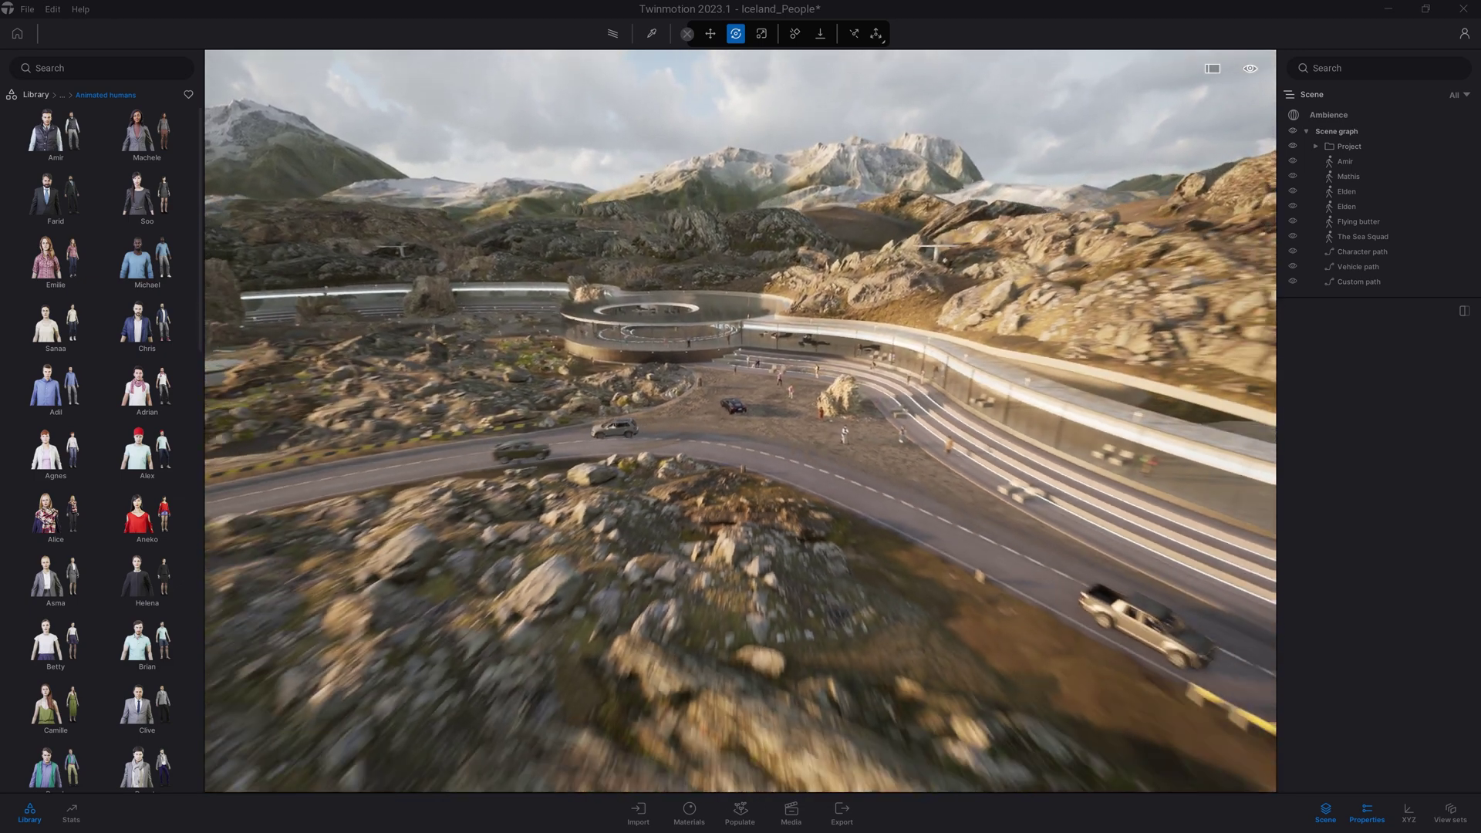
{"action": "key", "text": "s"}
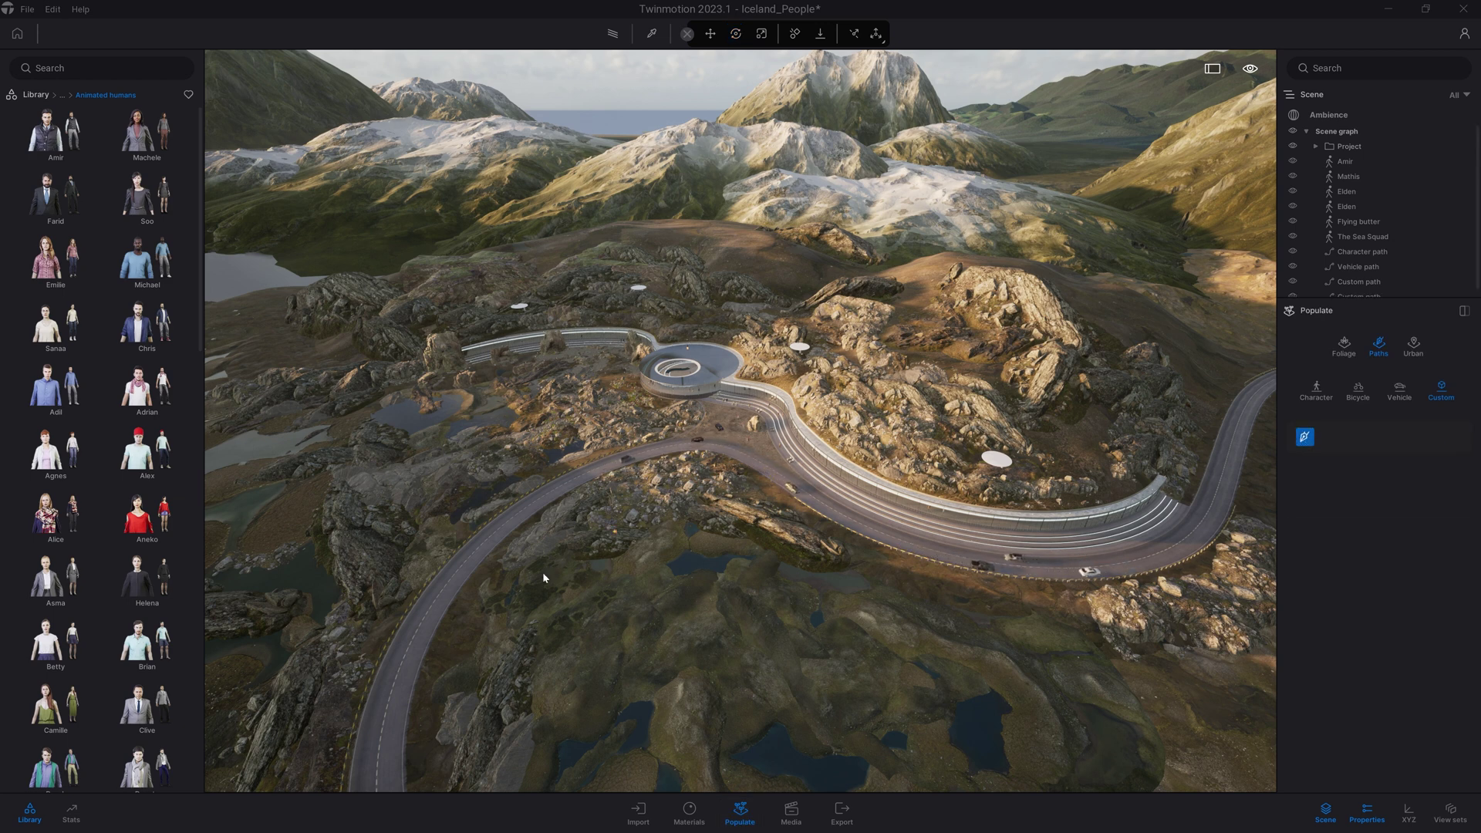
Draw a custom path across the valley and place Plane 02 Parking from Vehicles > Aircraft on it.
{"action": "left_click", "coordinate": [414, 630]}
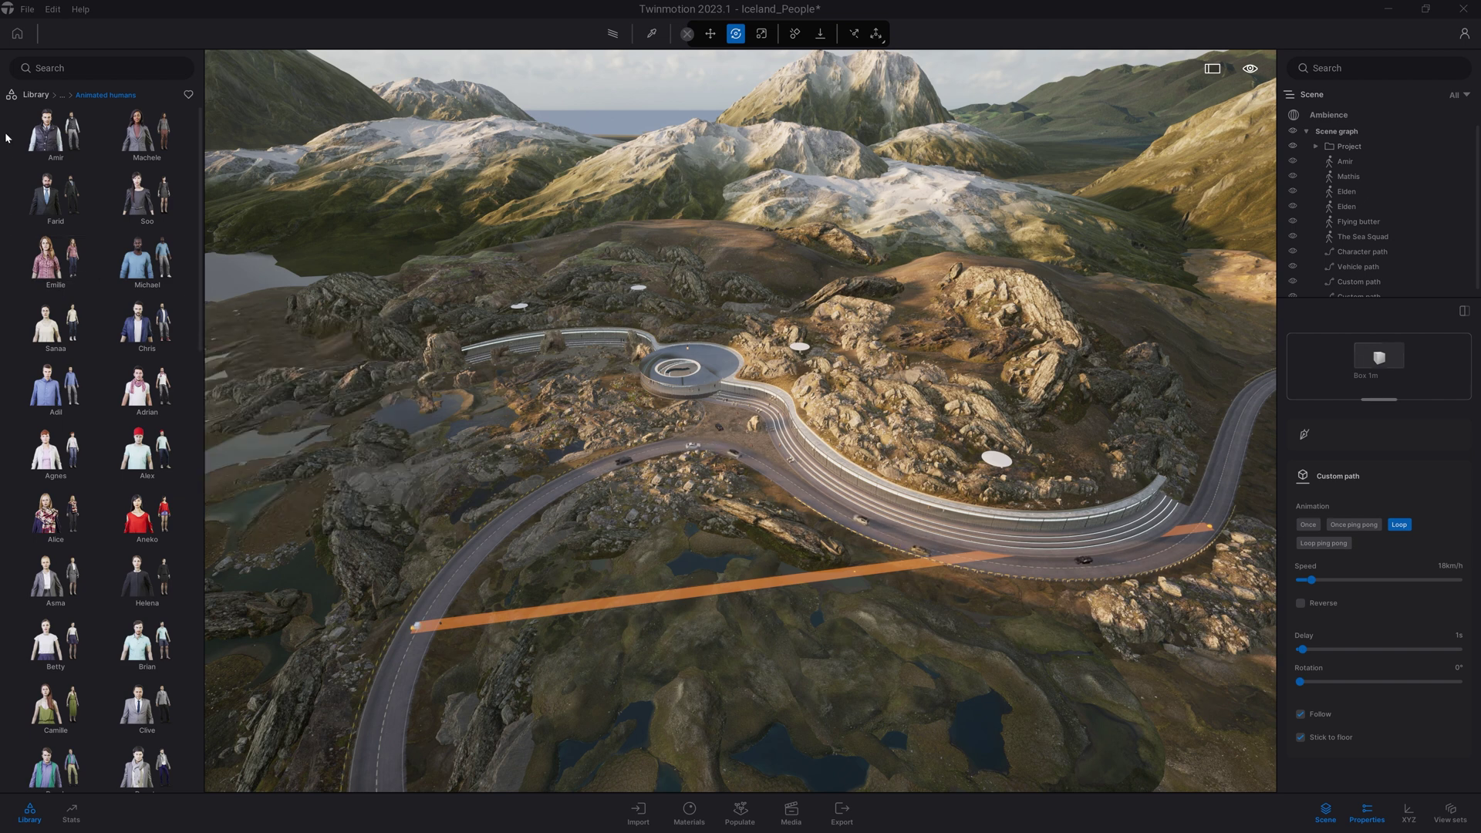
{"action": "left_click", "coordinate": [36, 96]}
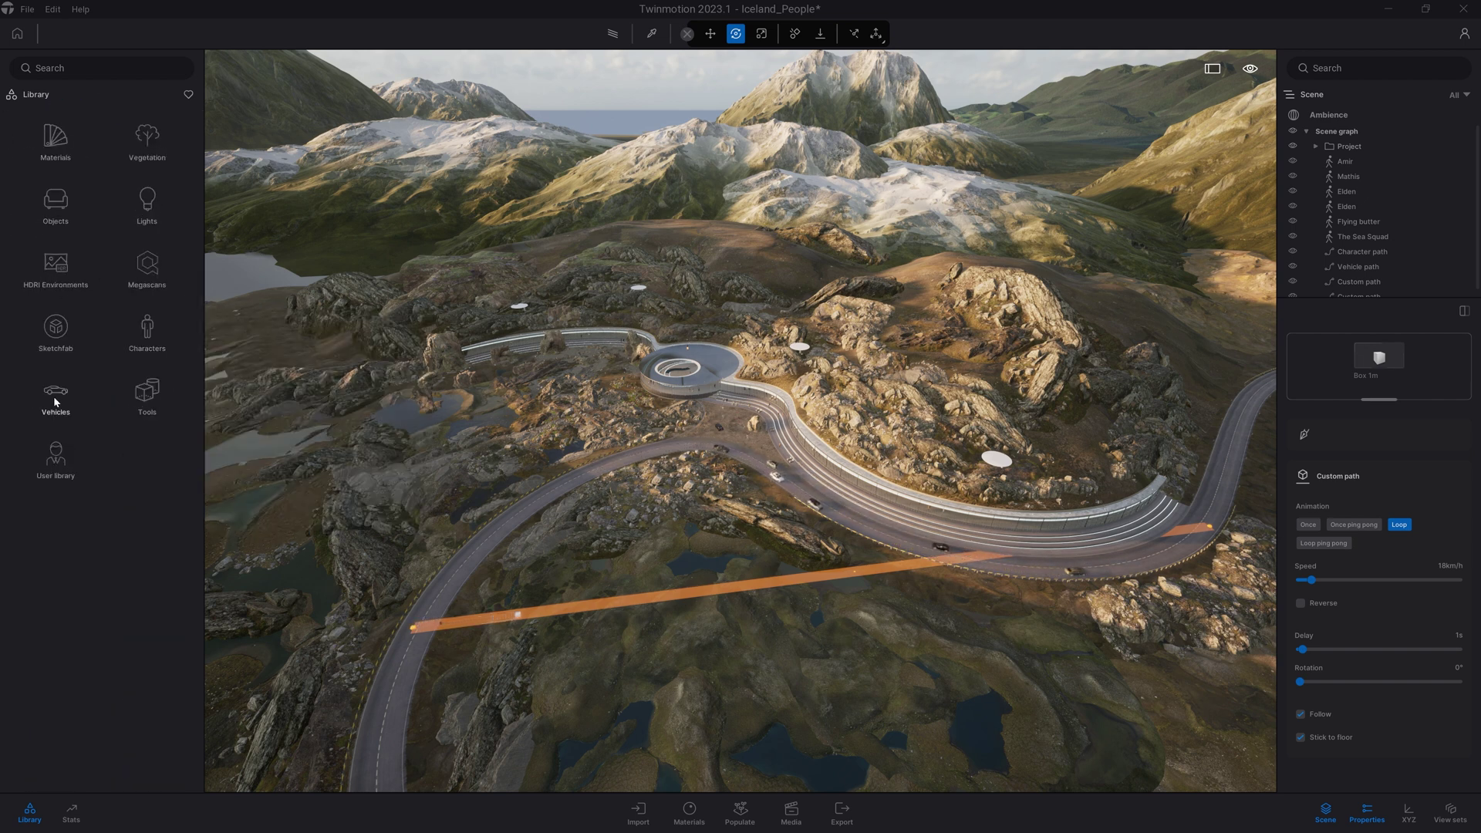
{"action": "left_click", "coordinate": [54, 397]}
{"action": "left_click", "coordinate": [142, 208]}
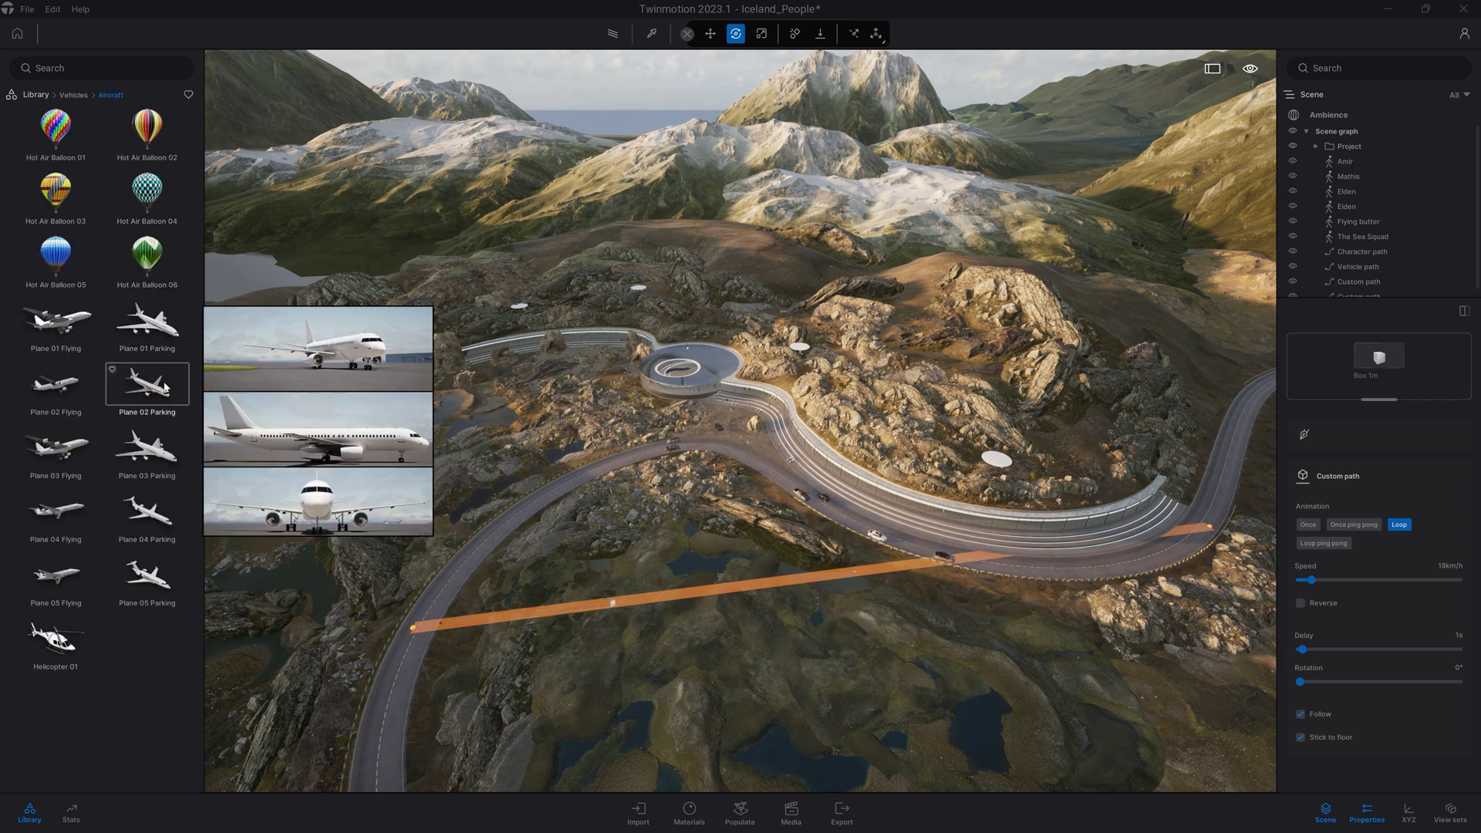
{"action": "left_click_drag", "start_coordinate": [148, 385], "coordinate": [1379, 358]}
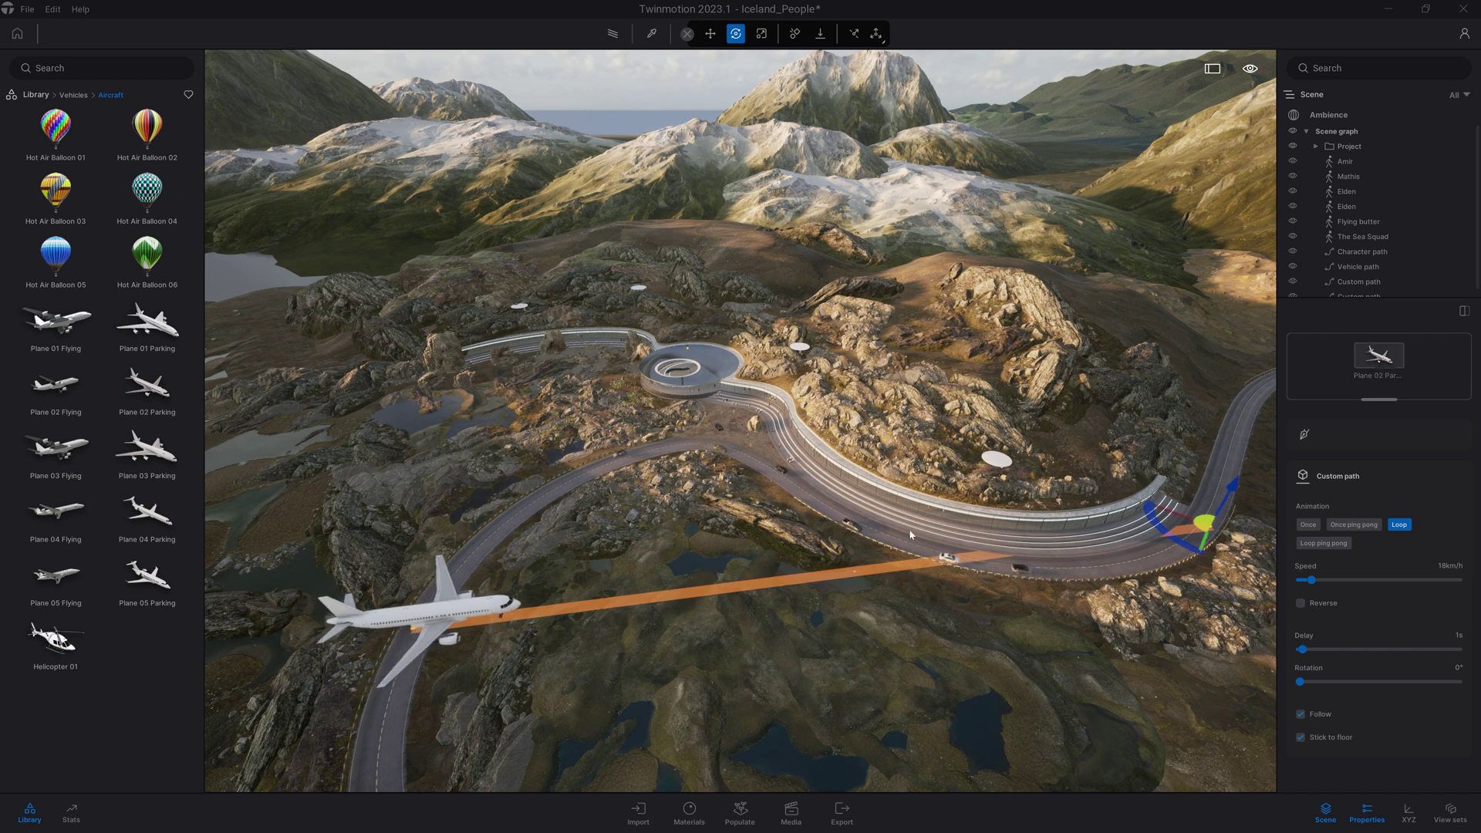
{"action": "left_click", "coordinate": [877, 575]}
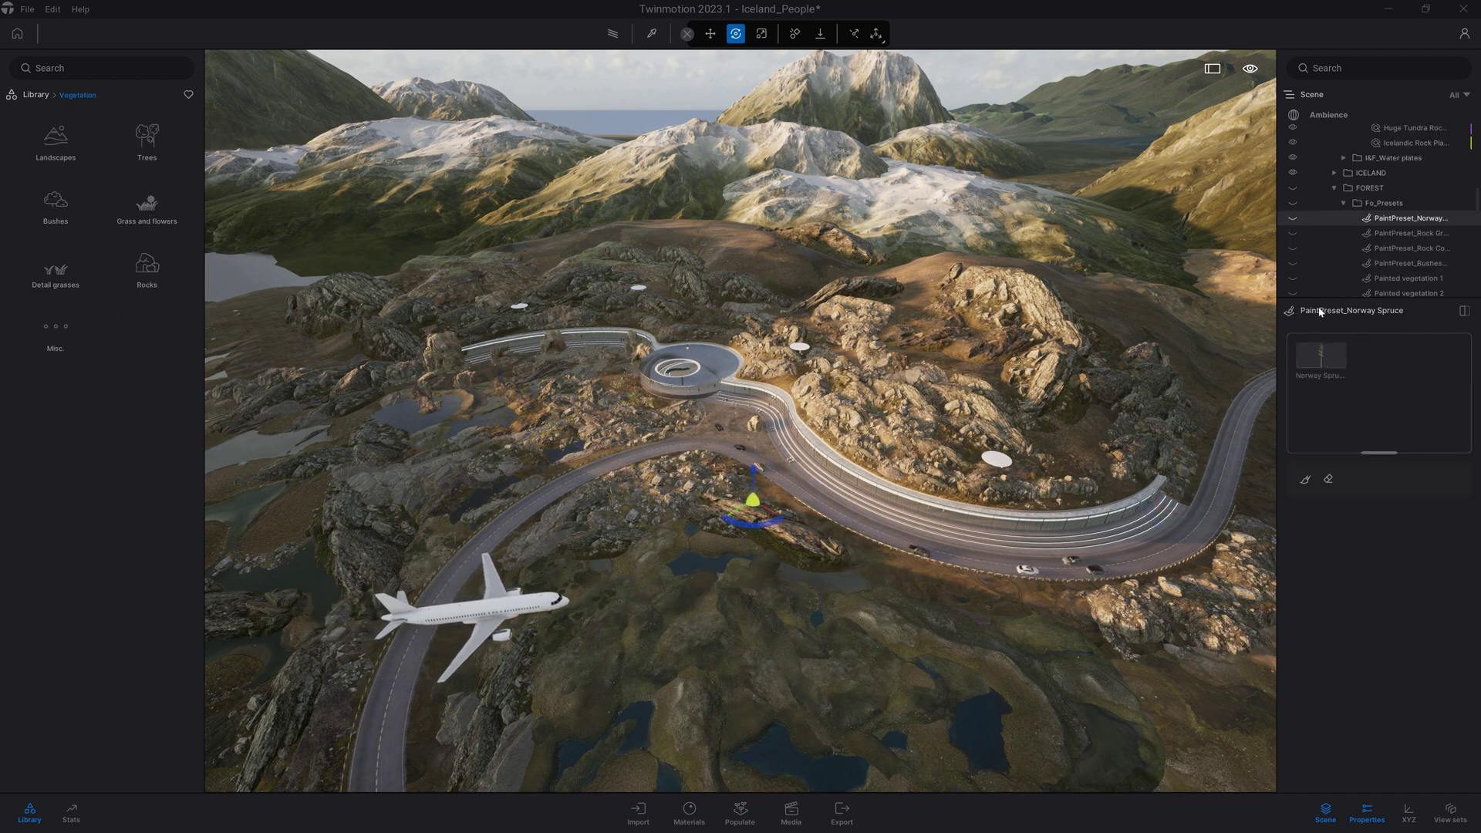
{"action": "left_click_drag", "start_coordinate": [1478, 182], "coordinate": [1478, 290]}
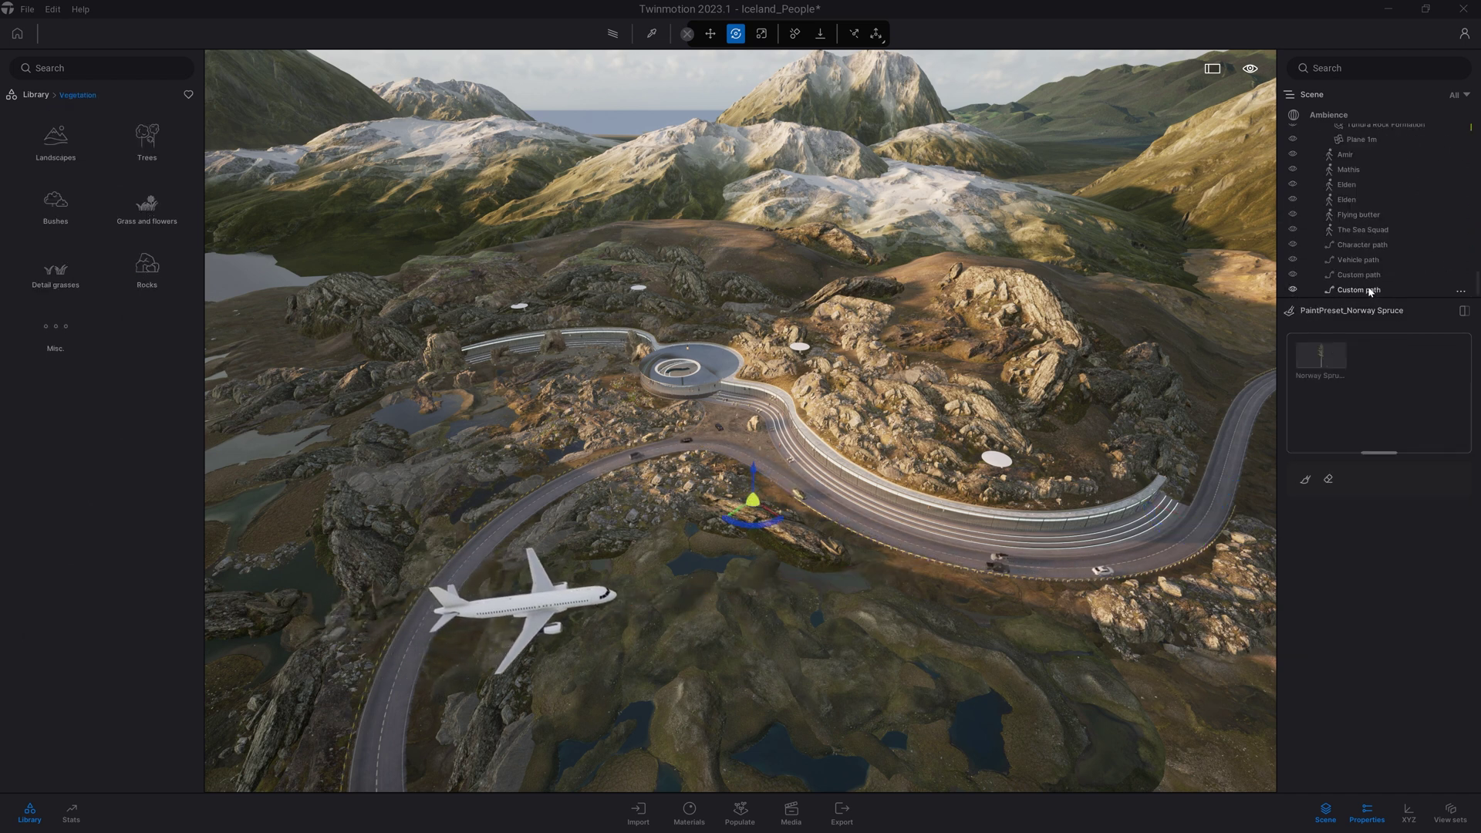
Lift the airliner's custom path high above the mountains, with its speed at about 194 km/h.
{"action": "double_click", "coordinate": [1371, 290]}
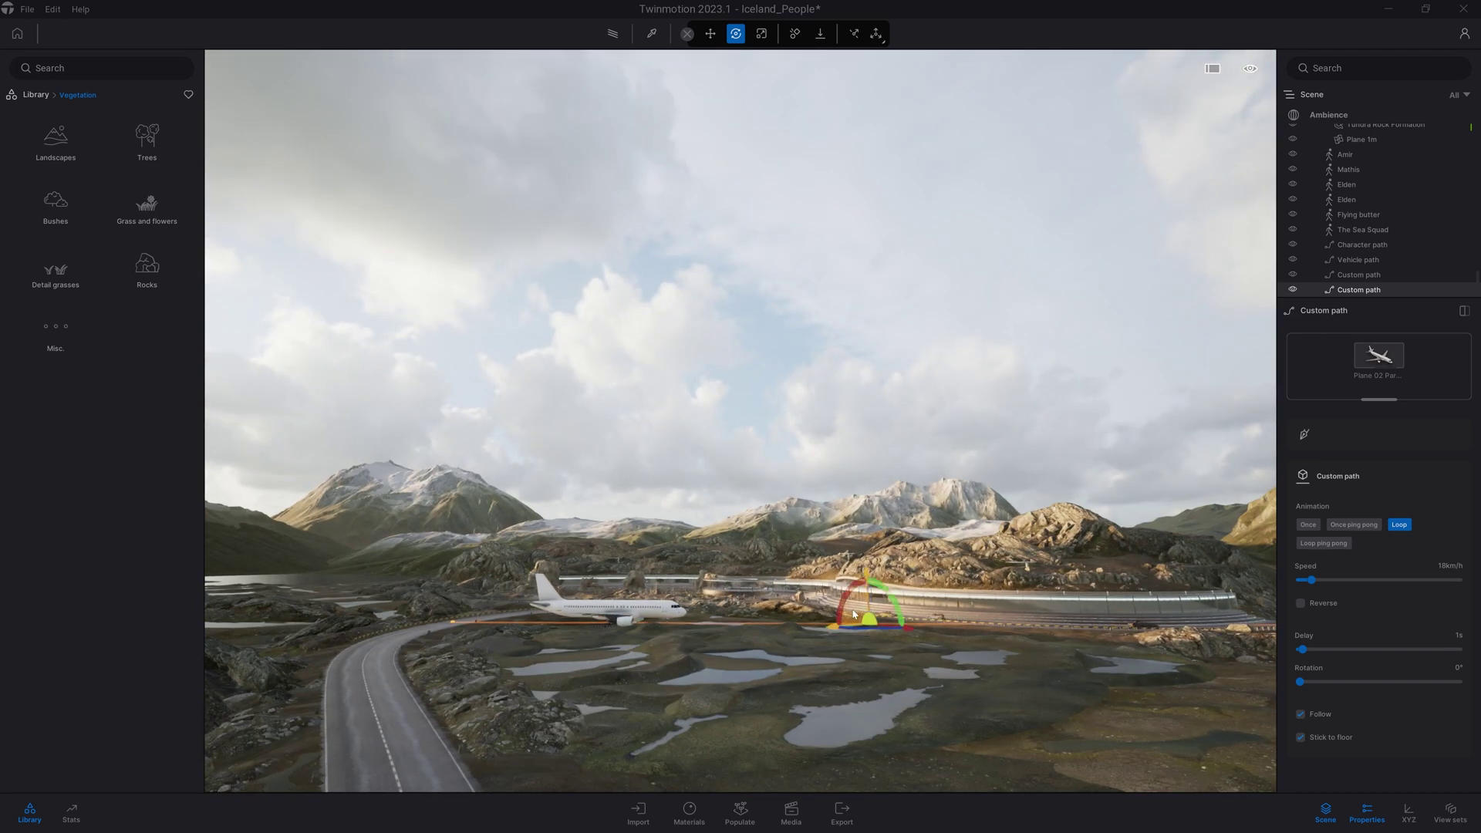
{"action": "left_click_drag", "start_coordinate": [855, 615], "coordinate": [857, 136]}
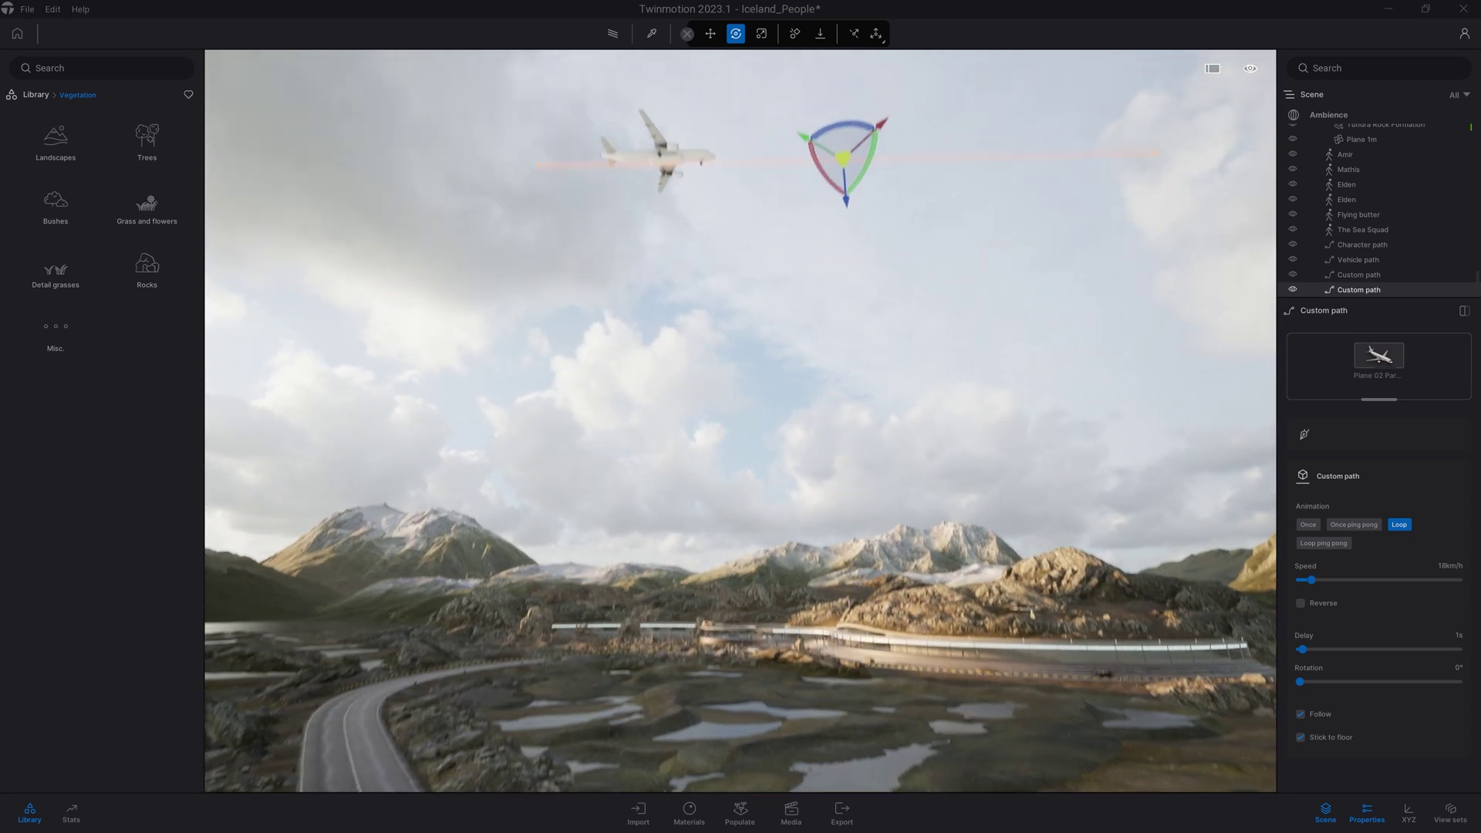
{"action": "middle_click_drag", "start_coordinate": [893, 289], "coordinate": [882, 467]}
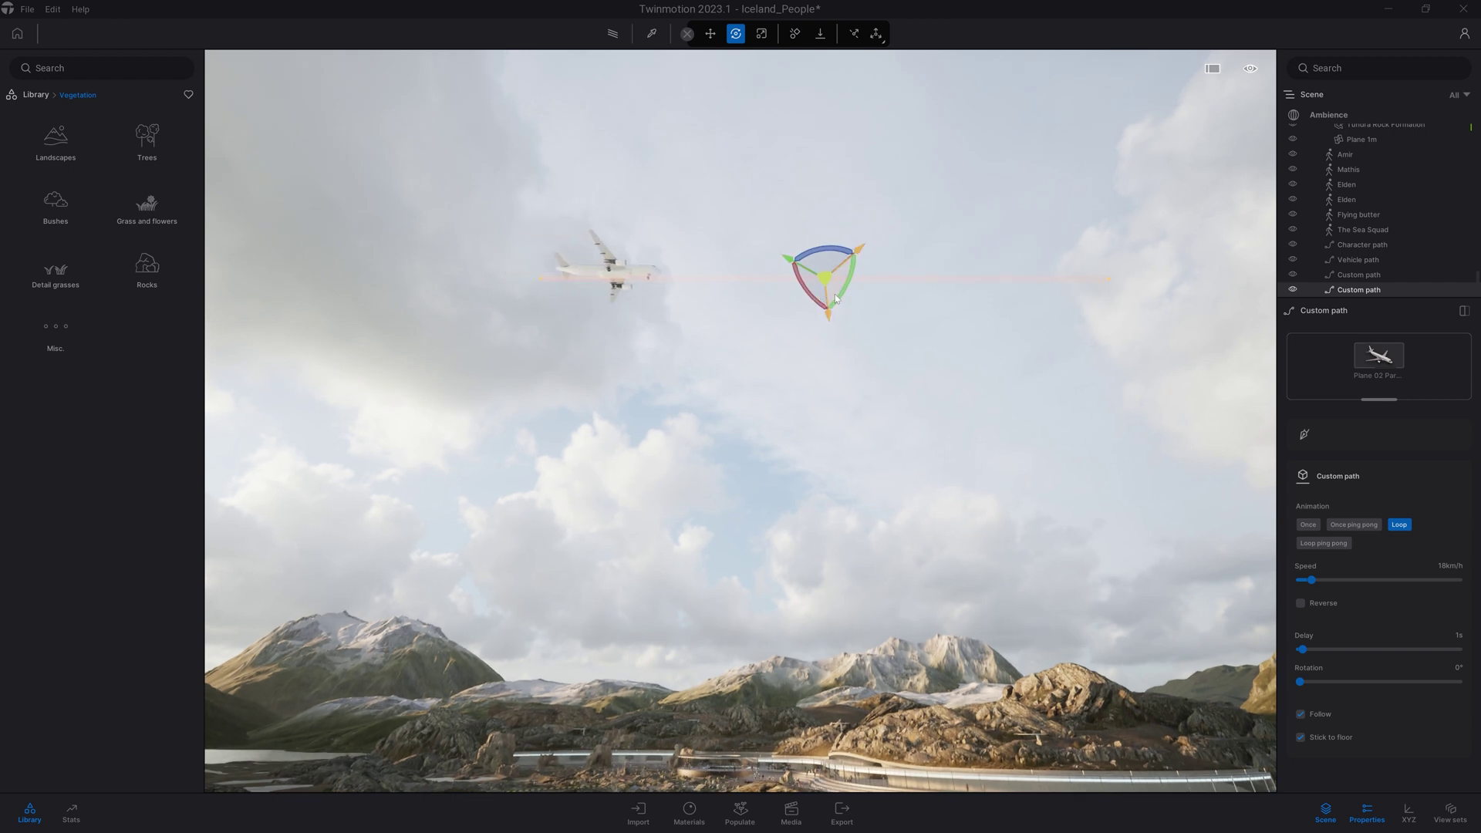
{"action": "left_click_drag", "start_coordinate": [837, 298], "coordinate": [834, 128]}
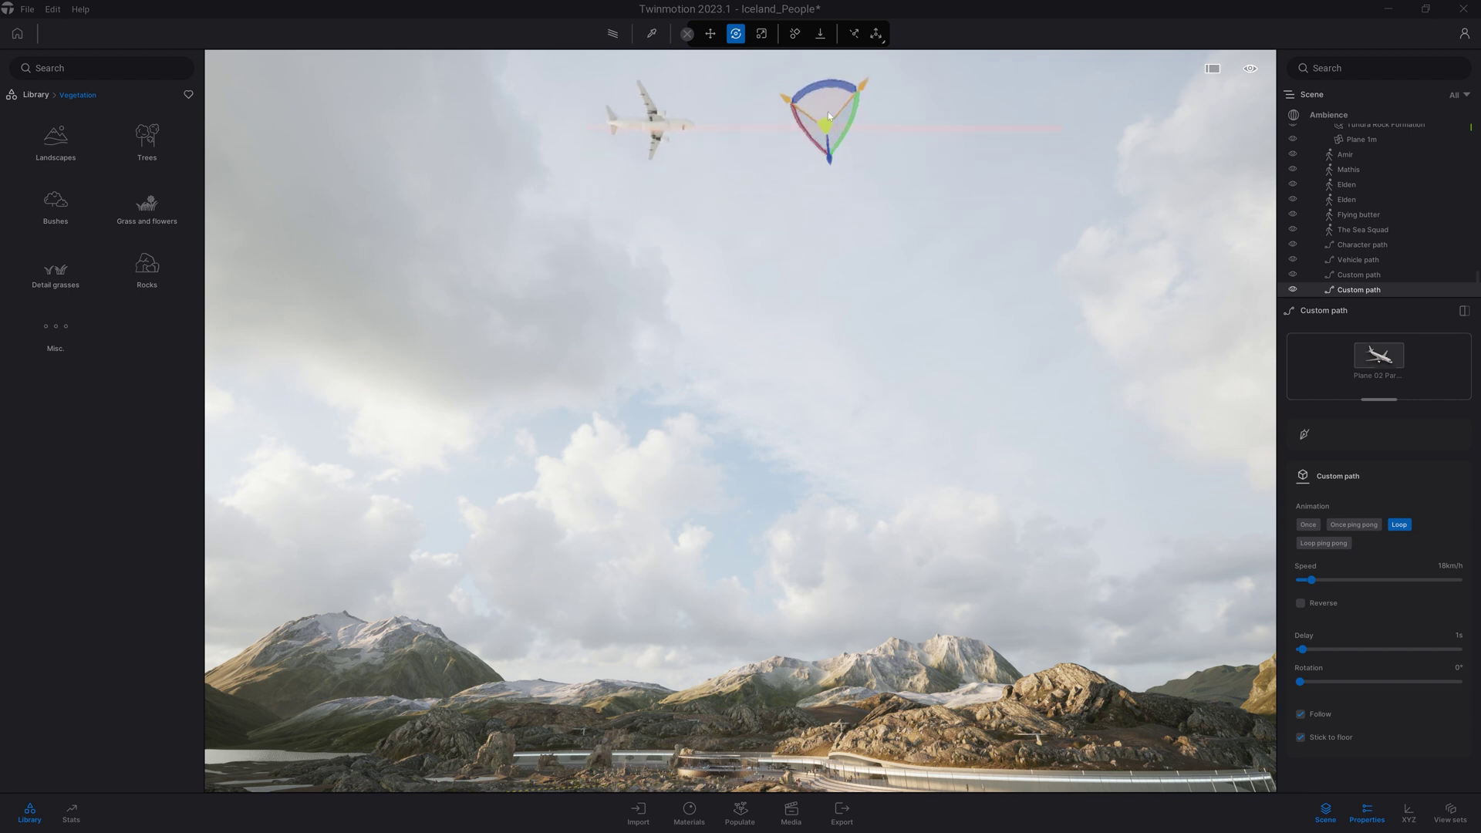
{"action": "left_click_drag", "start_coordinate": [837, 99], "coordinate": [830, 158]}
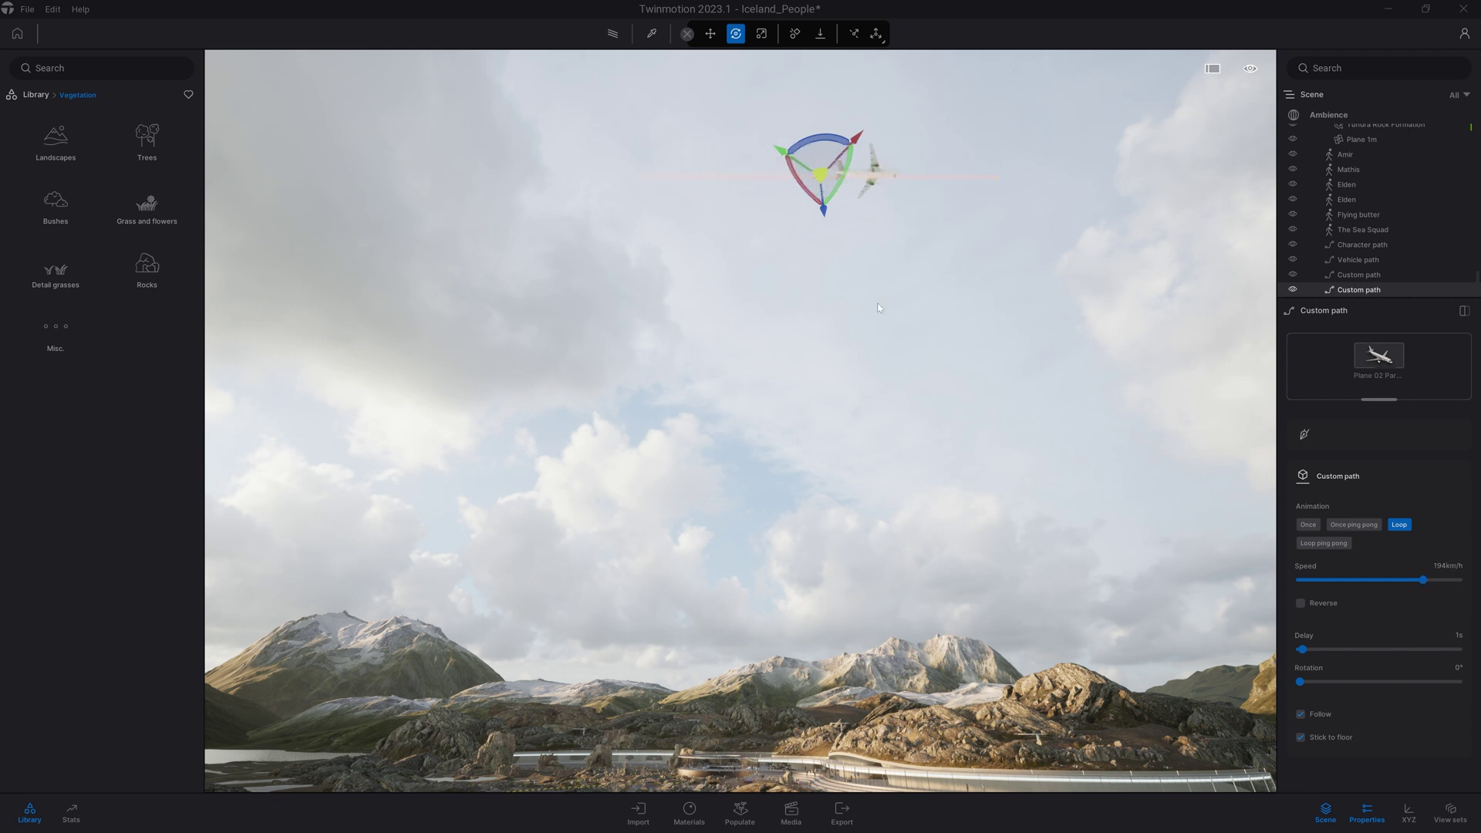
{"action": "key", "text": "Escape"}
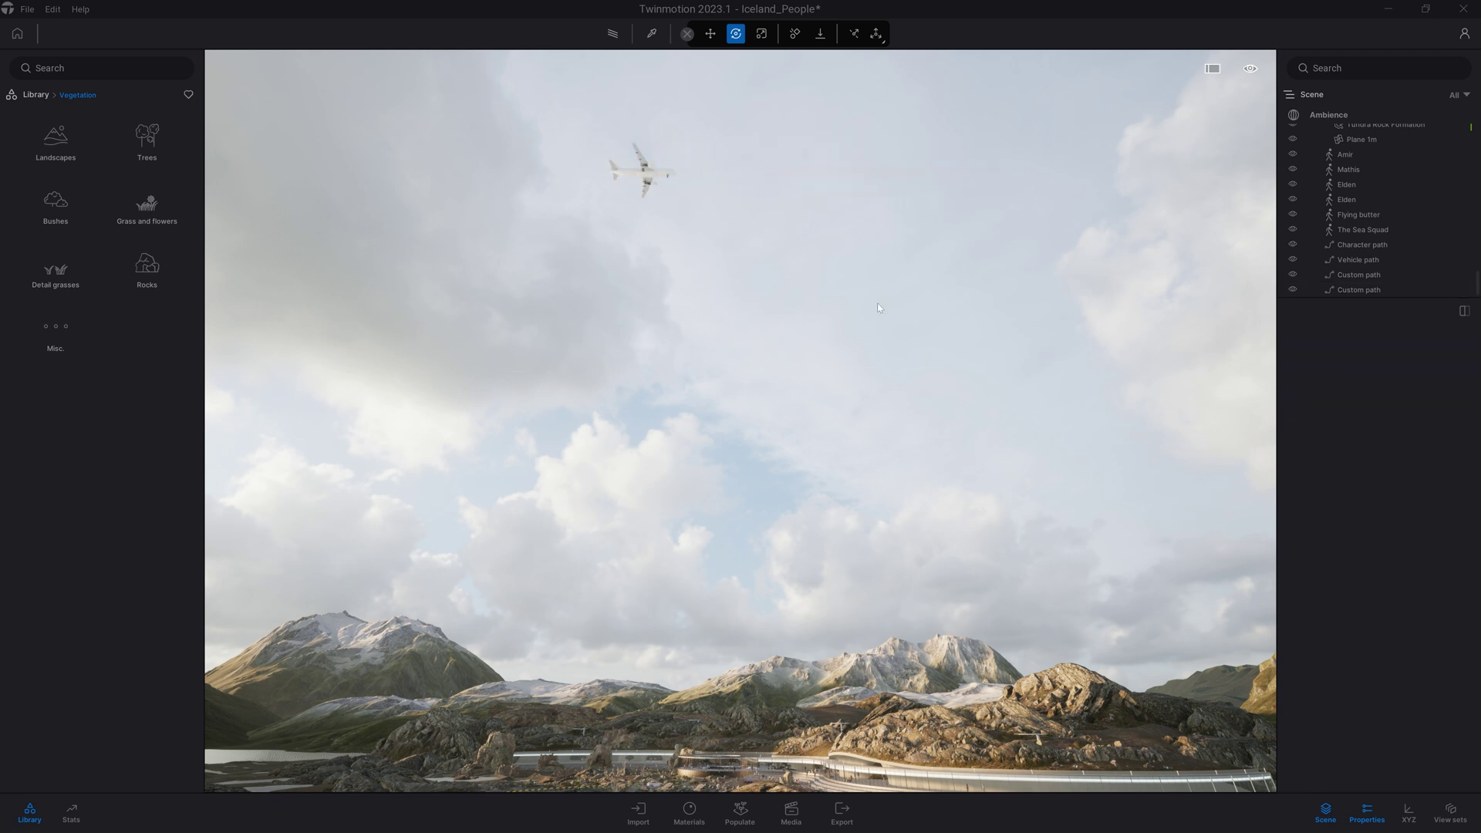